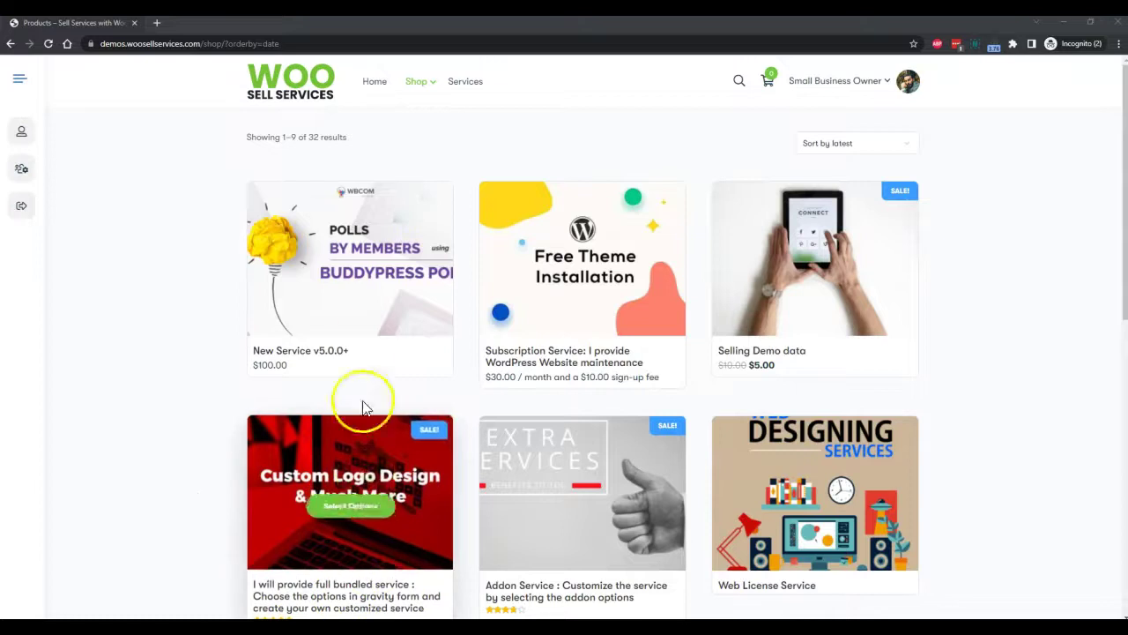
# - Add the New Service v5.0.0+ product to the cart and proceed from the cart to checkout
pyautogui.moveTo(353, 287)
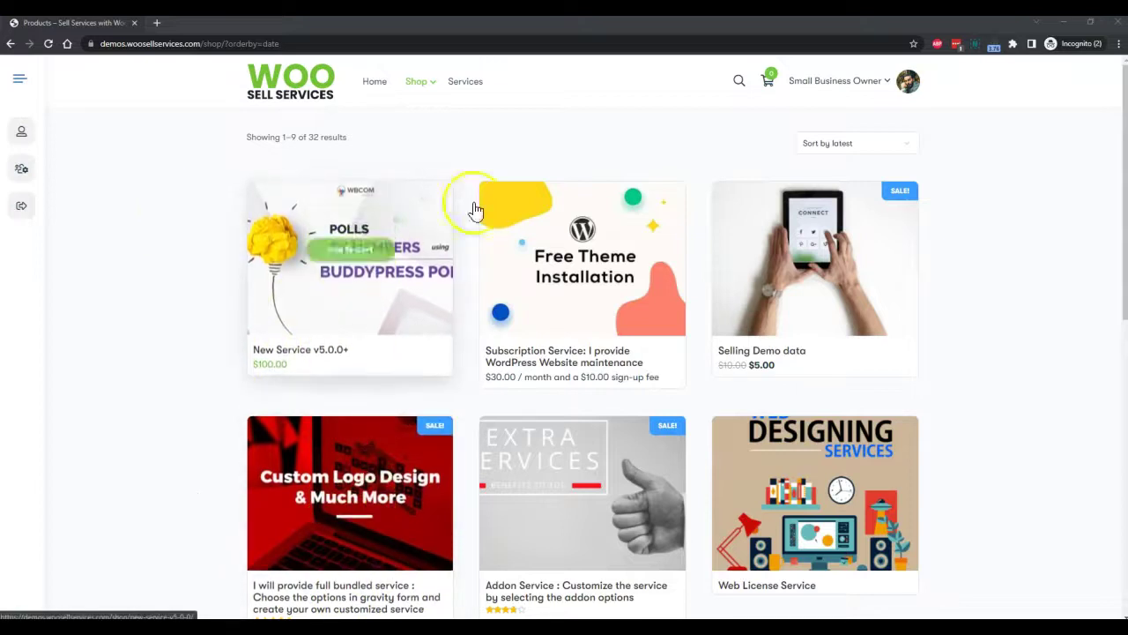
pyautogui.click(365, 233)
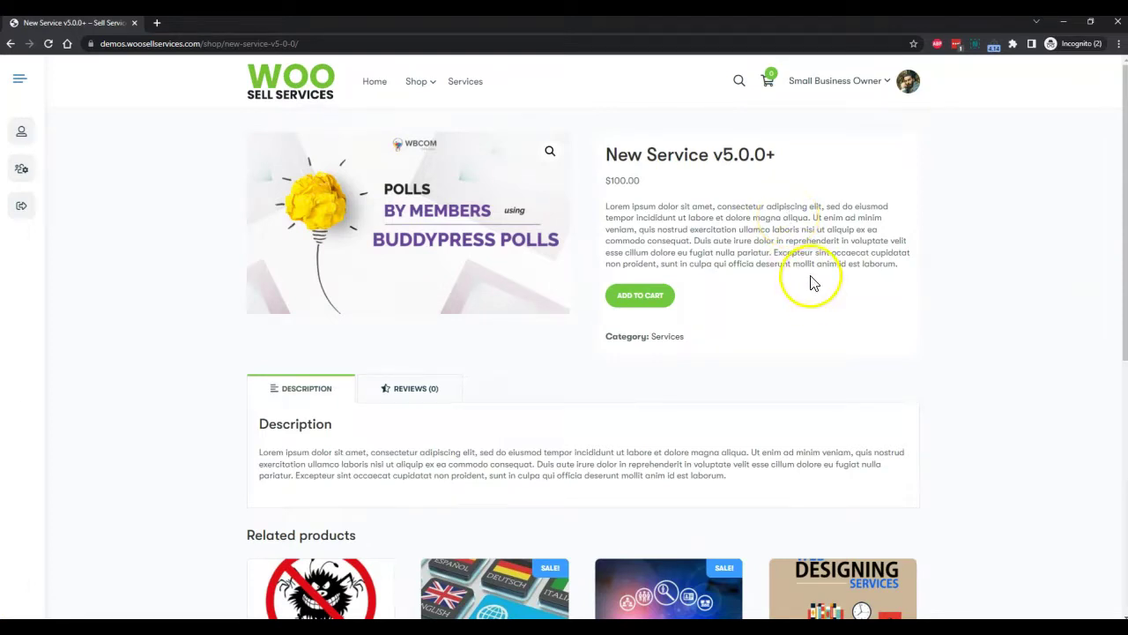
pyautogui.click(648, 295)
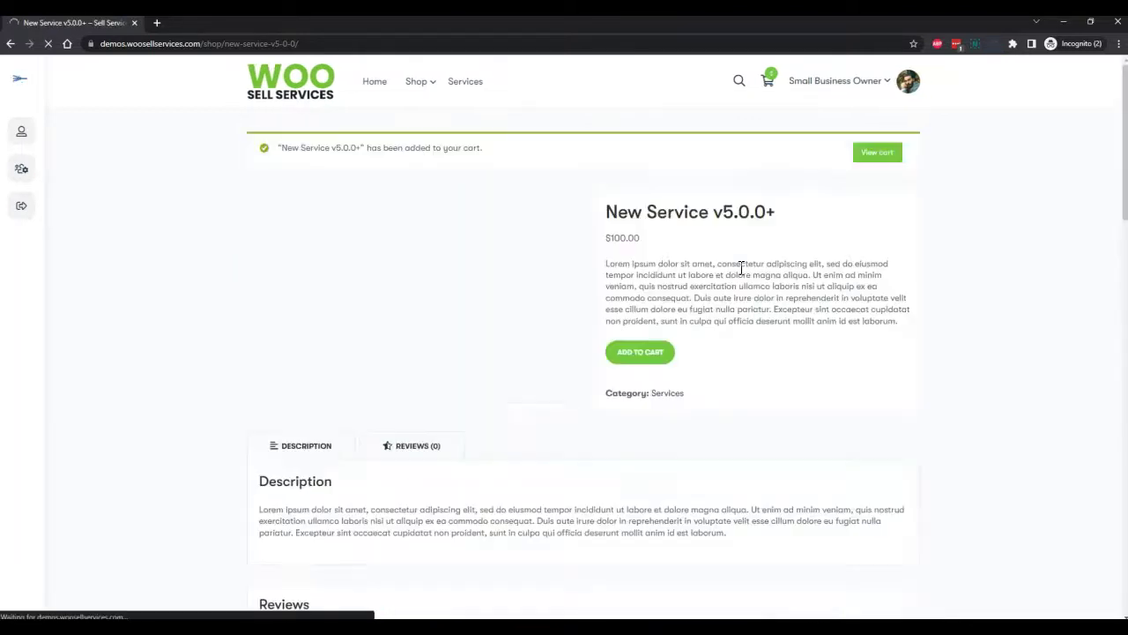
pyautogui.click(882, 155)
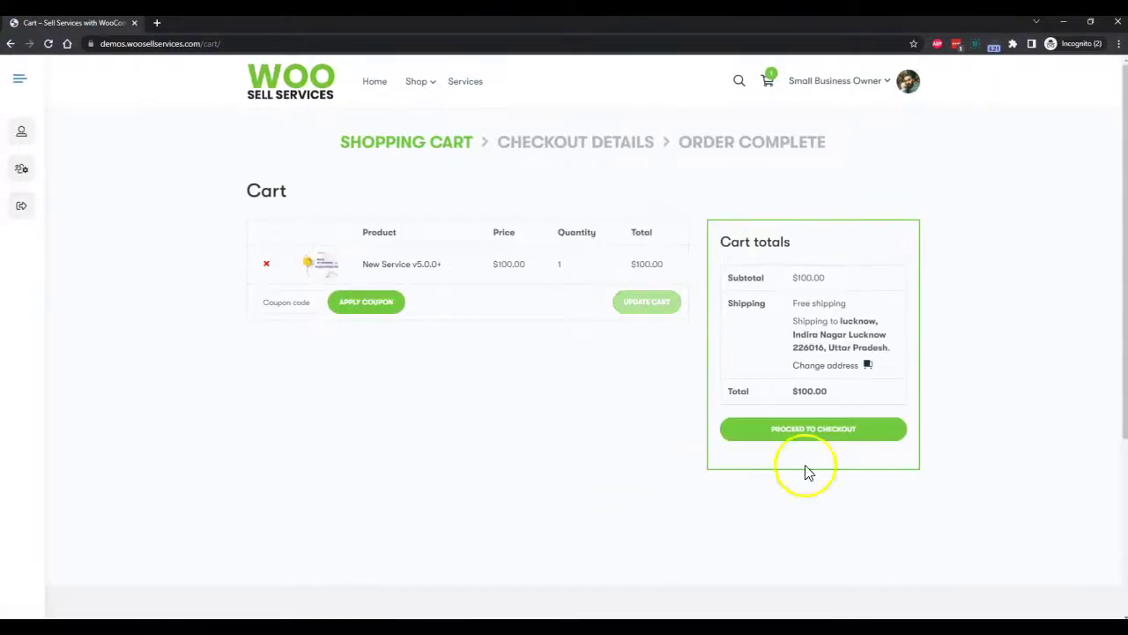
pyautogui.click(822, 430)
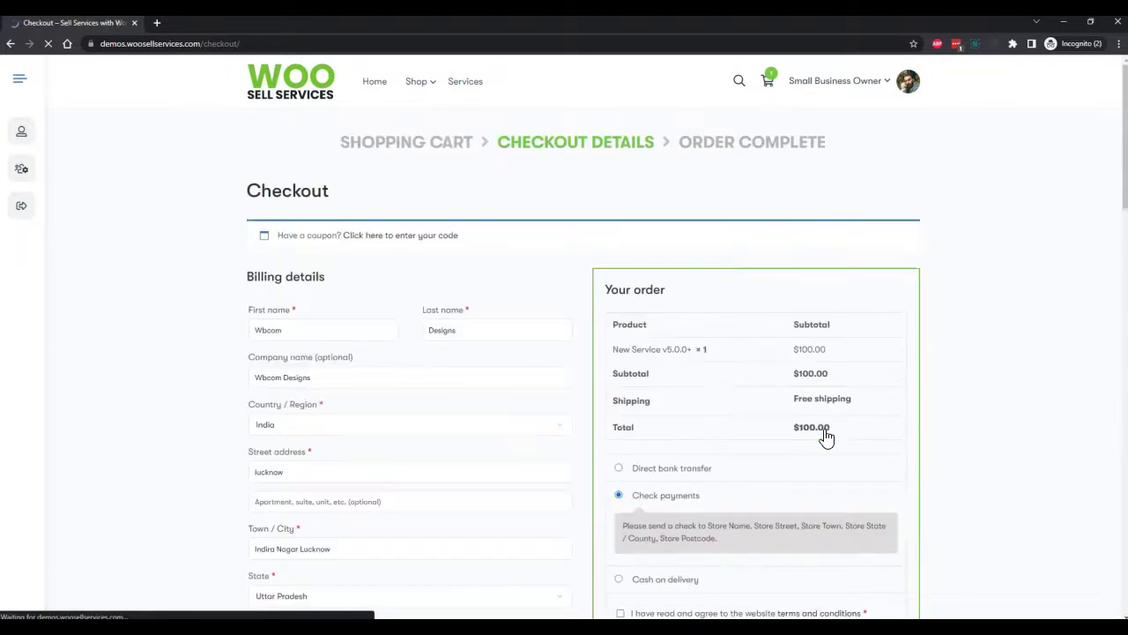
# - Accept the website terms and conditions and place the order with check payments as the payment method
pyautogui.scroll(-2, 211, 353)
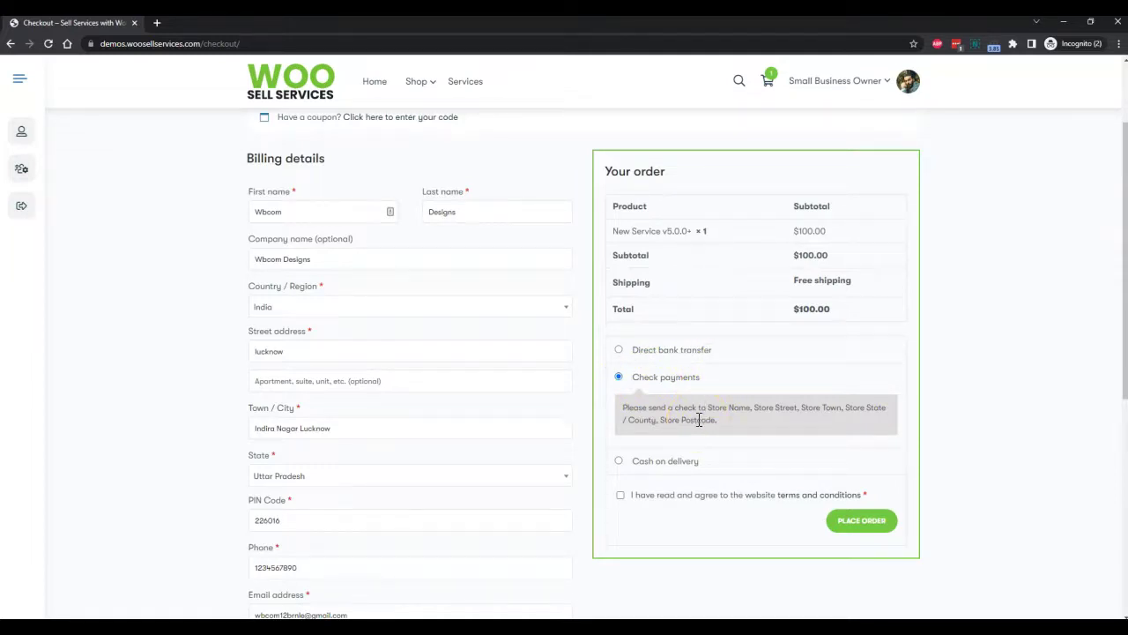
pyautogui.scroll(-2, 699, 420)
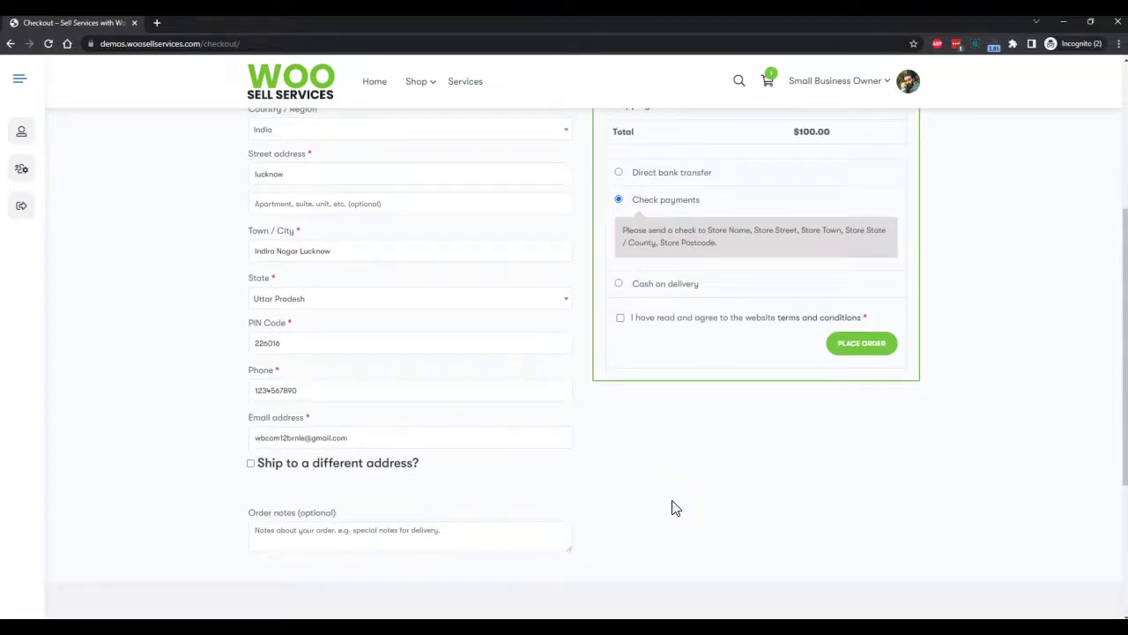
pyautogui.click(850, 351)
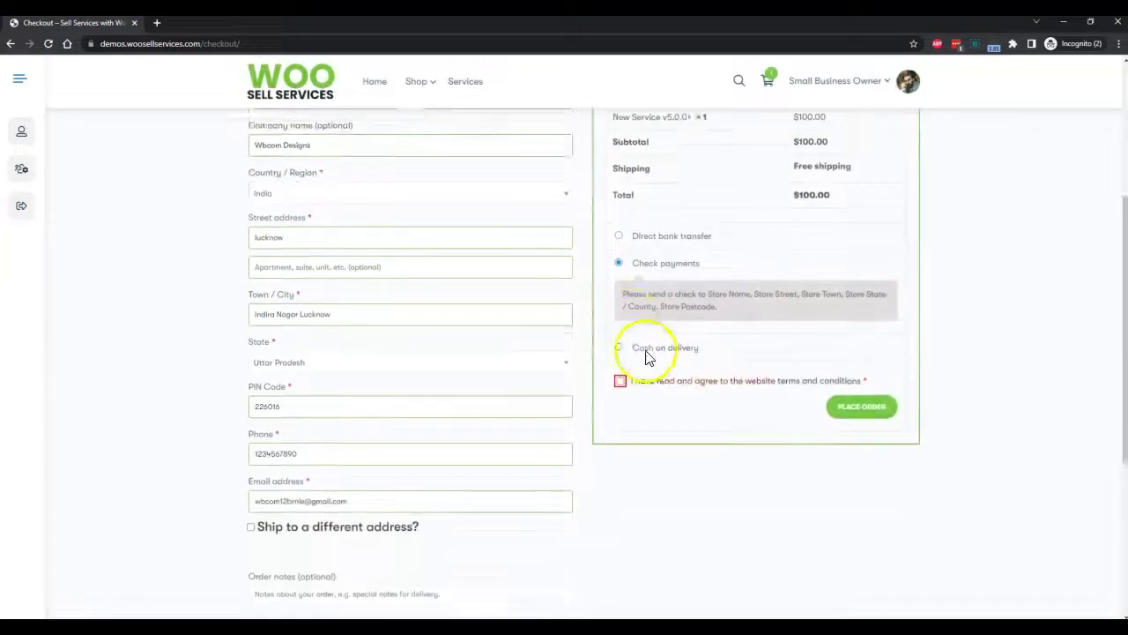
pyautogui.click(620, 508)
pyautogui.click(839, 534)
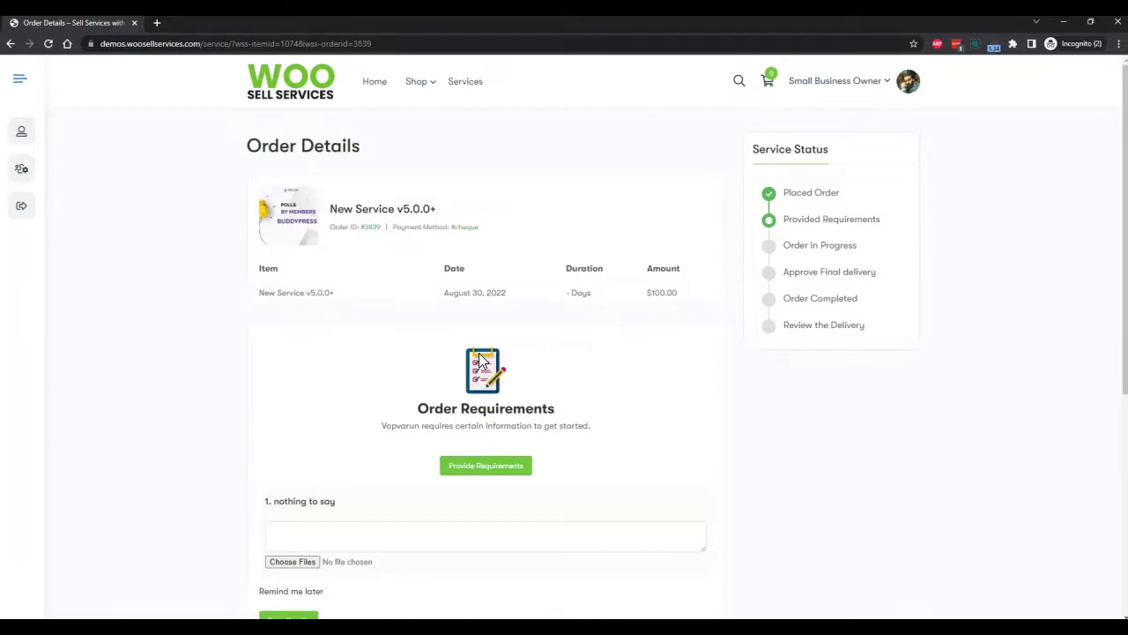
# - Answer the "nothing to say" order requirement with "thanks" and save the requirement details
pyautogui.scroll(-1, 534, 393)
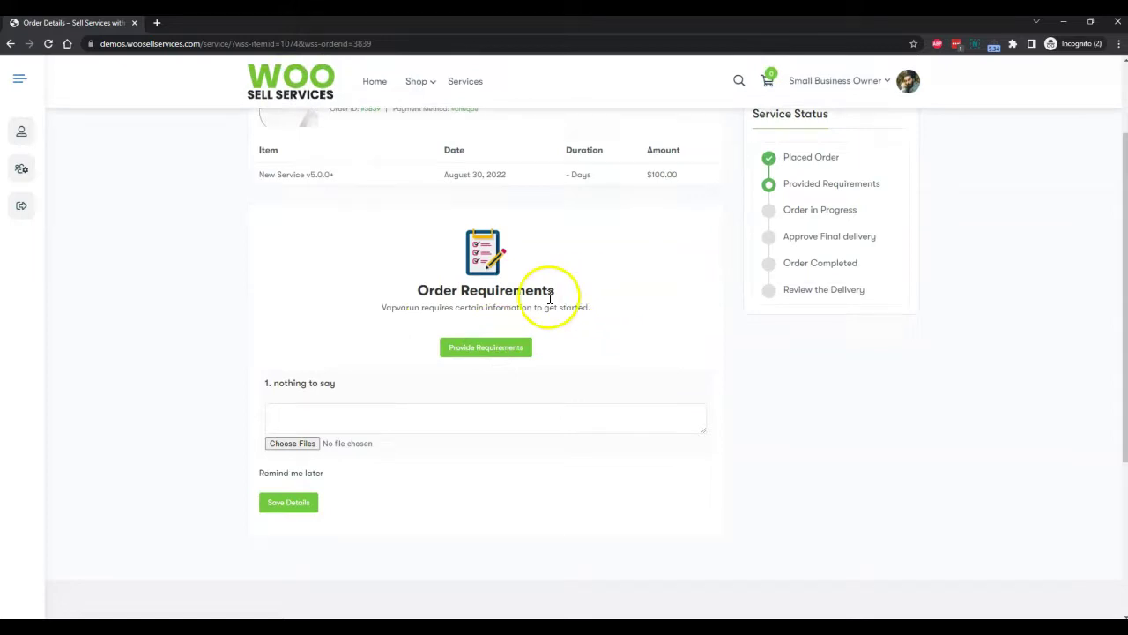
pyautogui.scroll(1, 581, 326)
pyautogui.scroll(-1, 273, 335)
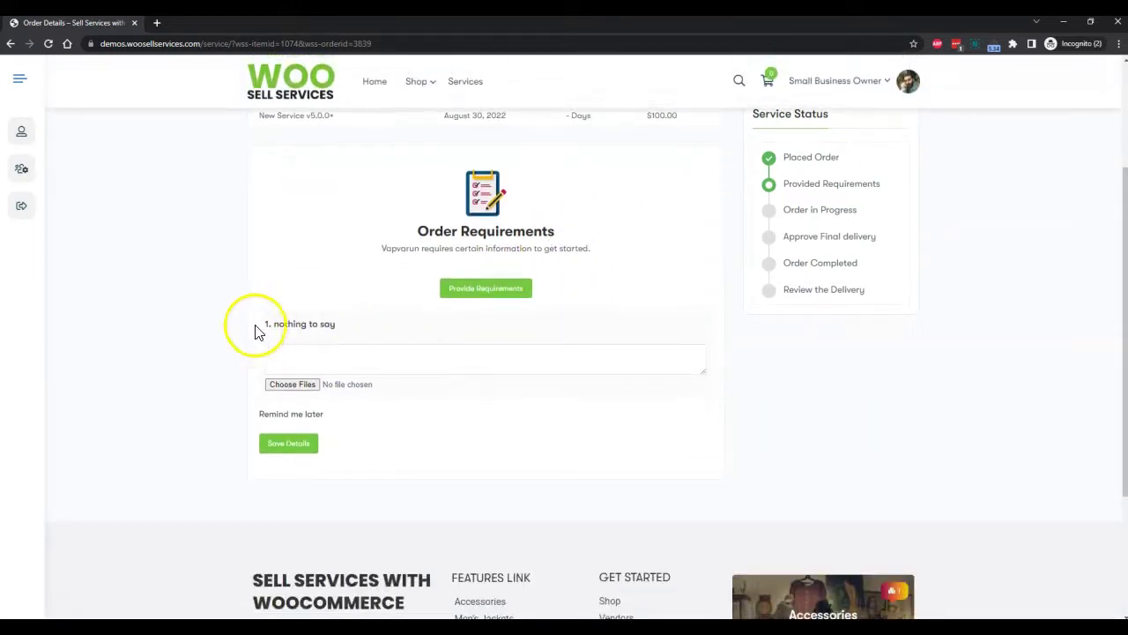
pyautogui.scroll(1, 466, 327)
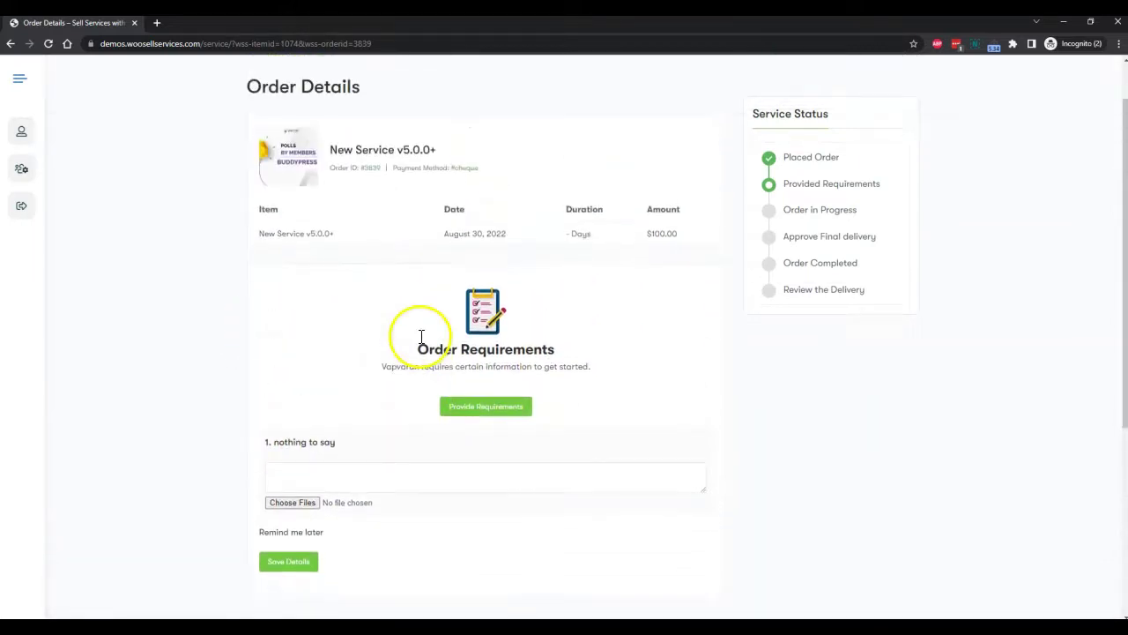
pyautogui.scroll(-2, 422, 337)
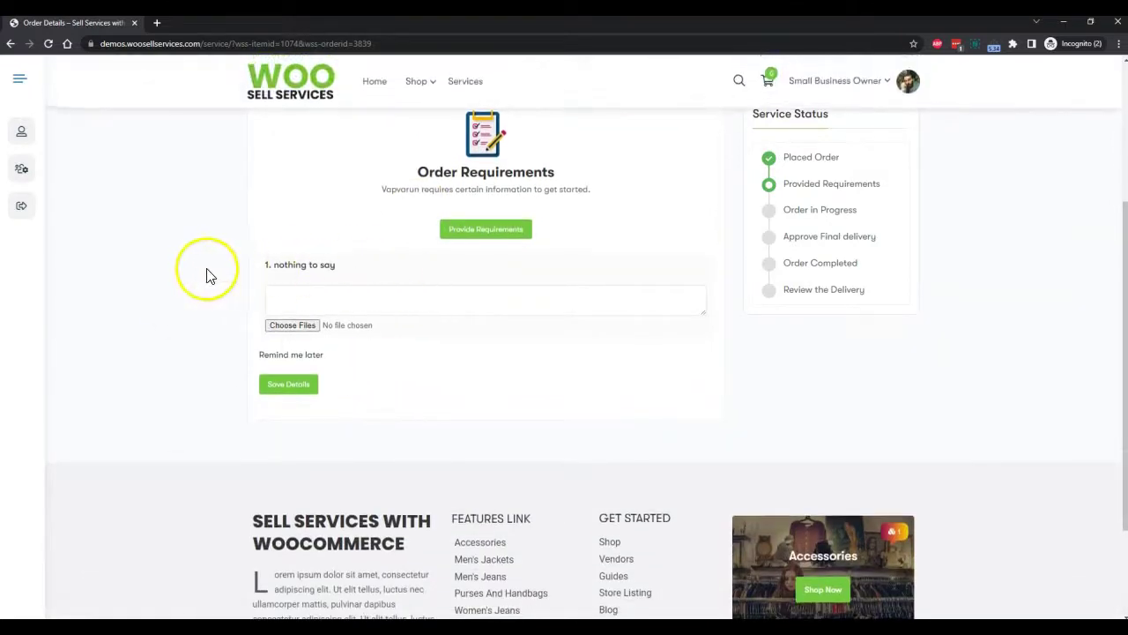
pyautogui.click(335, 303)
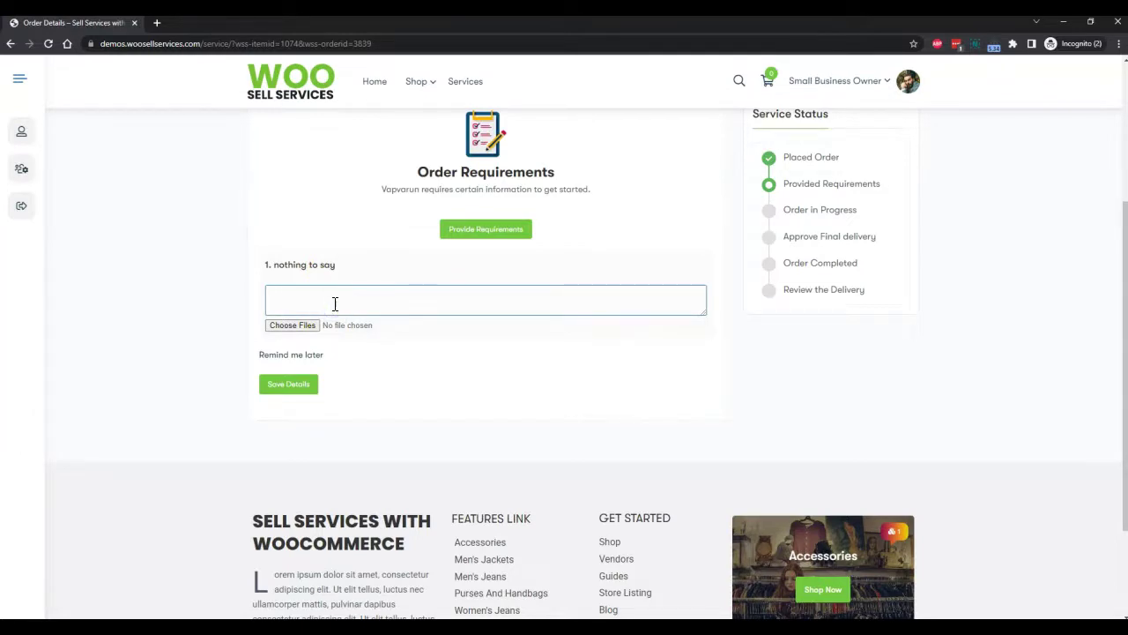
pyautogui.write('thanks')
pyautogui.click(476, 397)
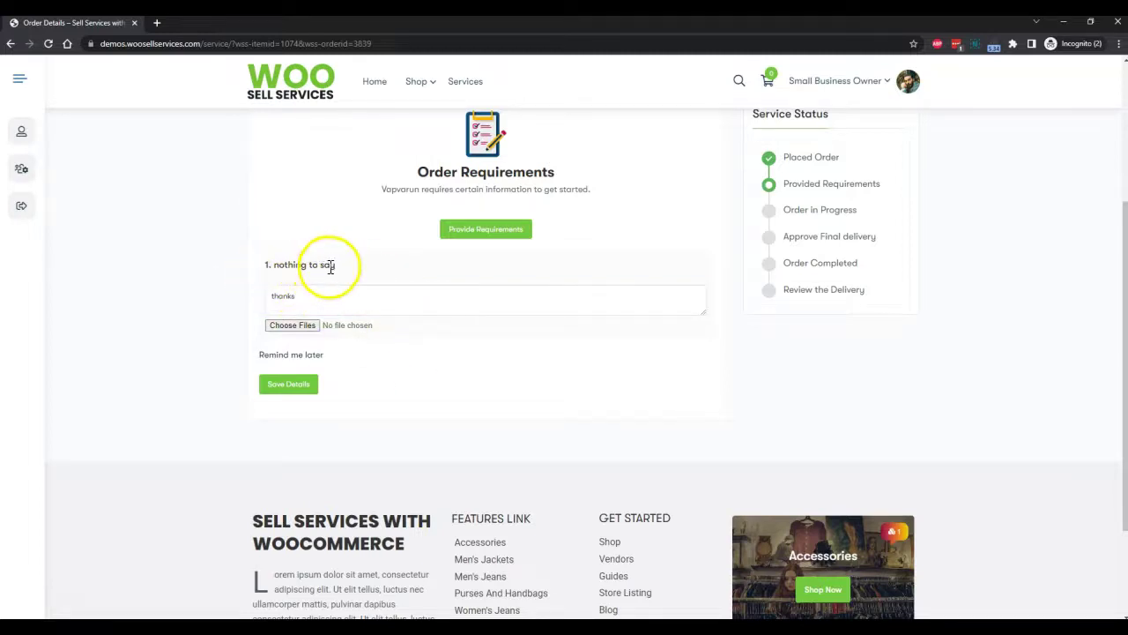
pyautogui.scroll(1, 390, 359)
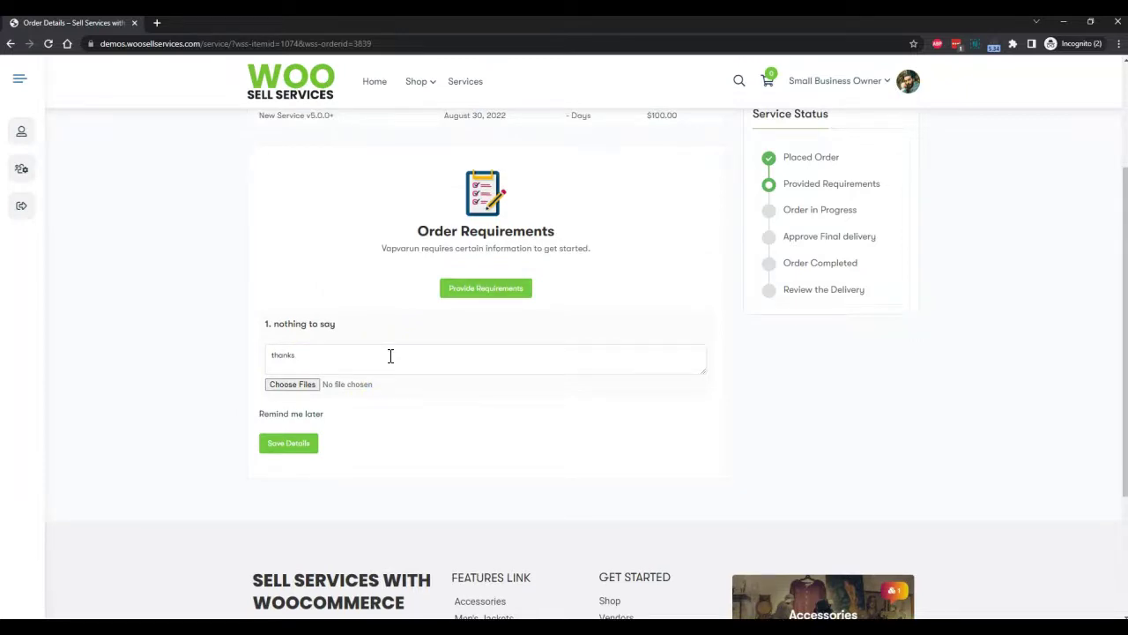
pyautogui.scroll(3, 391, 355)
pyautogui.scroll(-4, 406, 406)
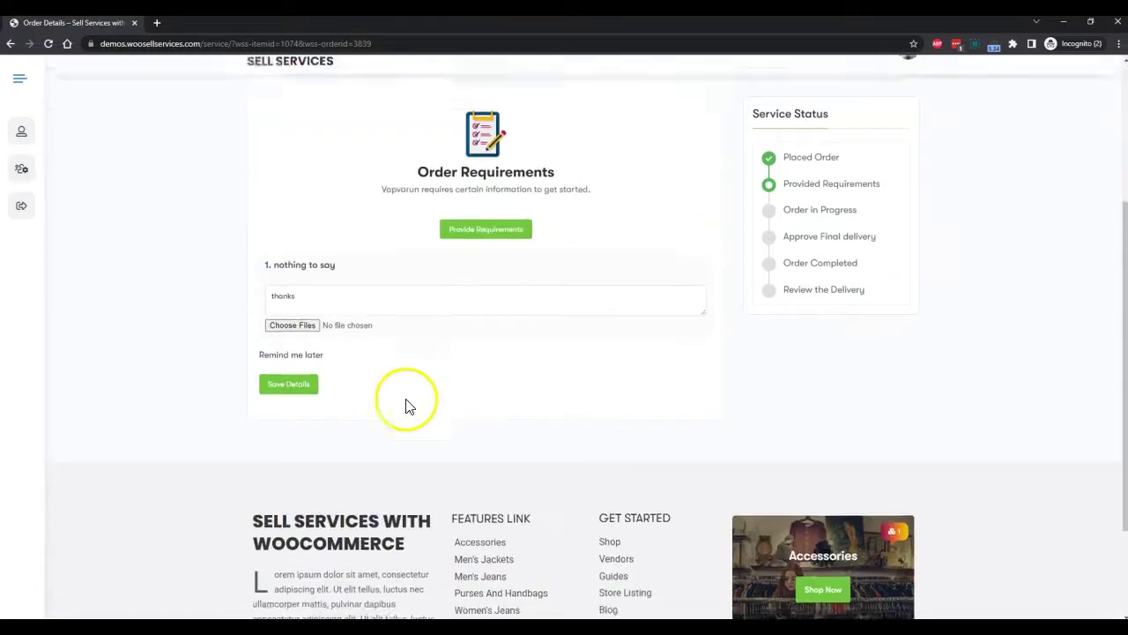
pyautogui.click(309, 392)
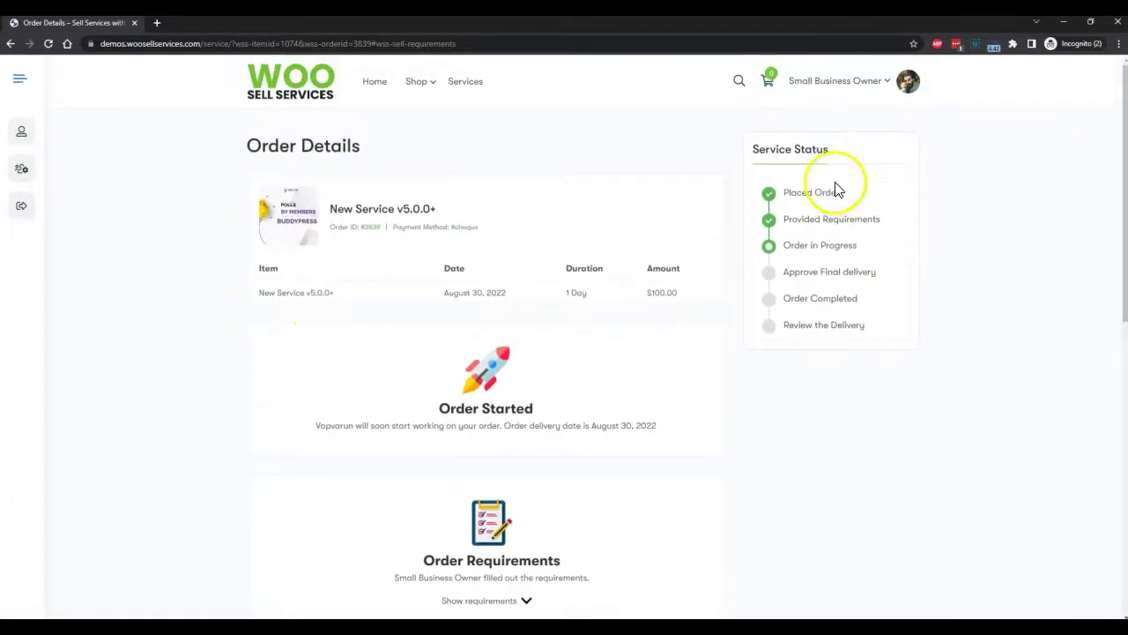
# - Send the vendor the message "First Message" from the order details page
pyautogui.scroll(-6, 617, 353)
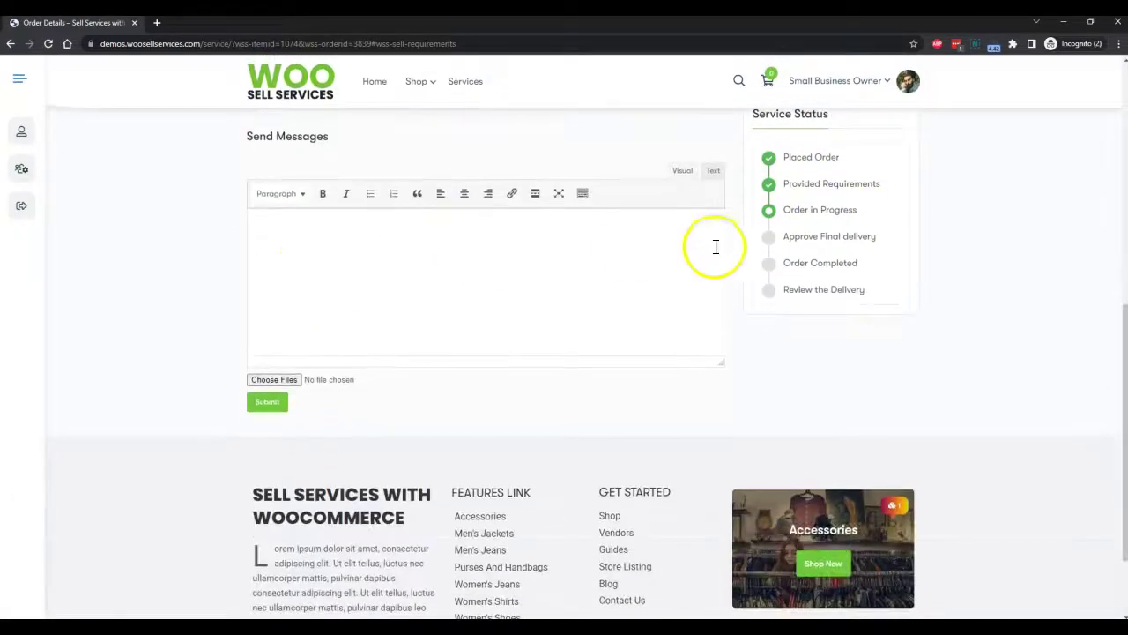
pyautogui.click(468, 262)
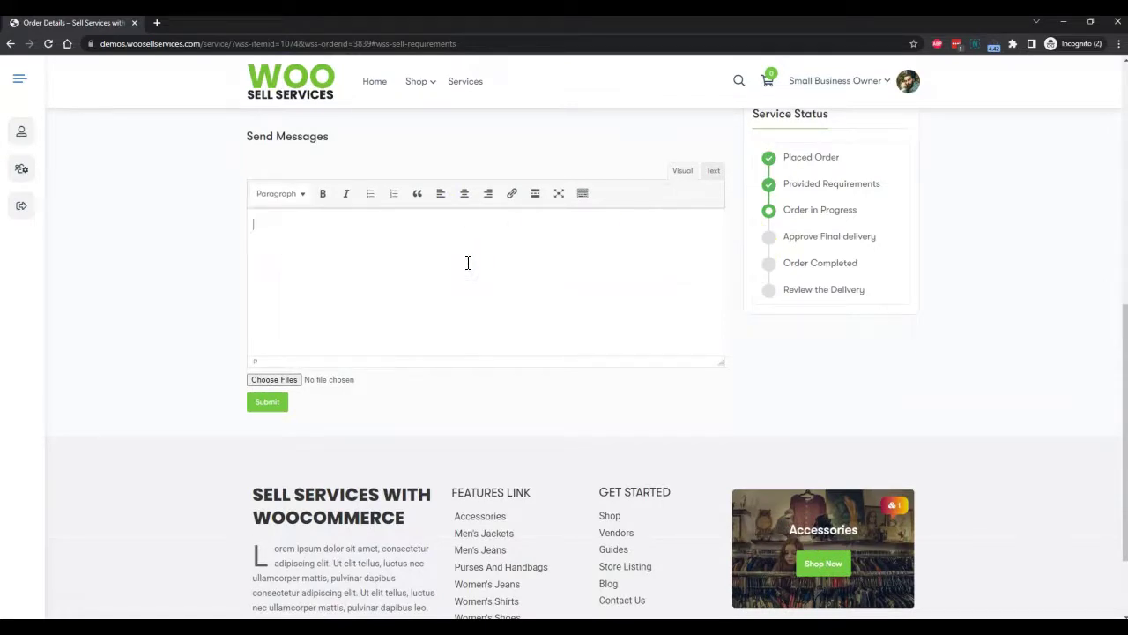
pyautogui.click(351, 281)
pyautogui.write('first messae')
pyautogui.press('BackSpace')
pyautogui.write('ge')
pyautogui.click(268, 404)
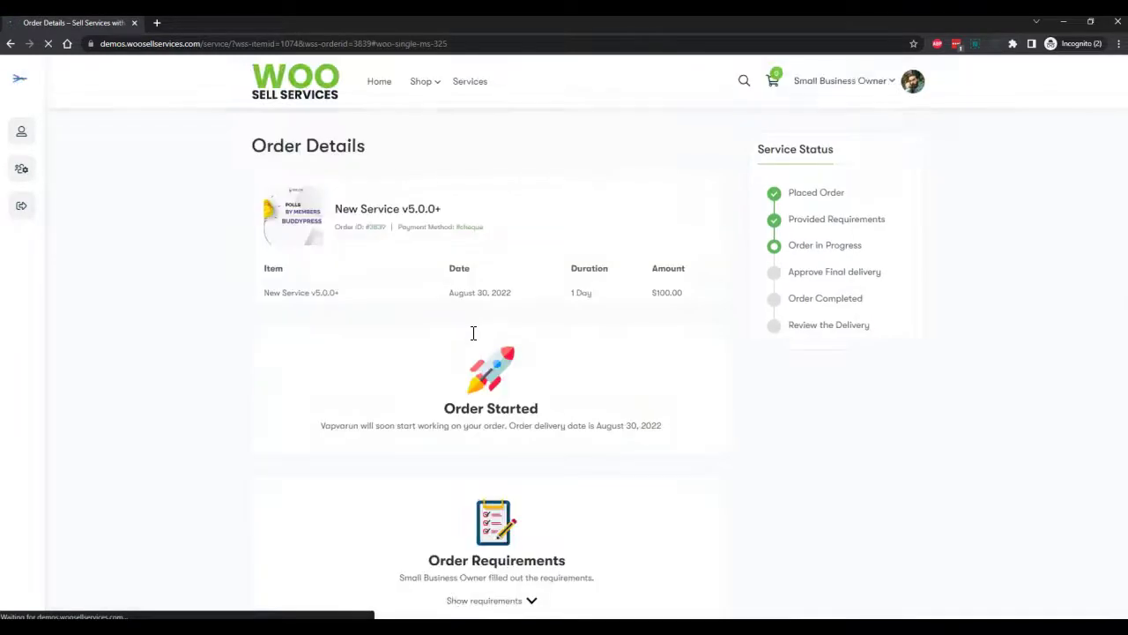
pyautogui.click(587, 349)
pyautogui.scroll(3, 564, 340)
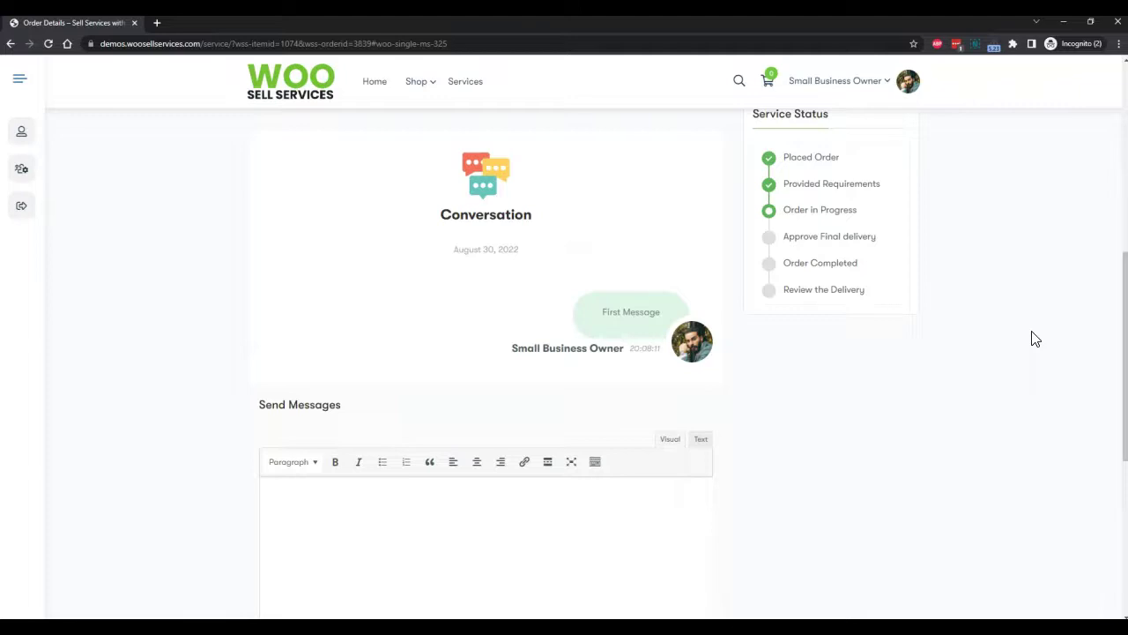
# - Send the vendor a second message, "First File", with BuddyPress Polls.png attached
pyautogui.scroll(-3, 1033, 338)
pyautogui.click(304, 353)
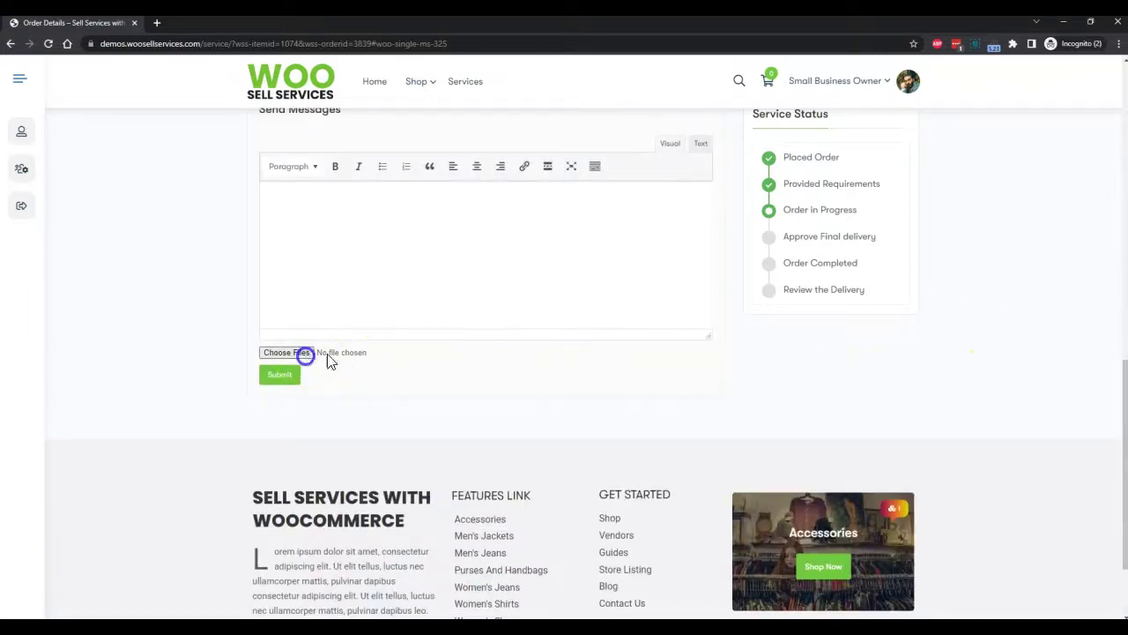
pyautogui.scroll(-1, 189, 240)
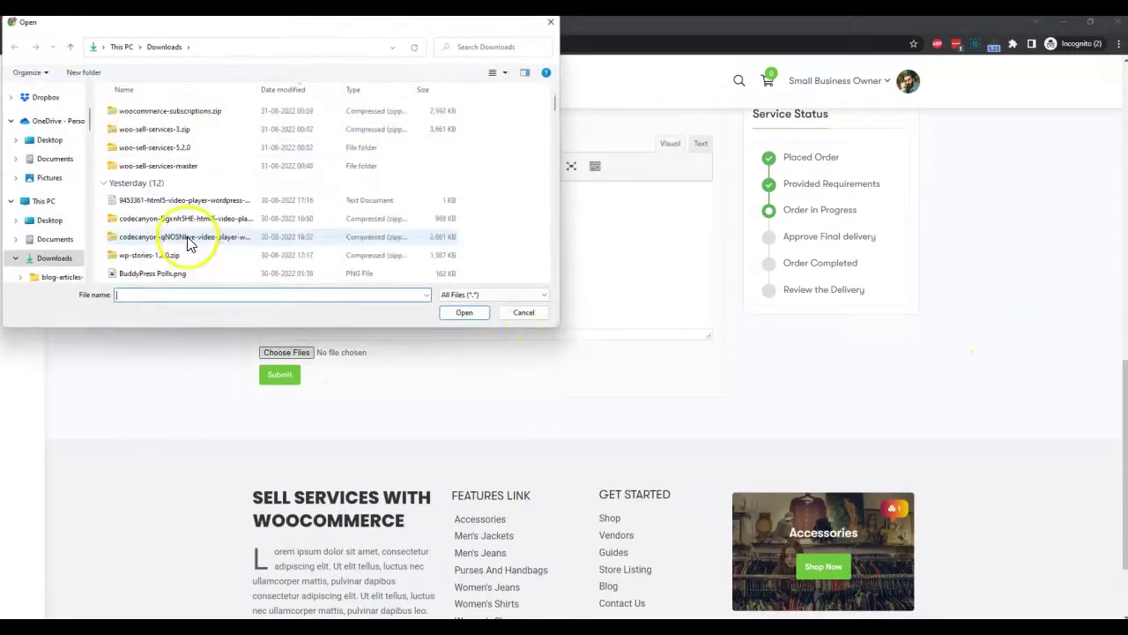
pyautogui.doubleClick(167, 274)
pyautogui.click(367, 268)
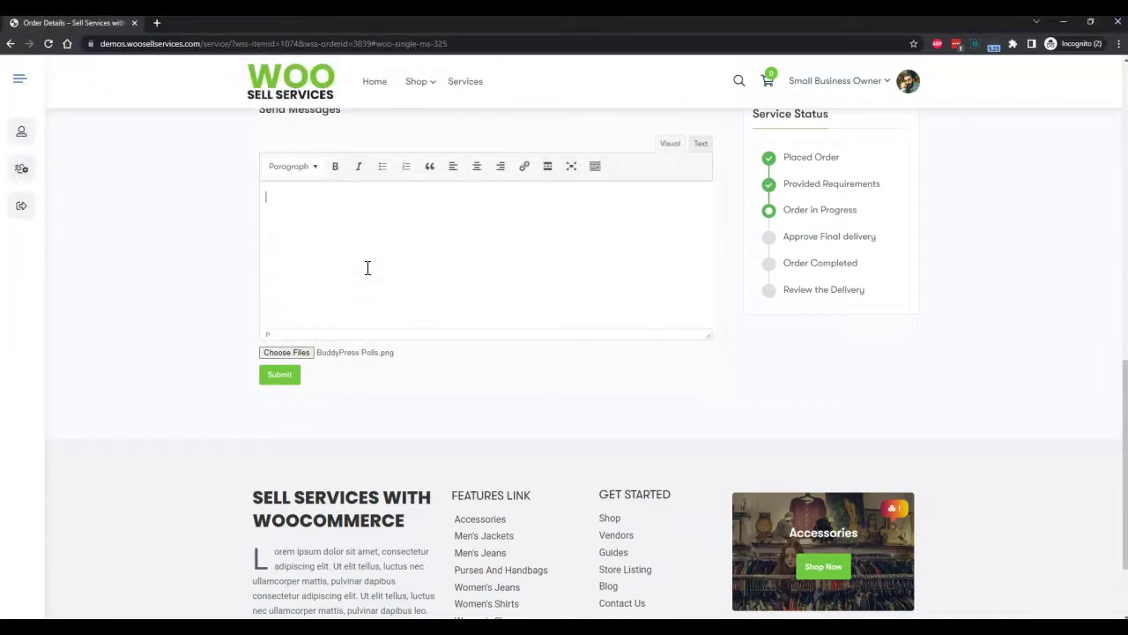
pyautogui.click(406, 273)
pyautogui.write('first file')
pyautogui.click(279, 375)
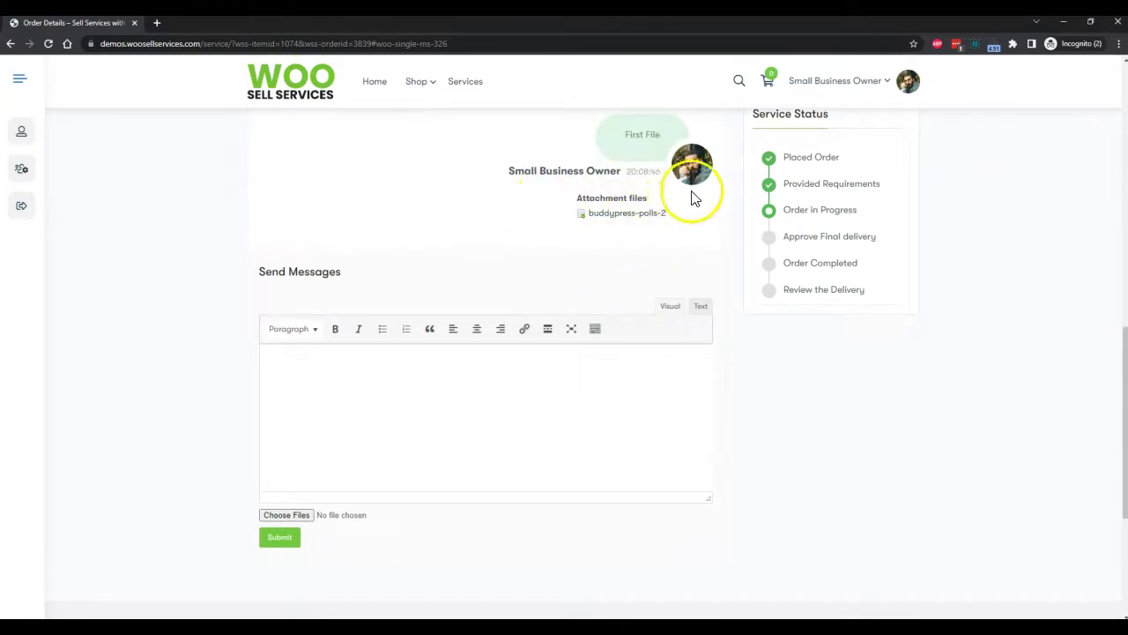
# - Review the order's conversation, requirements and service status stages on the order details page
pyautogui.scroll(1, 541, 277)
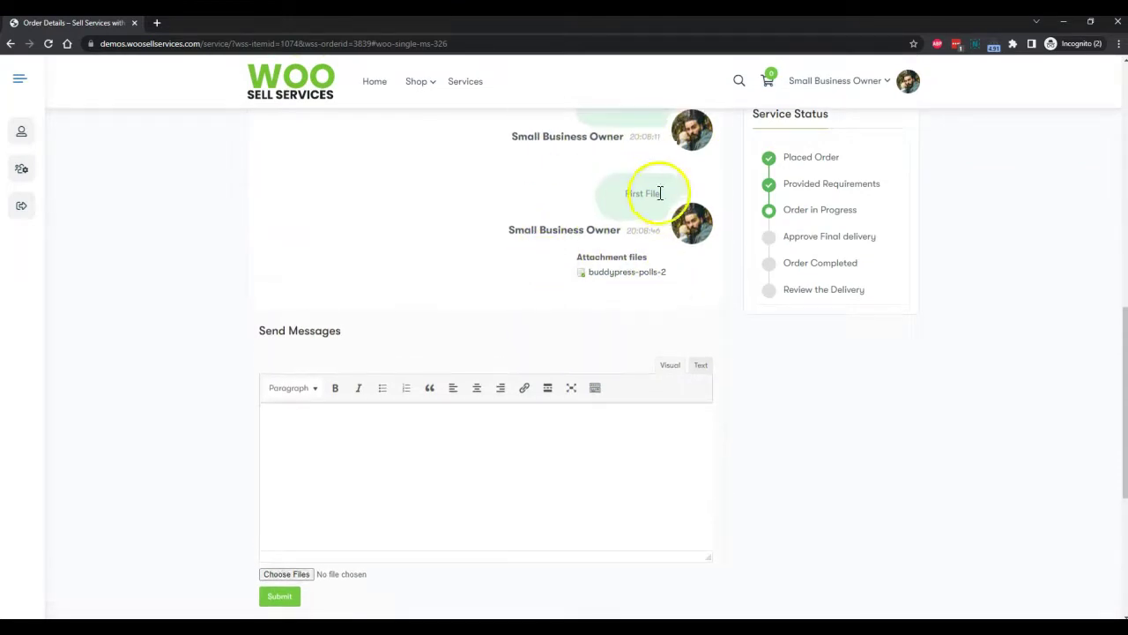
pyautogui.scroll(3, 529, 335)
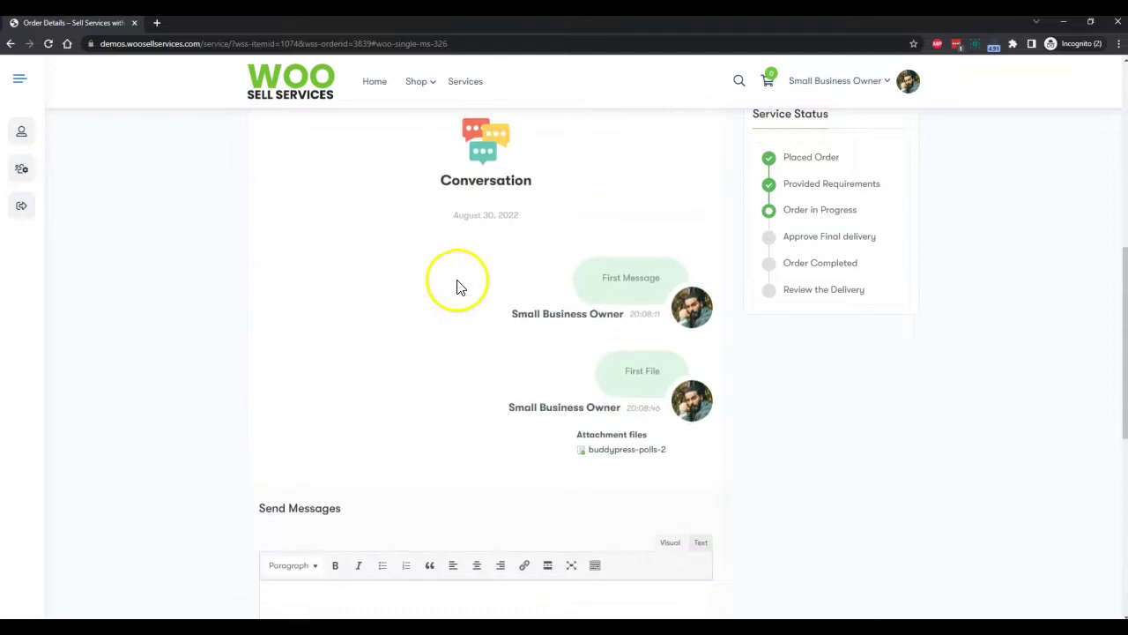
pyautogui.scroll(3, 837, 275)
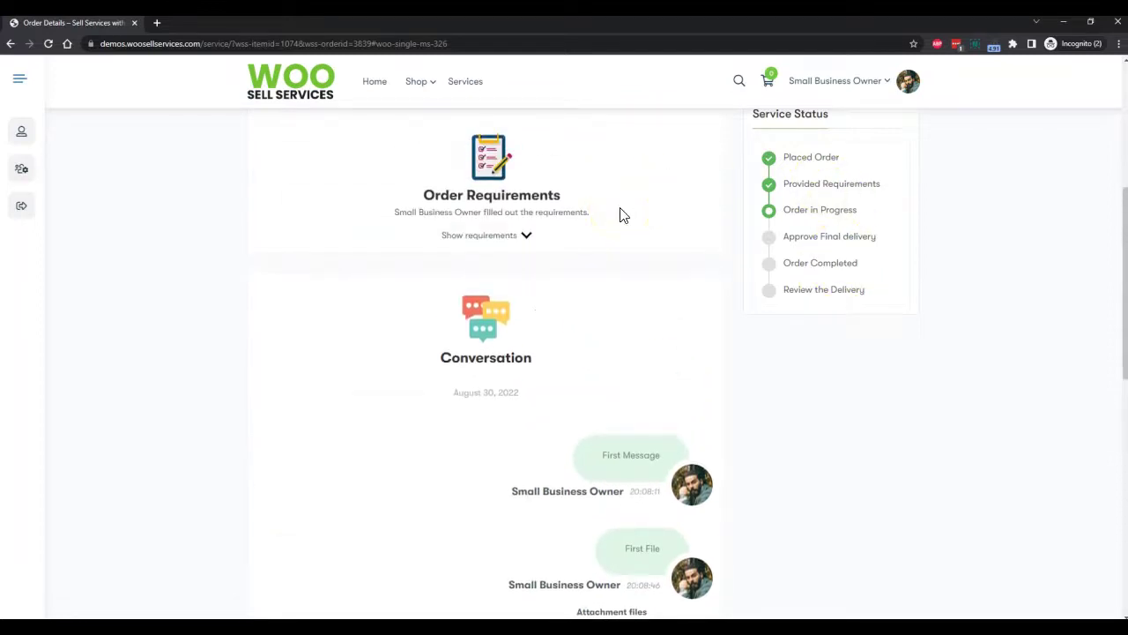
pyautogui.scroll(1, 798, 172)
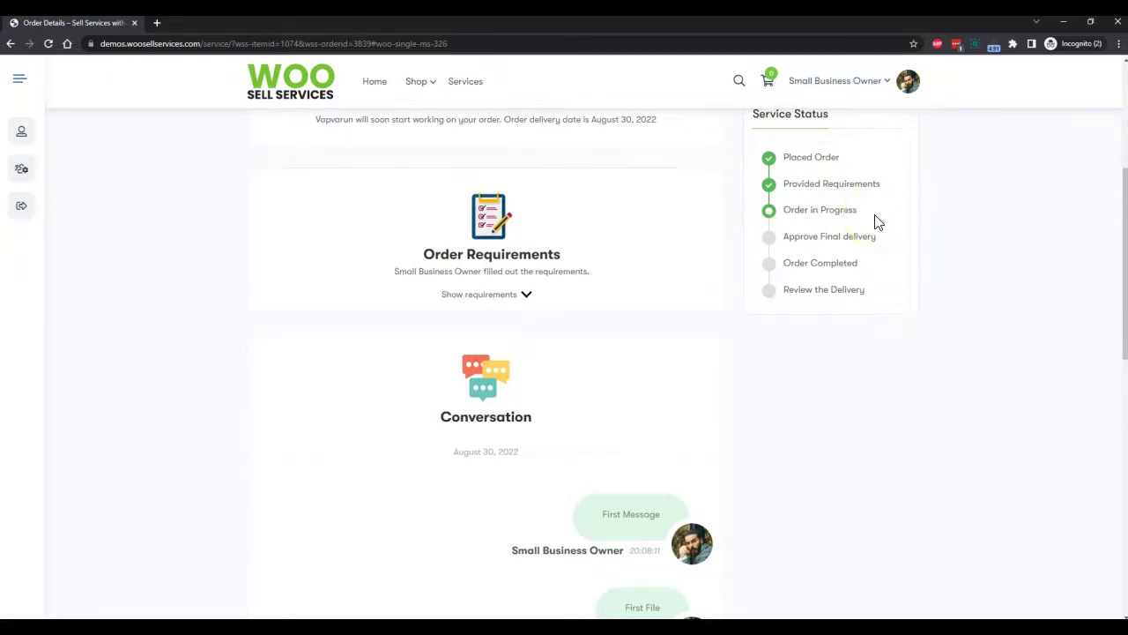
pyautogui.scroll(-4, 776, 282)
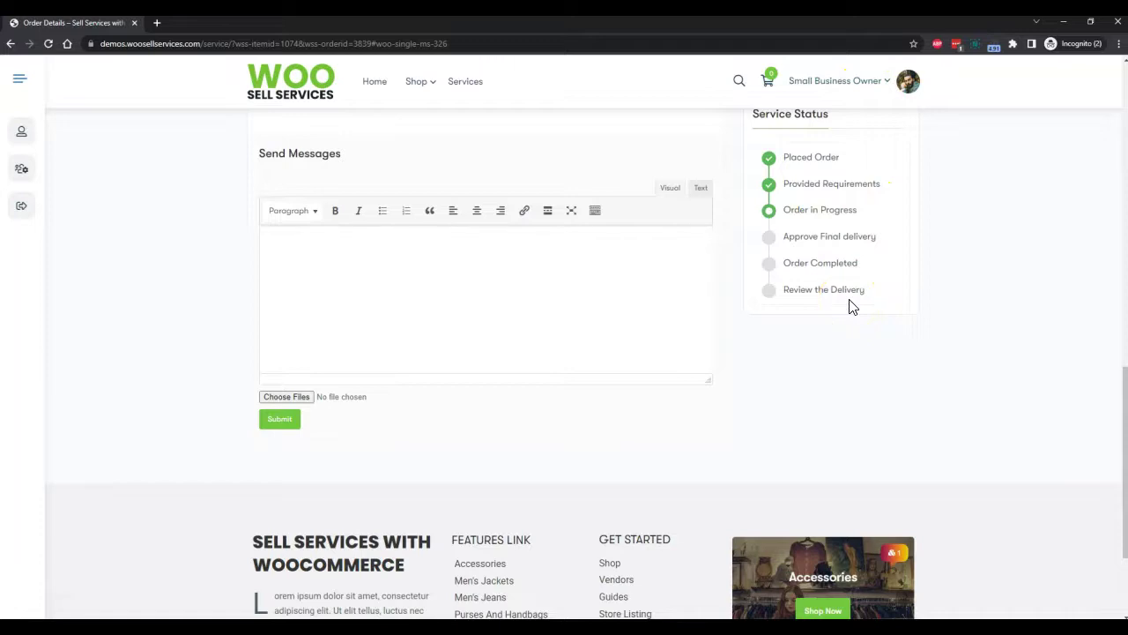
pyautogui.click(789, 292)
pyautogui.scroll(15, 786, 126)
pyautogui.scroll(1, 609, 176)
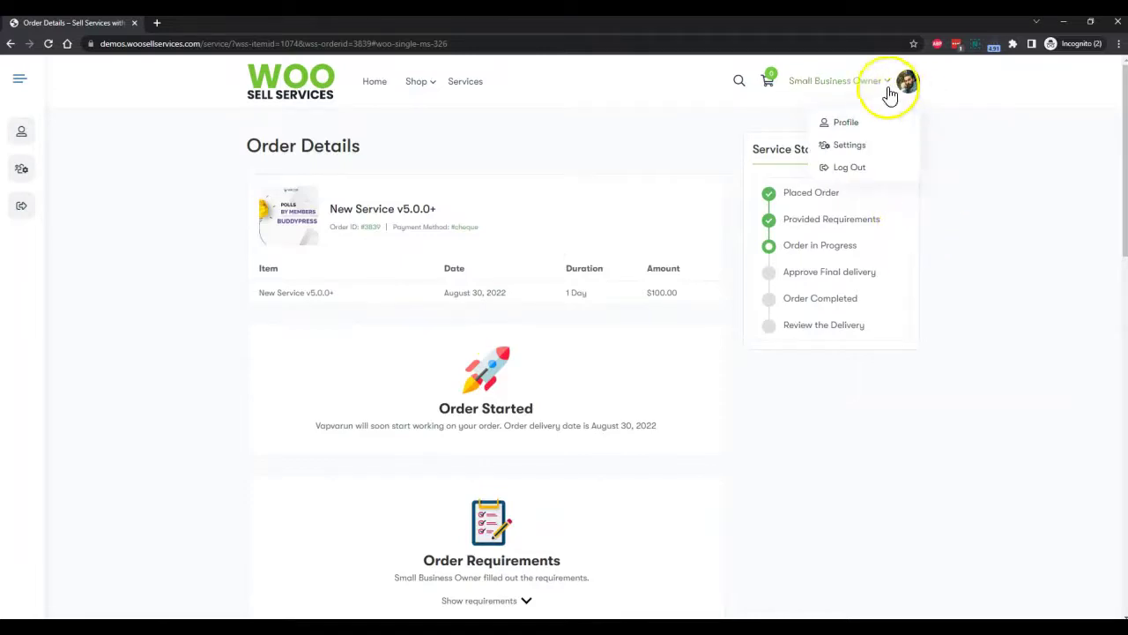
# - View the customer's active service orders, request the completed ones, and switch to the vendor's browser window
pyautogui.click(467, 82)
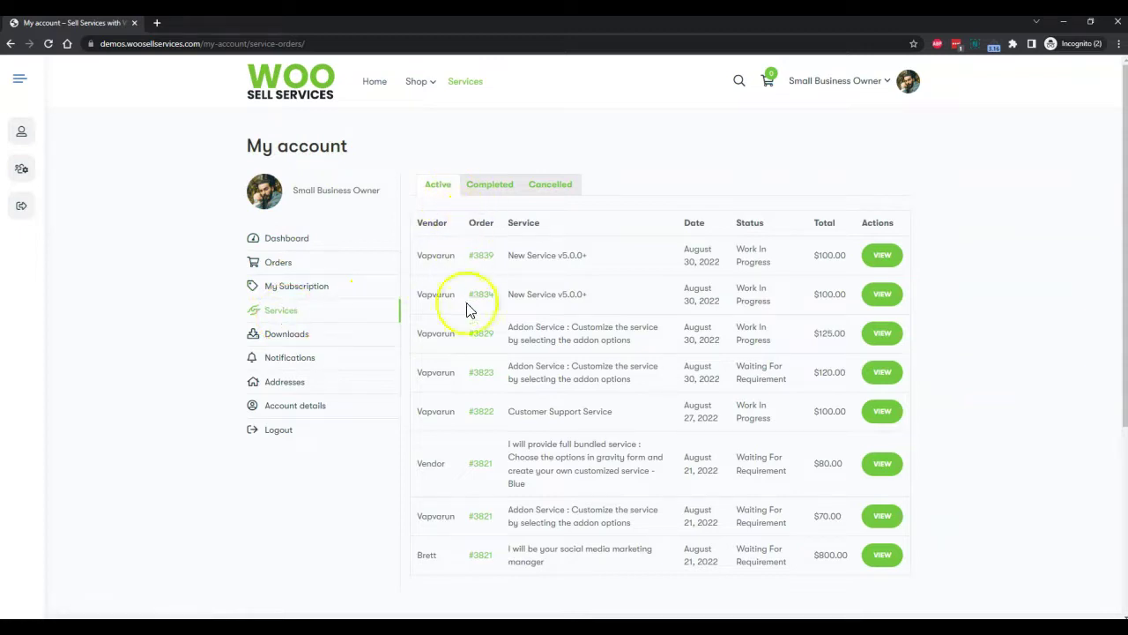
pyautogui.click(490, 194)
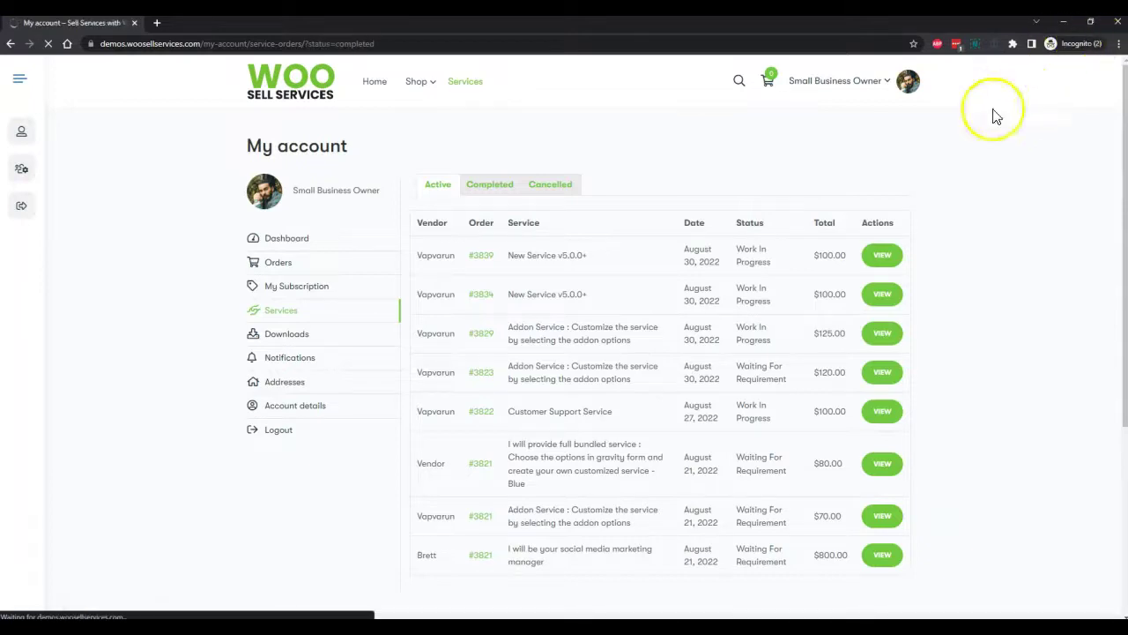
pyautogui.click(1064, 22)
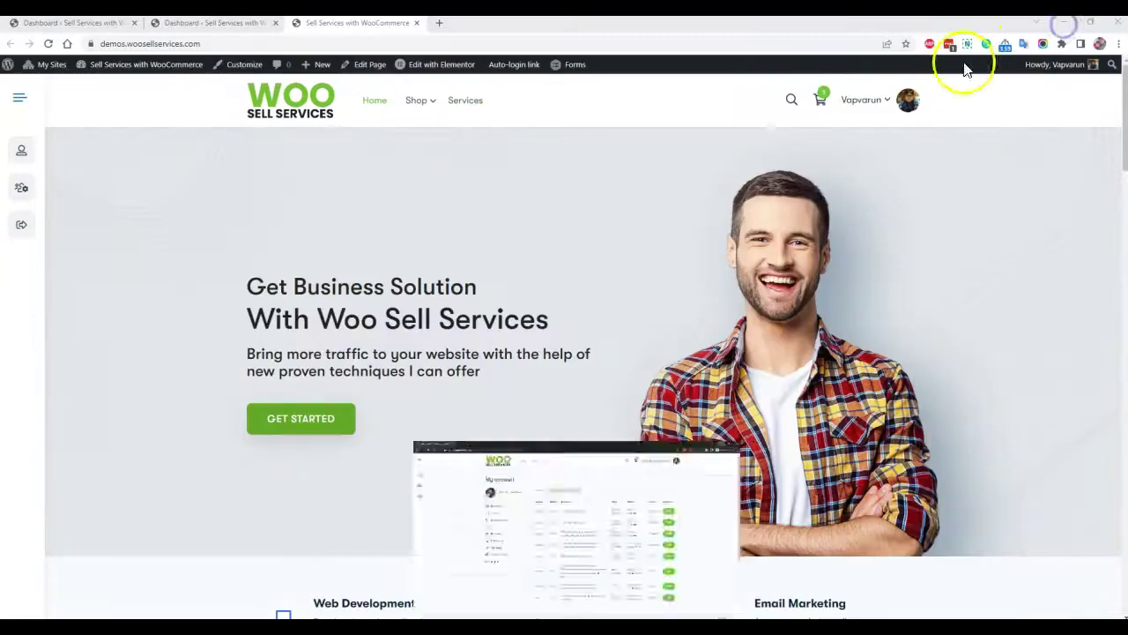
# - Open the General settings of the Woo Sell Services plugin in the site's admin area
pyautogui.click(466, 190)
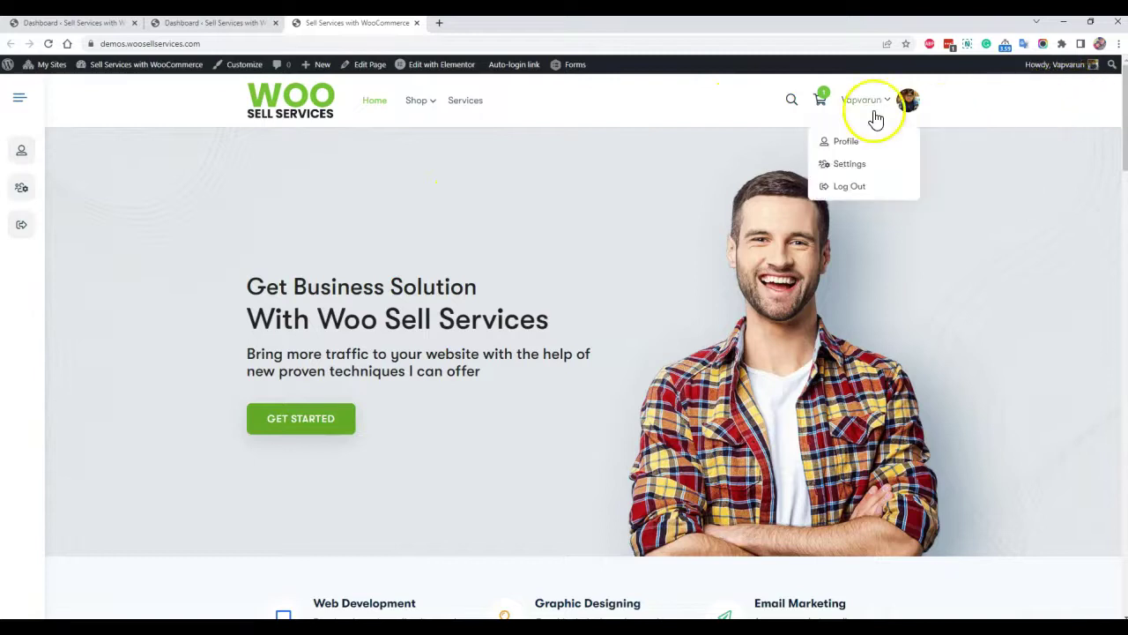
pyautogui.click(227, 23)
pyautogui.scroll(-3, 207, 214)
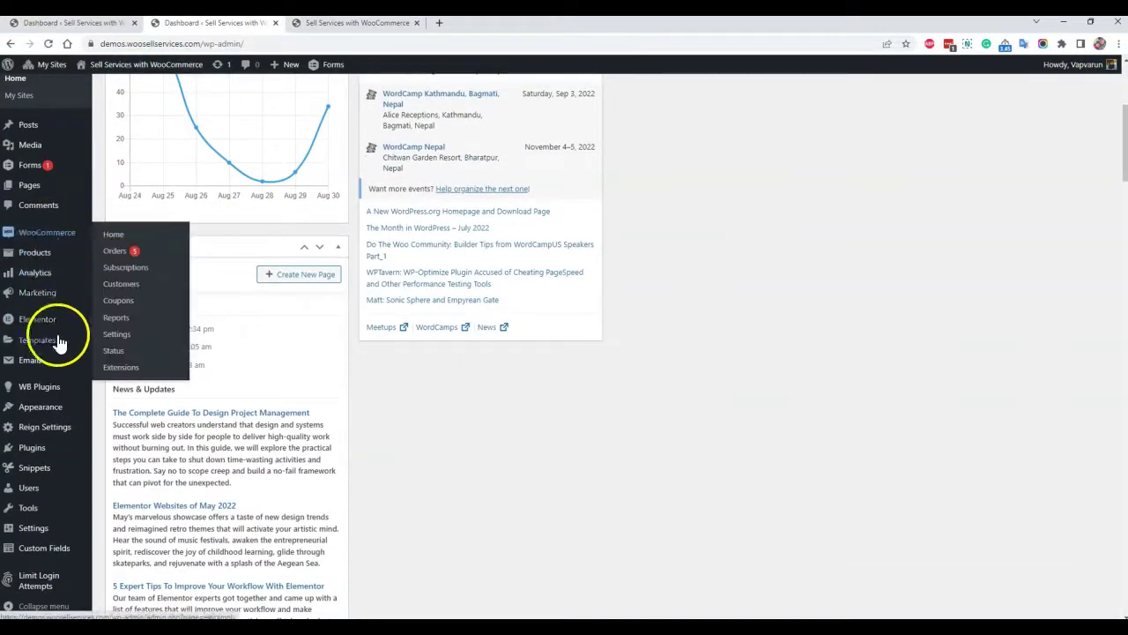
pyautogui.moveTo(57, 394)
pyautogui.click(132, 403)
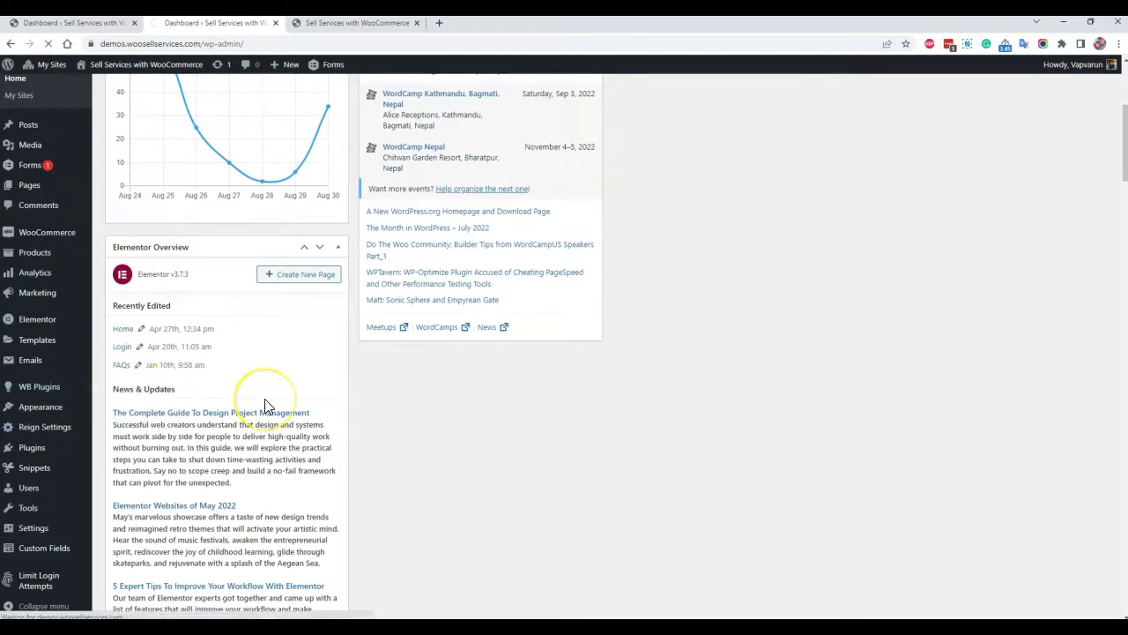
pyautogui.scroll(-2, 478, 297)
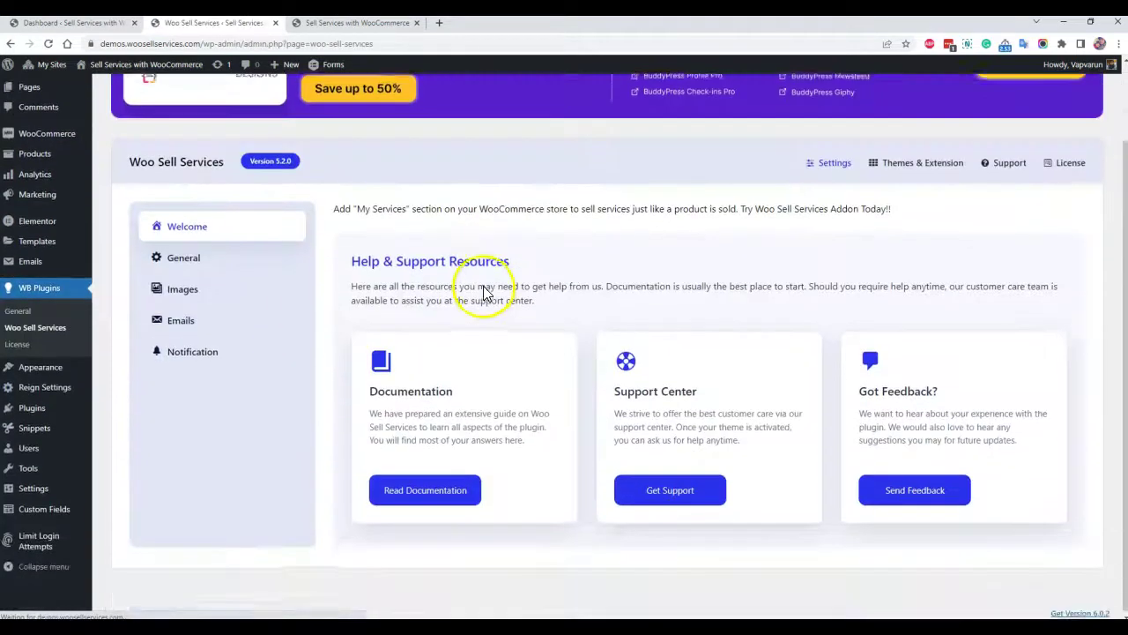
pyautogui.click(234, 270)
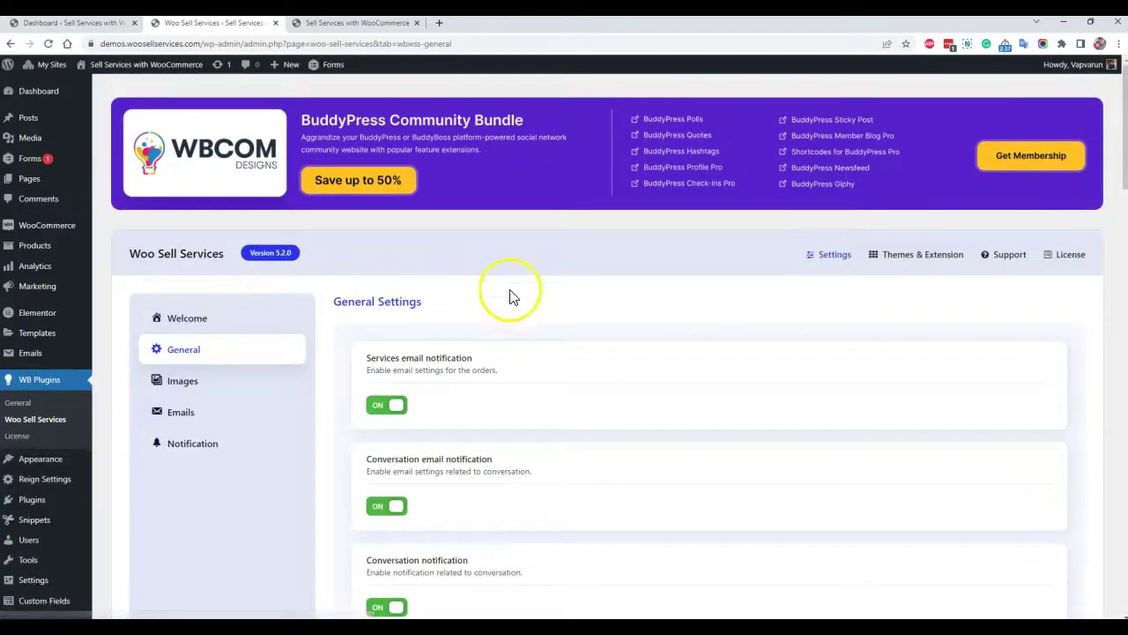
# - Review the services email, conversation email and conversation notification options in the General settings
pyautogui.scroll(-2, 511, 297)
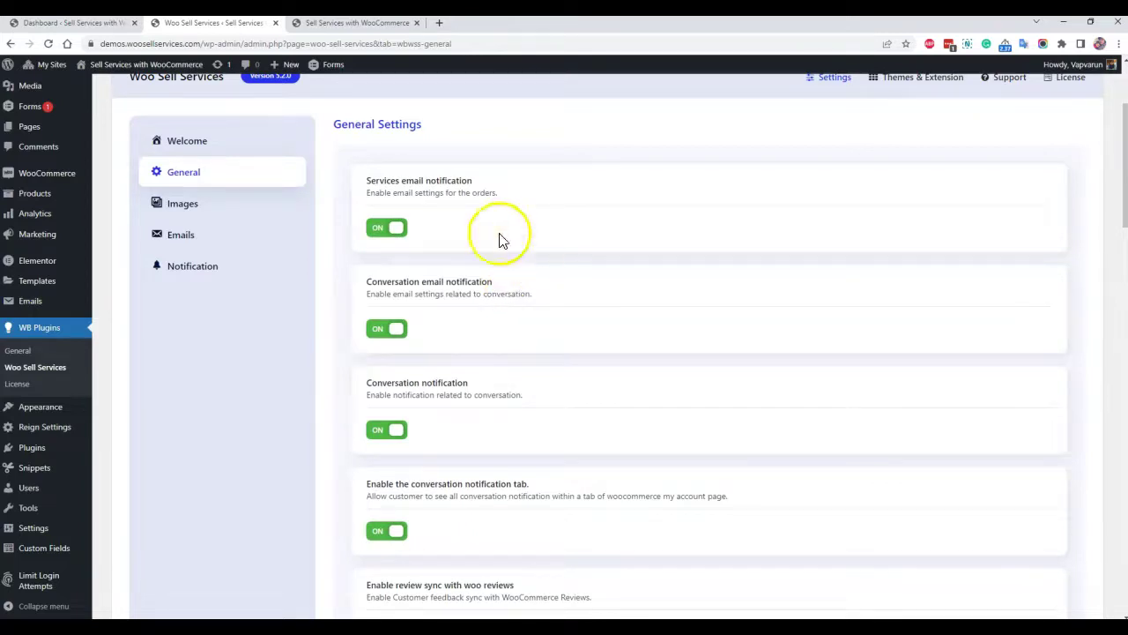
pyautogui.scroll(-1, 499, 239)
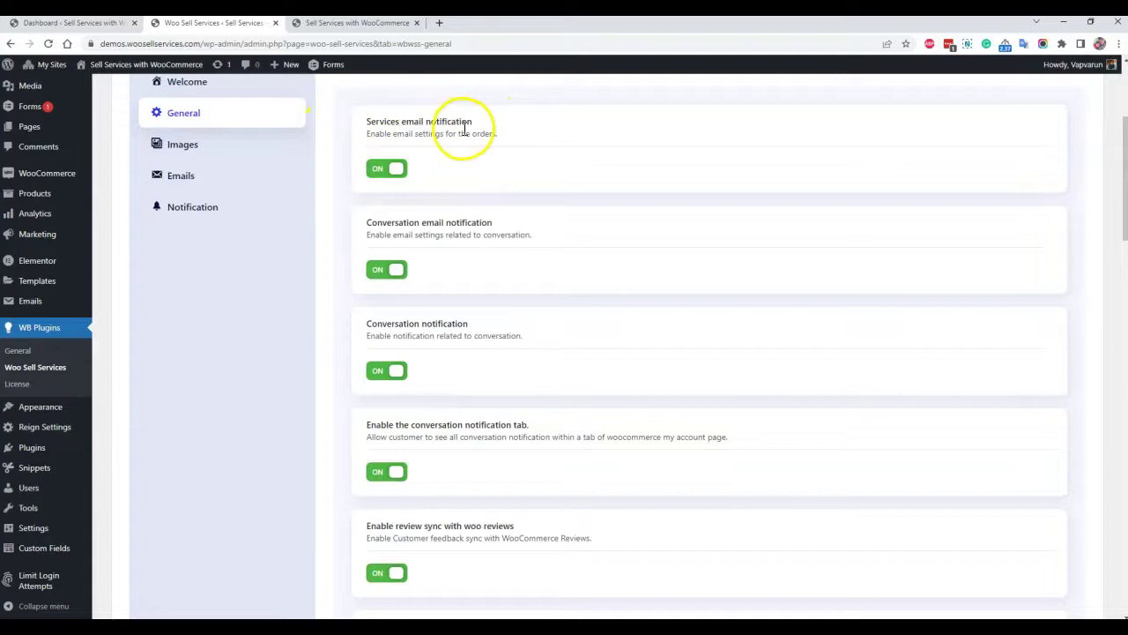
pyautogui.scroll(-1, 507, 211)
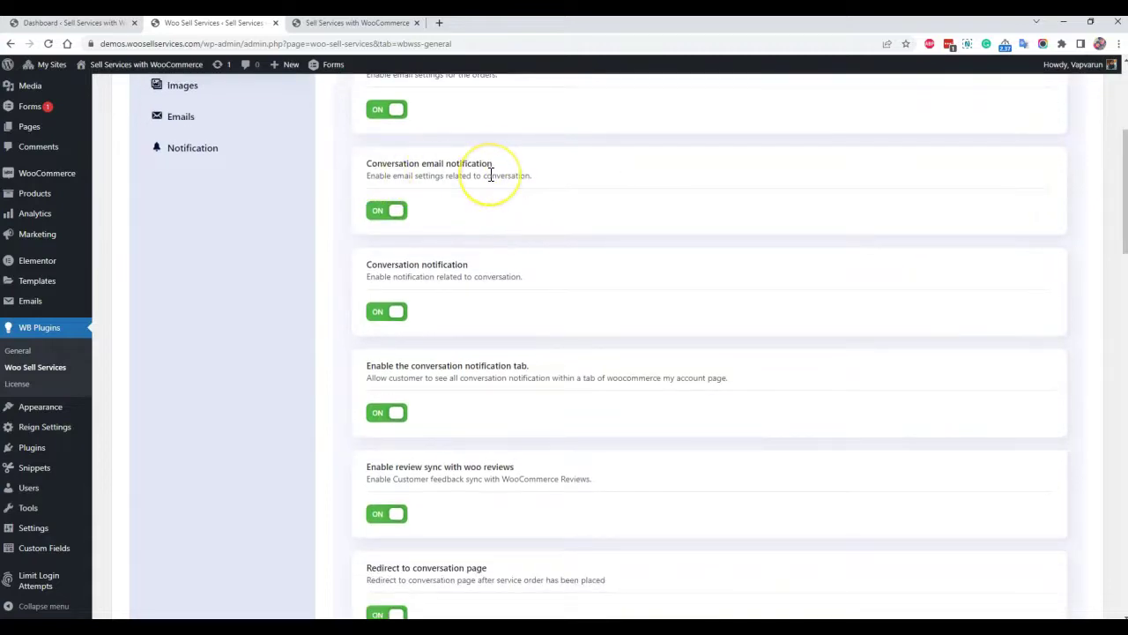
pyautogui.scroll(-2, 551, 211)
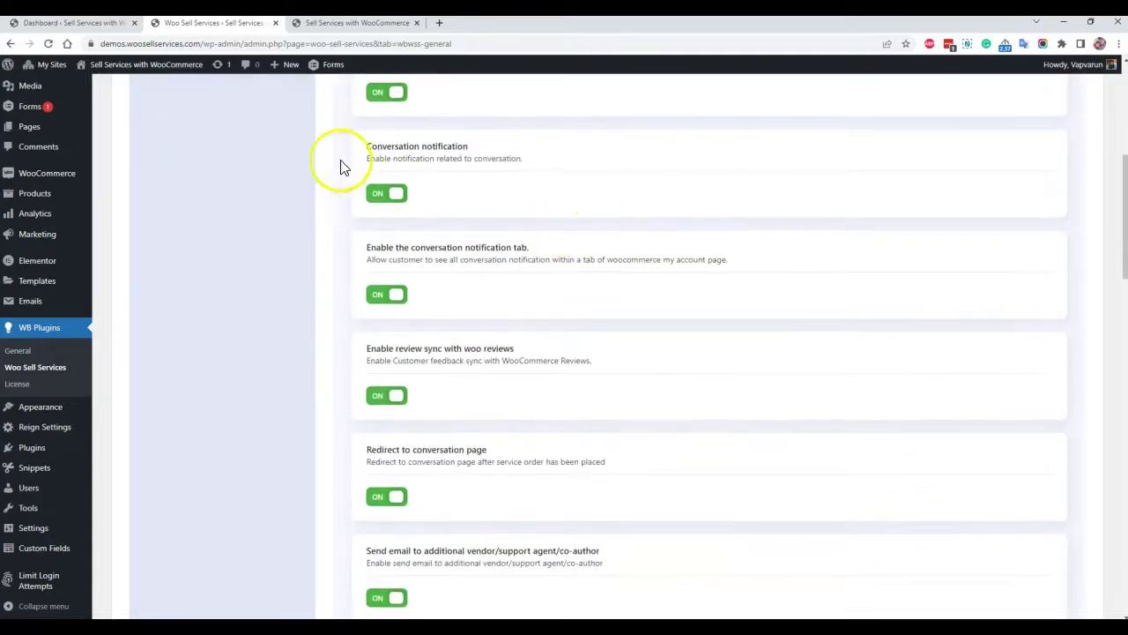
pyautogui.scroll(-1, 440, 160)
pyautogui.scroll(1, 429, 182)
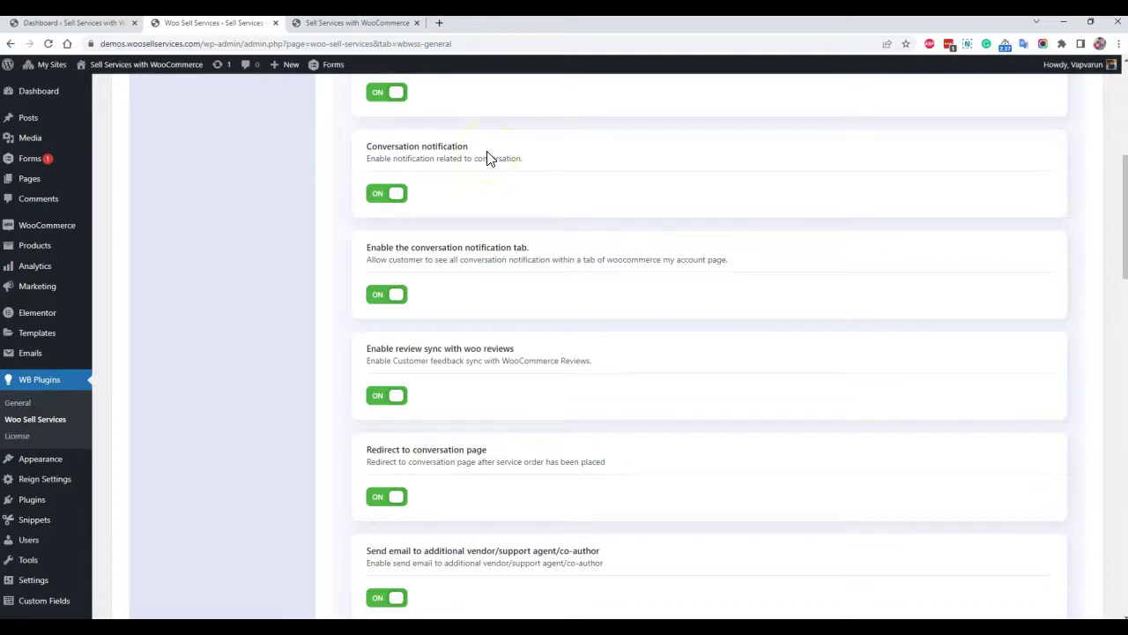
# - Open the site's front end in a new tab and view the New Service v5.0.0+ order details as the service provider
pyautogui.moveTo(104, 64)
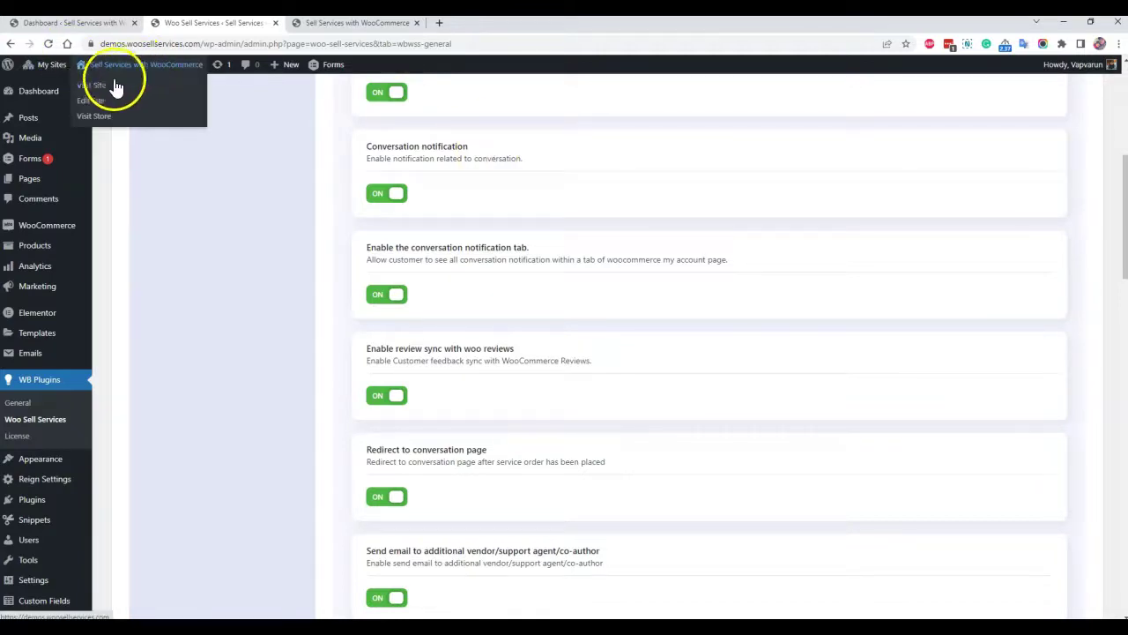
pyautogui.rightClick(121, 85)
pyautogui.click(128, 93)
pyautogui.click(463, 24)
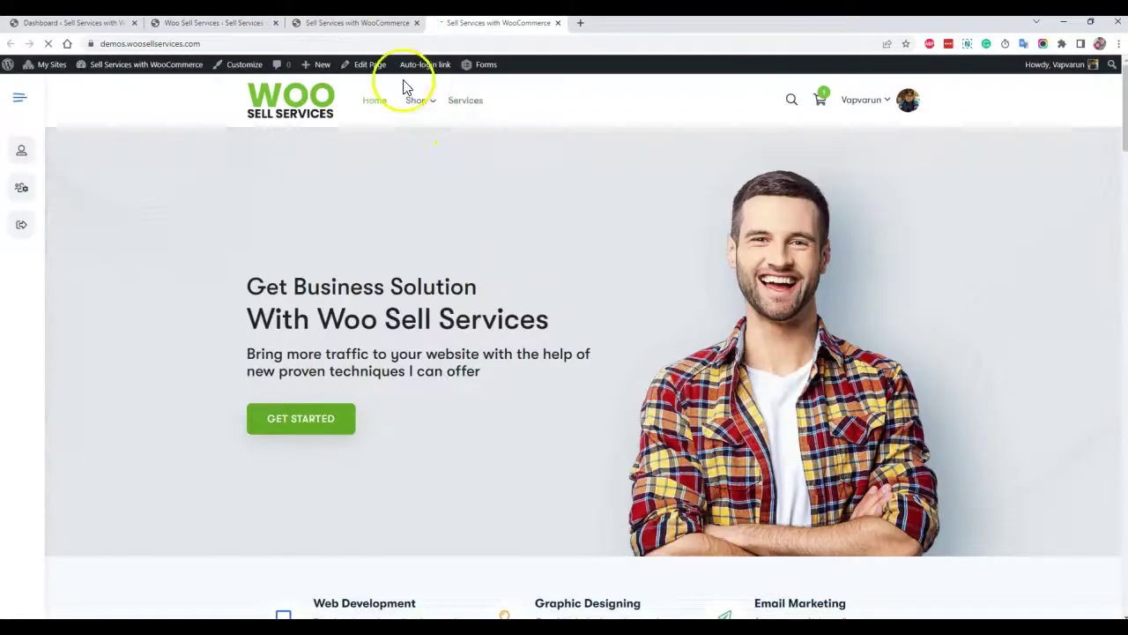
pyautogui.click(464, 100)
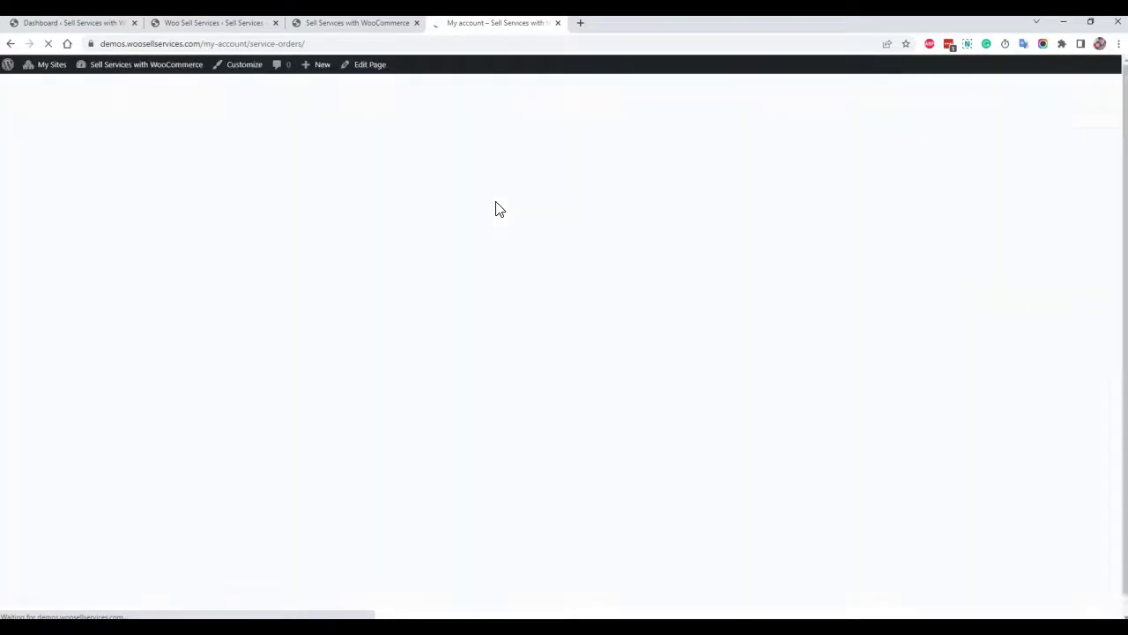
pyautogui.click(314, 313)
pyautogui.click(297, 356)
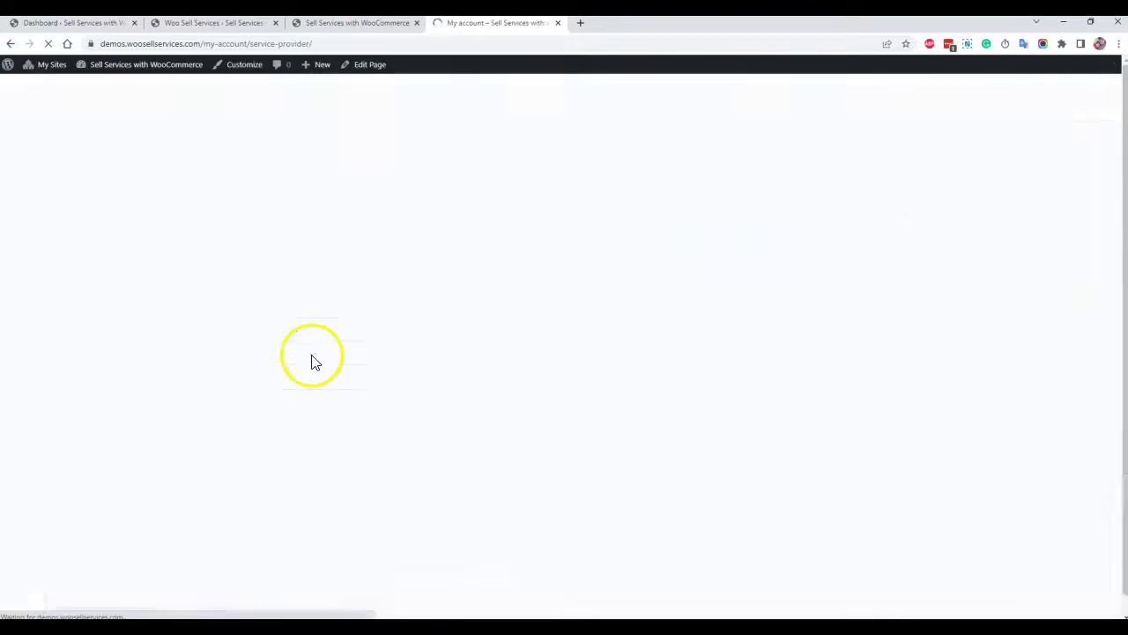
pyautogui.click(885, 308)
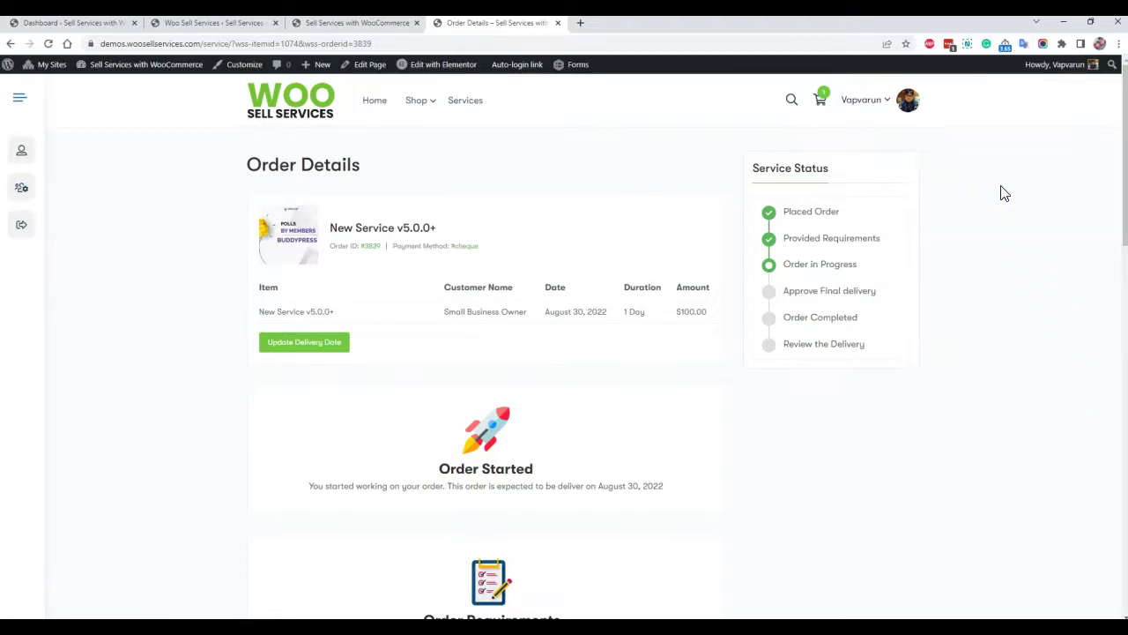
# - Return to the plugin's General settings and review the options from the conversation notification tab through the payment notice
pyautogui.click(345, 26)
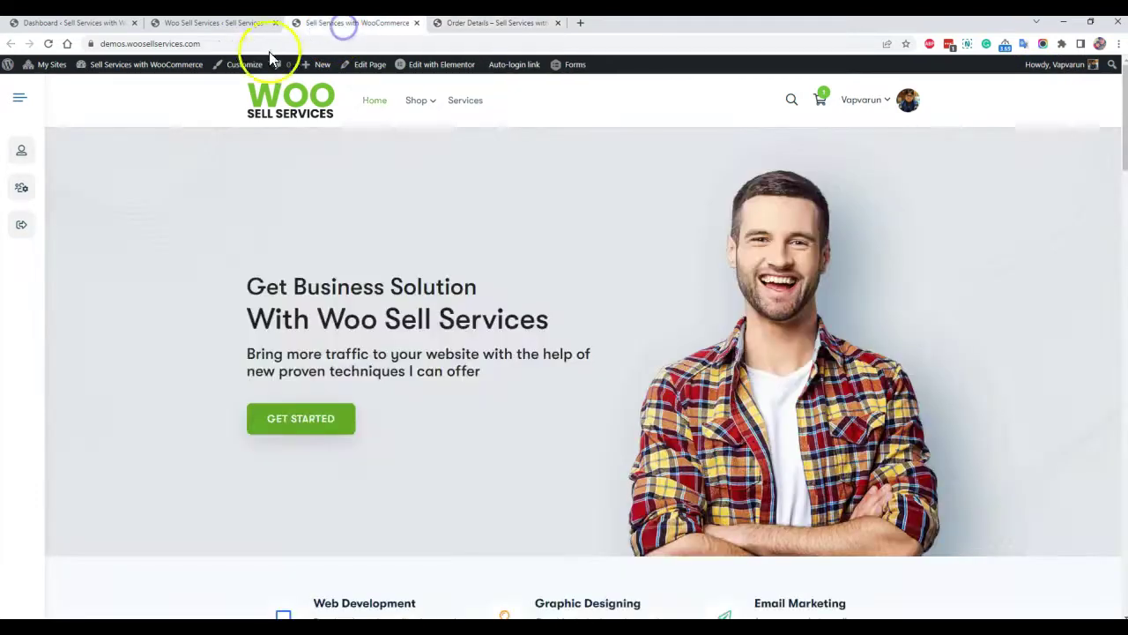
pyautogui.click(215, 27)
pyautogui.scroll(-1, 372, 285)
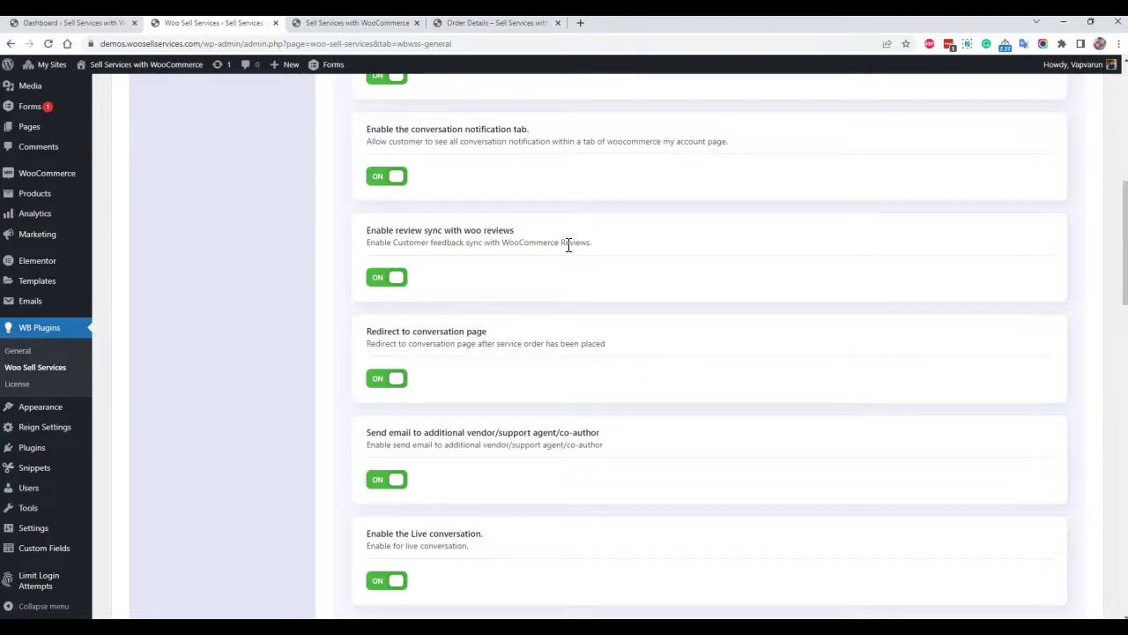
pyautogui.scroll(-2, 568, 246)
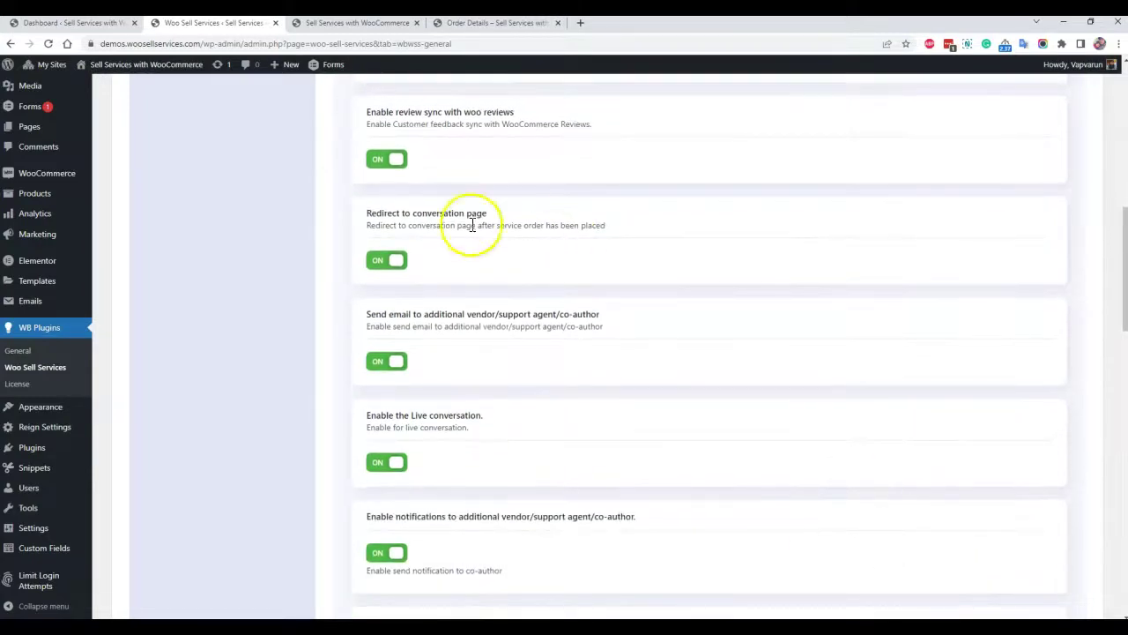
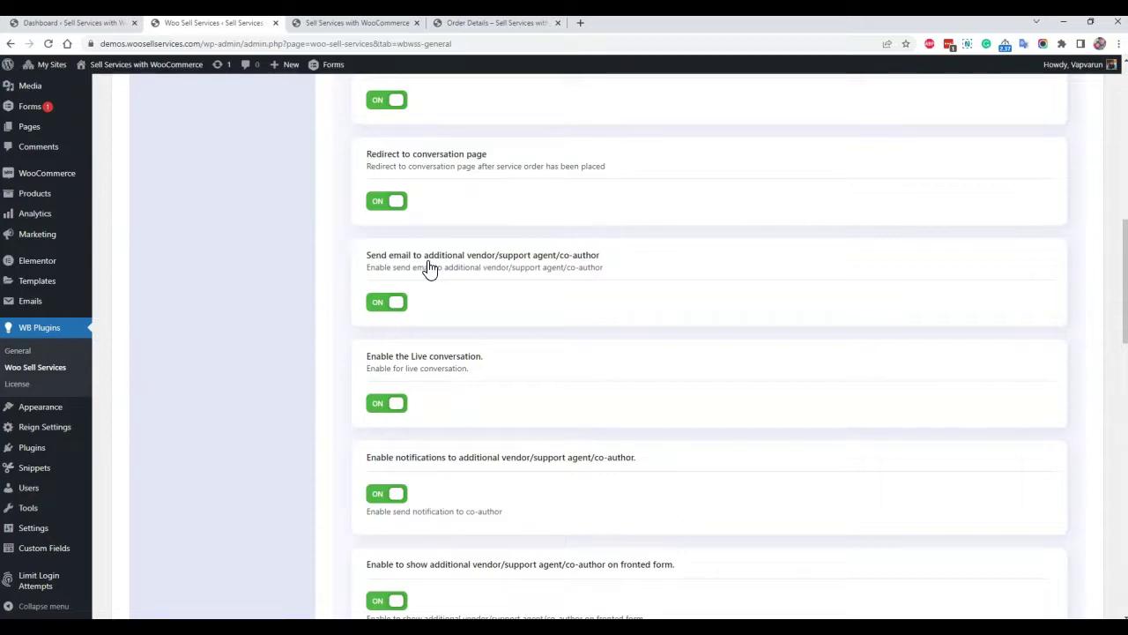
pyautogui.scroll(-2, 428, 269)
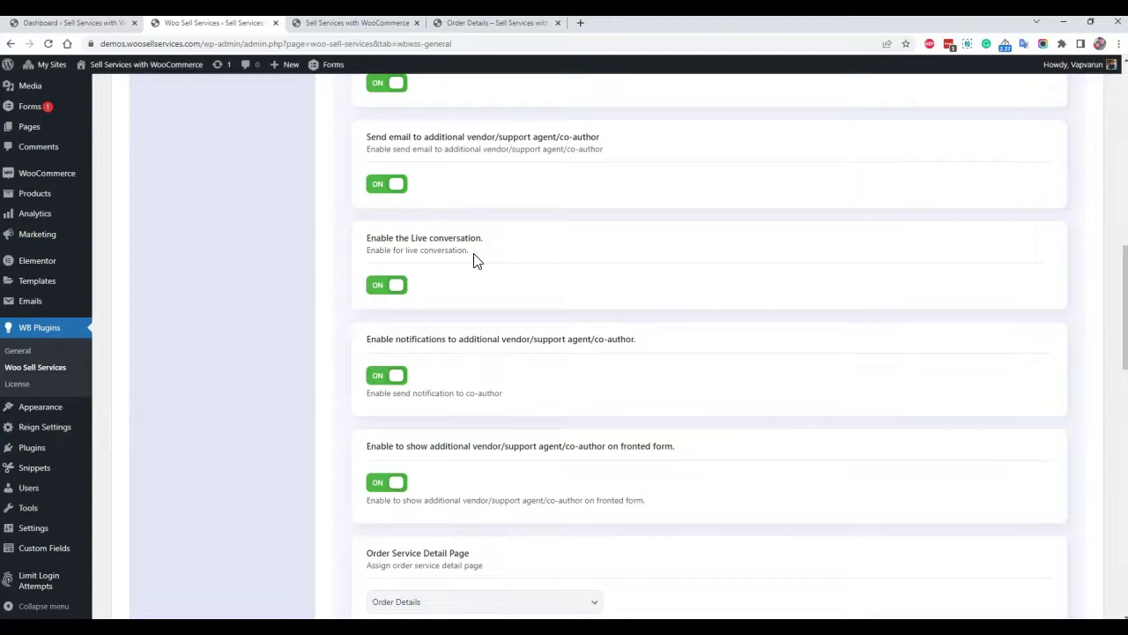
pyautogui.scroll(-2, 475, 259)
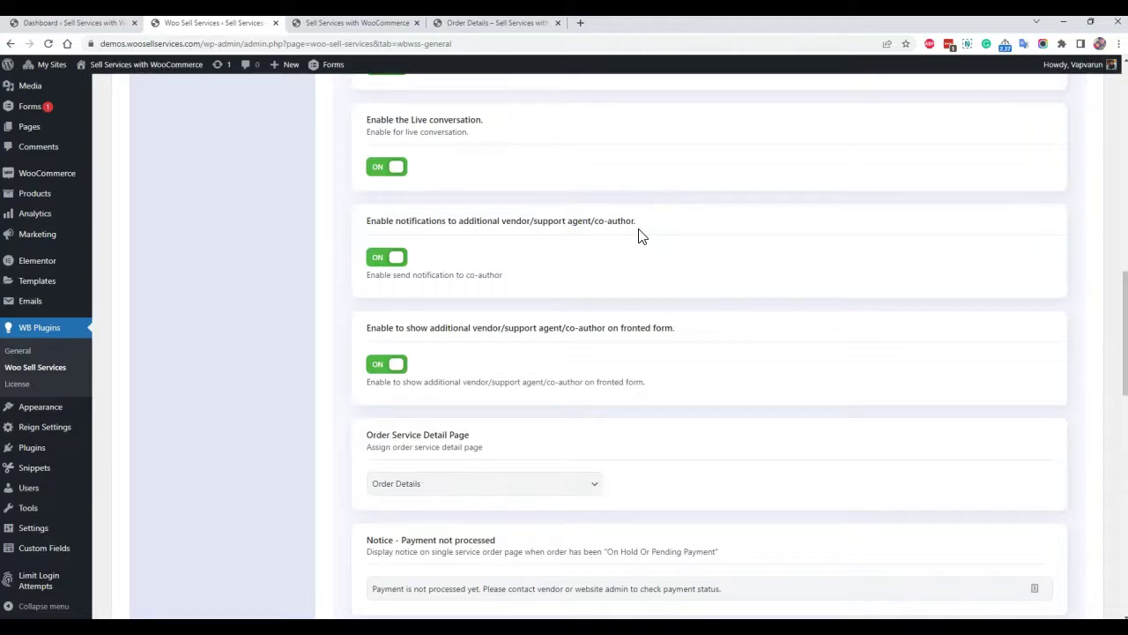
pyautogui.scroll(-1, 643, 262)
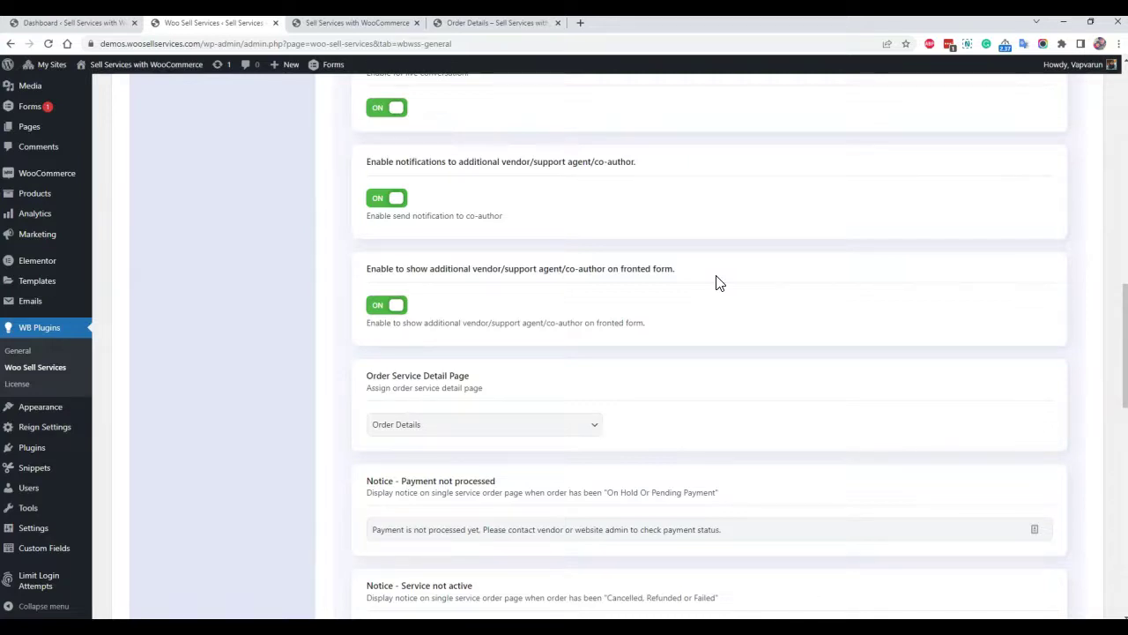
pyautogui.scroll(-3, 559, 340)
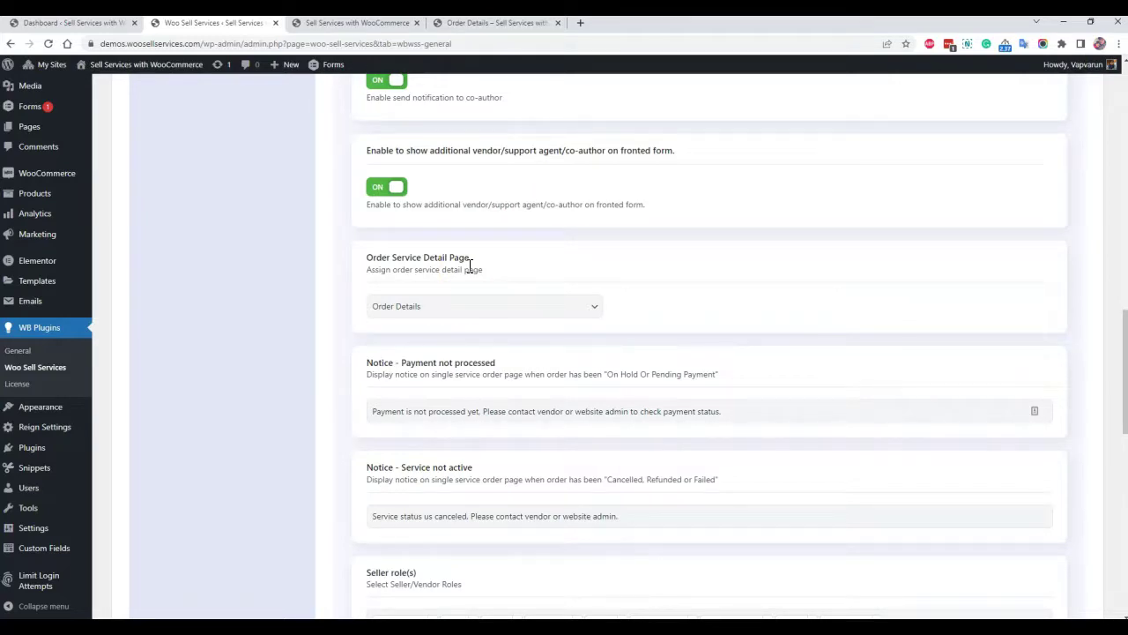
pyautogui.scroll(-3, 728, 373)
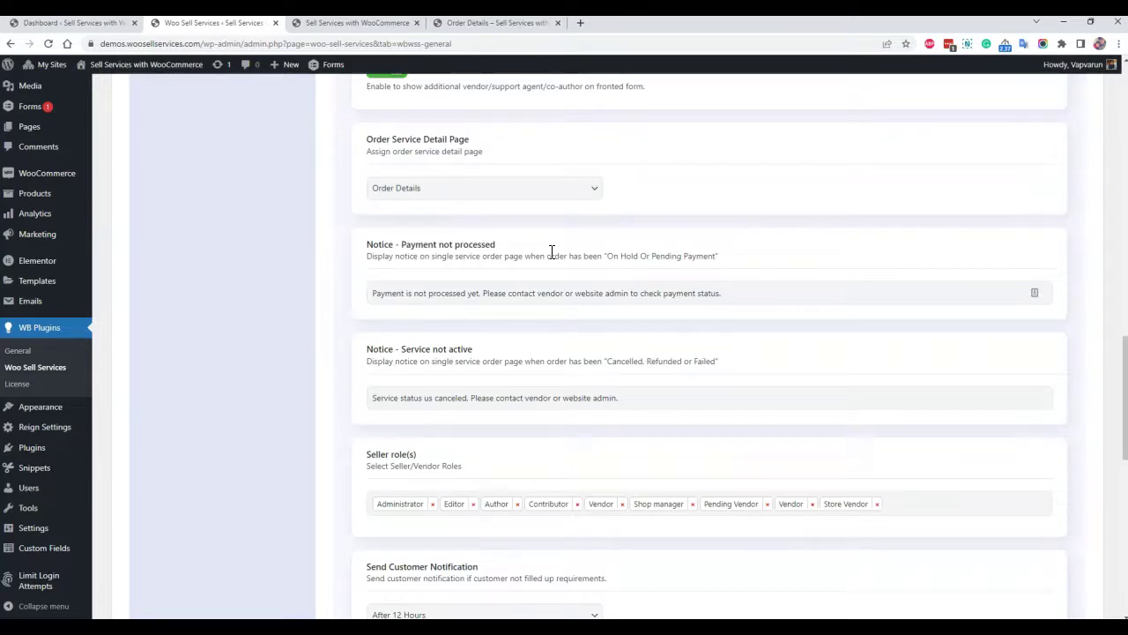
# - Open the code snippets list in a new tab and examine the code of the woocommerce_order_status_changed snippet
pyautogui.moveTo(35, 467)
pyautogui.rightClick(132, 470)
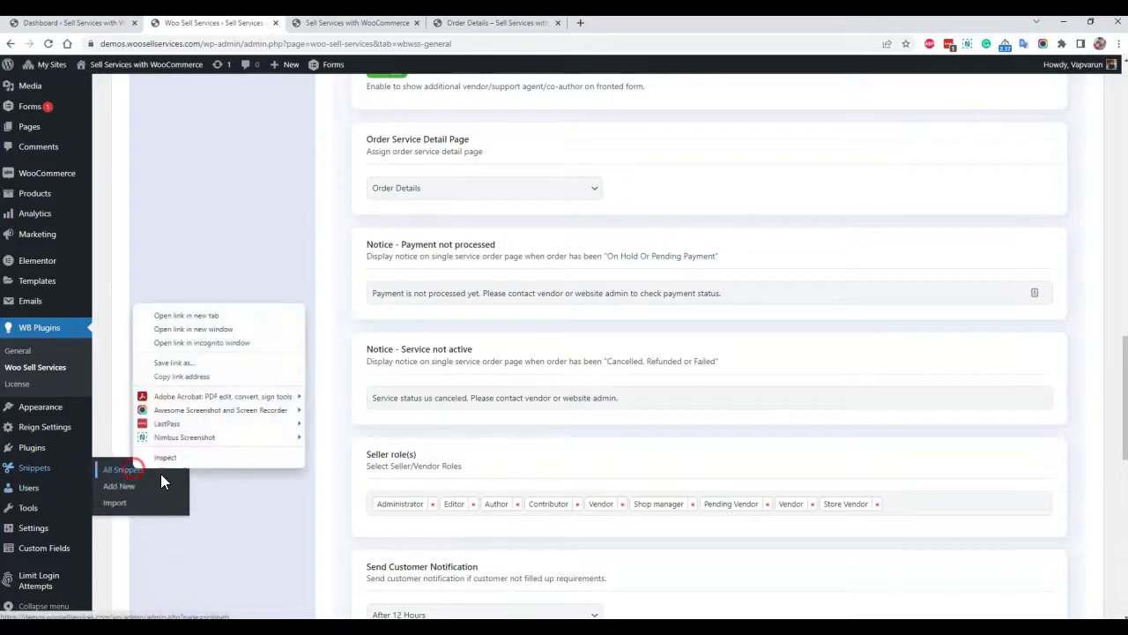
pyautogui.click(205, 315)
pyautogui.click(637, 29)
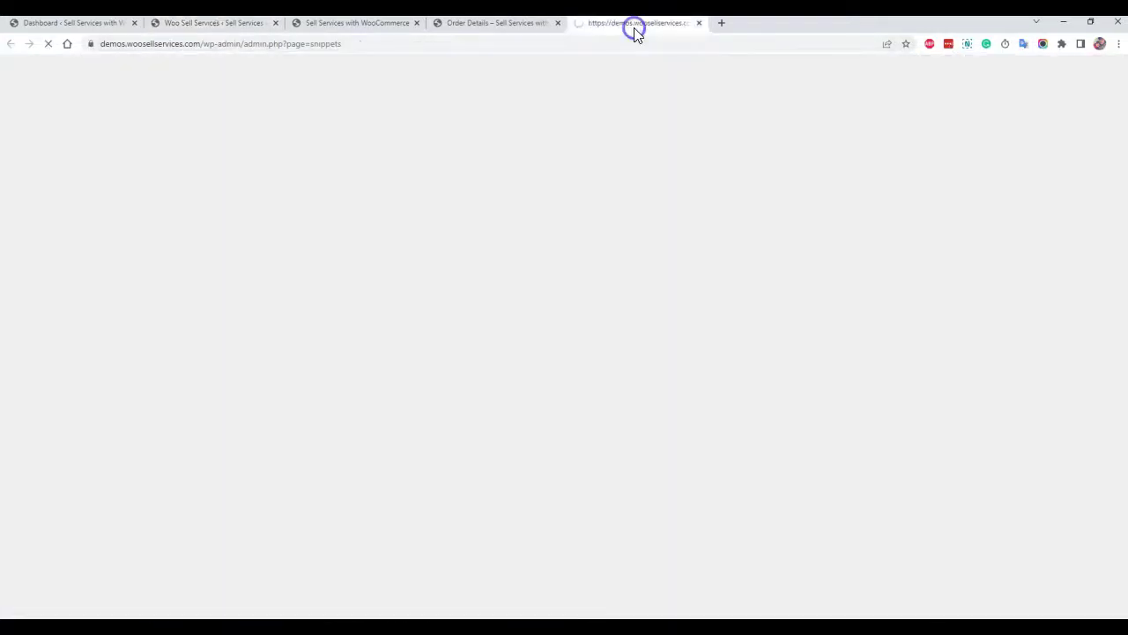
pyautogui.scroll(-1, 365, 291)
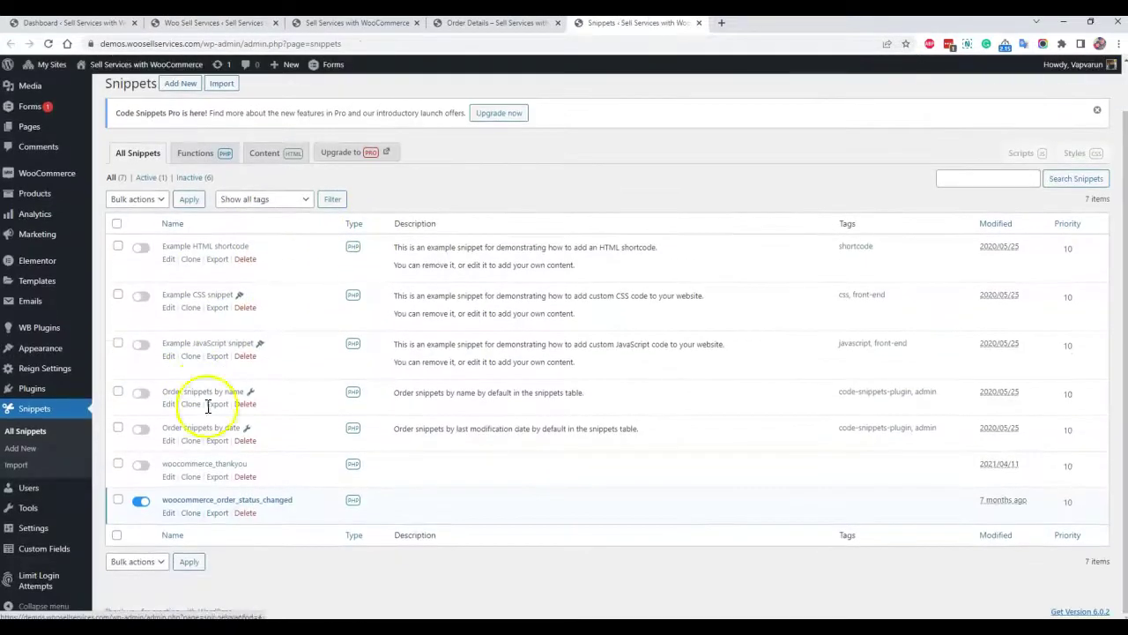
pyautogui.click(168, 513)
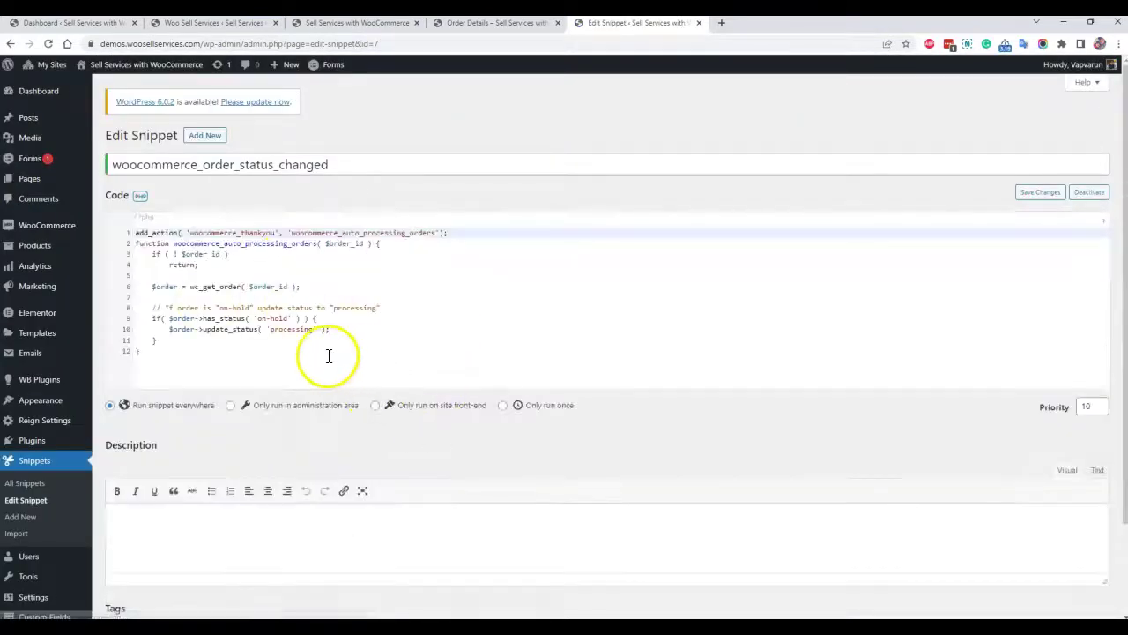
pyautogui.click(328, 355)
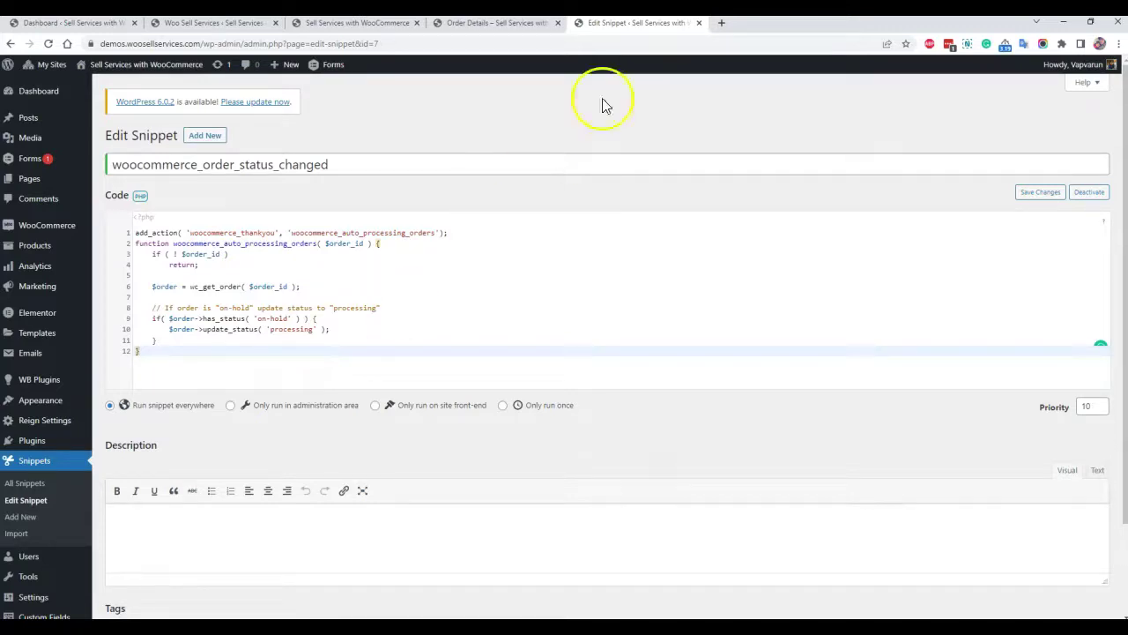
# - Close the snippet tab and examine the "Payment not processed" and "Service not active" notice texts in the plugin's General settings
pyautogui.click(699, 23)
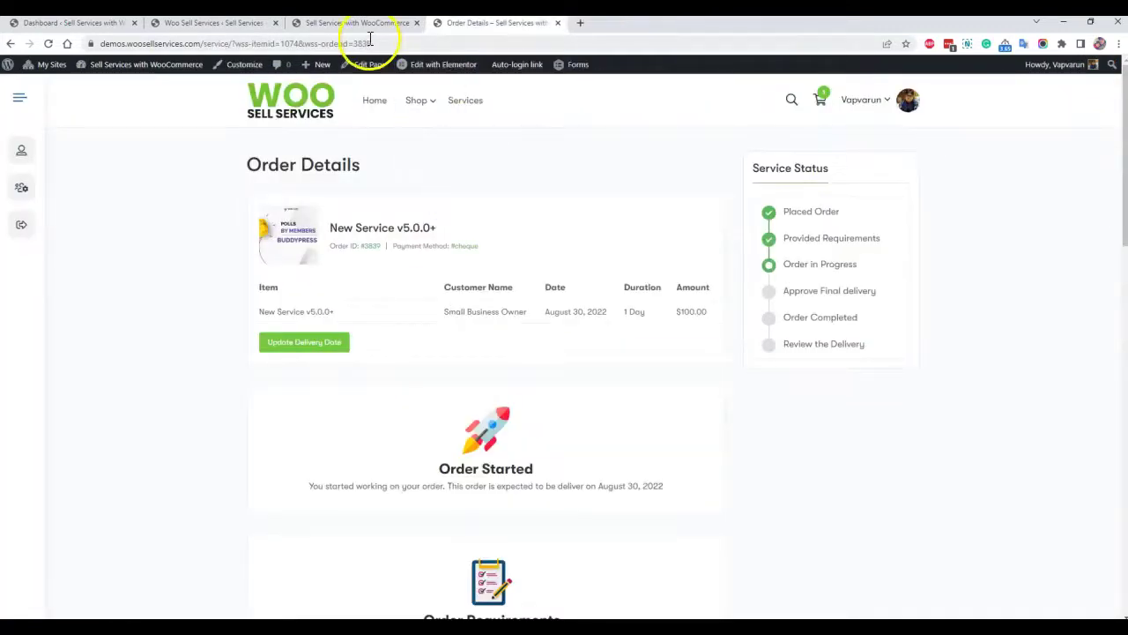
pyautogui.click(328, 24)
pyautogui.click(202, 25)
pyautogui.scroll(-1, 426, 355)
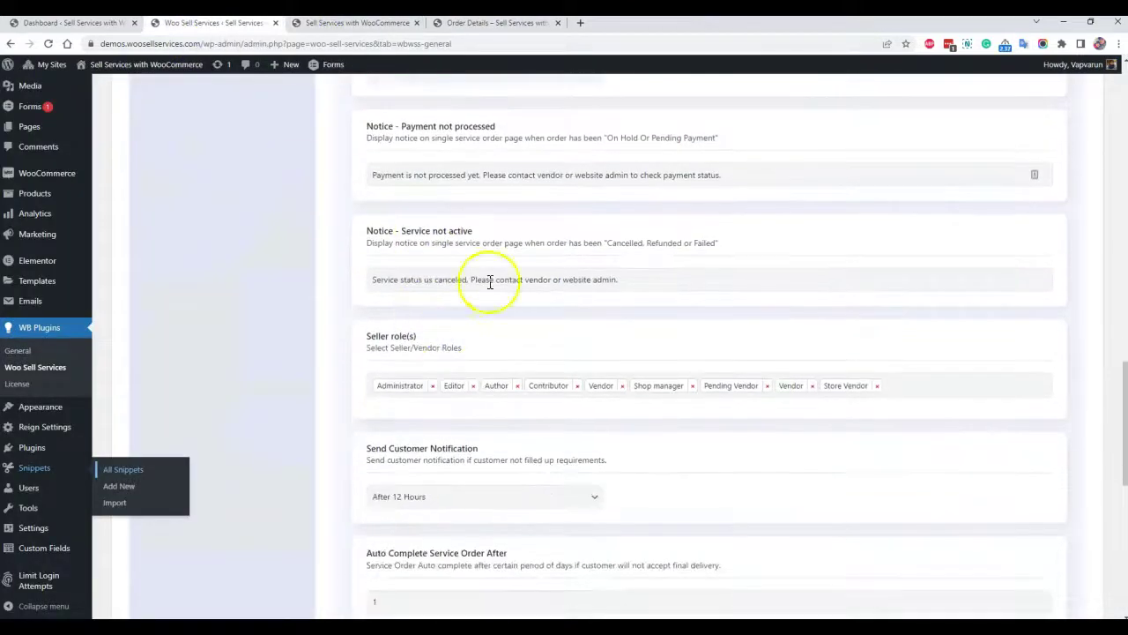
pyautogui.scroll(1, 347, 214)
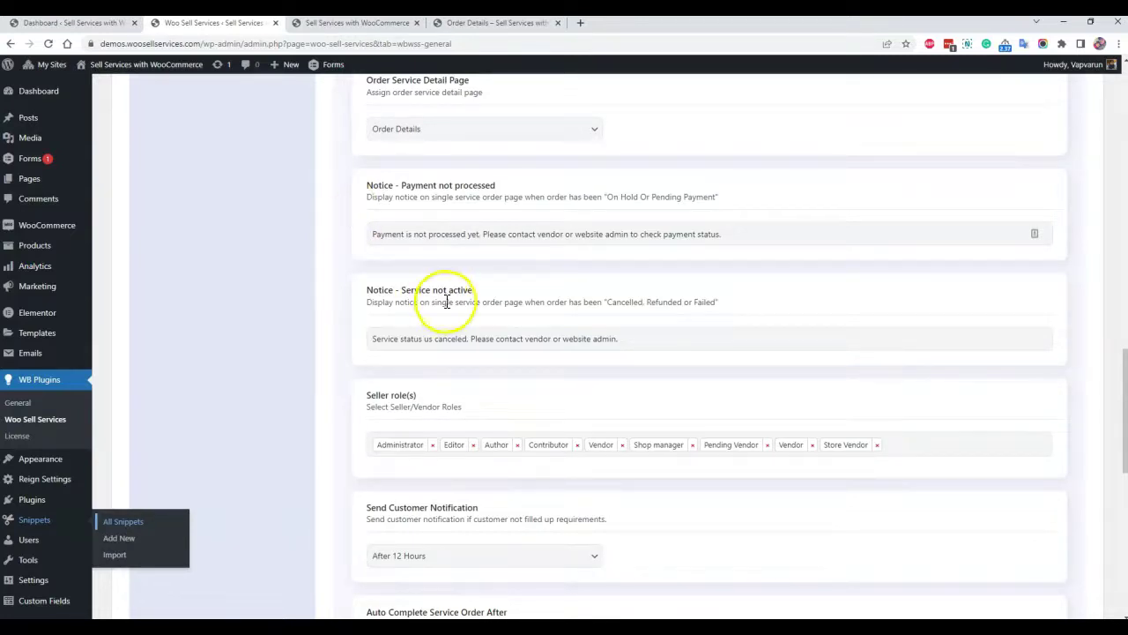
pyautogui.moveTo(748, 233); pyautogui.dragTo(298, 232)
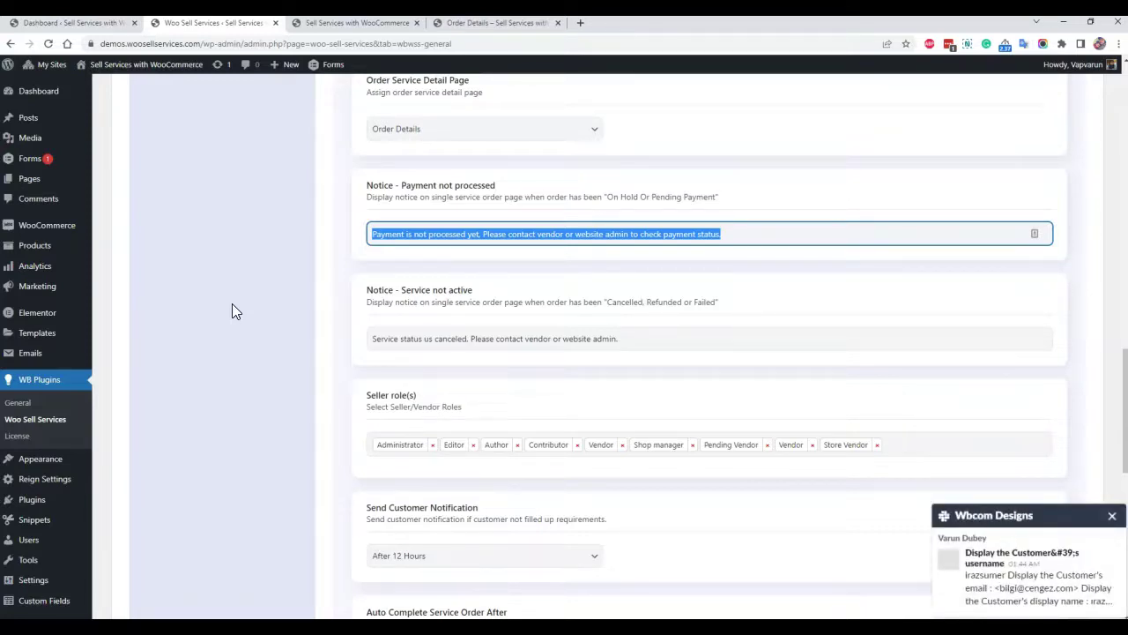
pyautogui.click(624, 212)
pyautogui.scroll(-1, 494, 247)
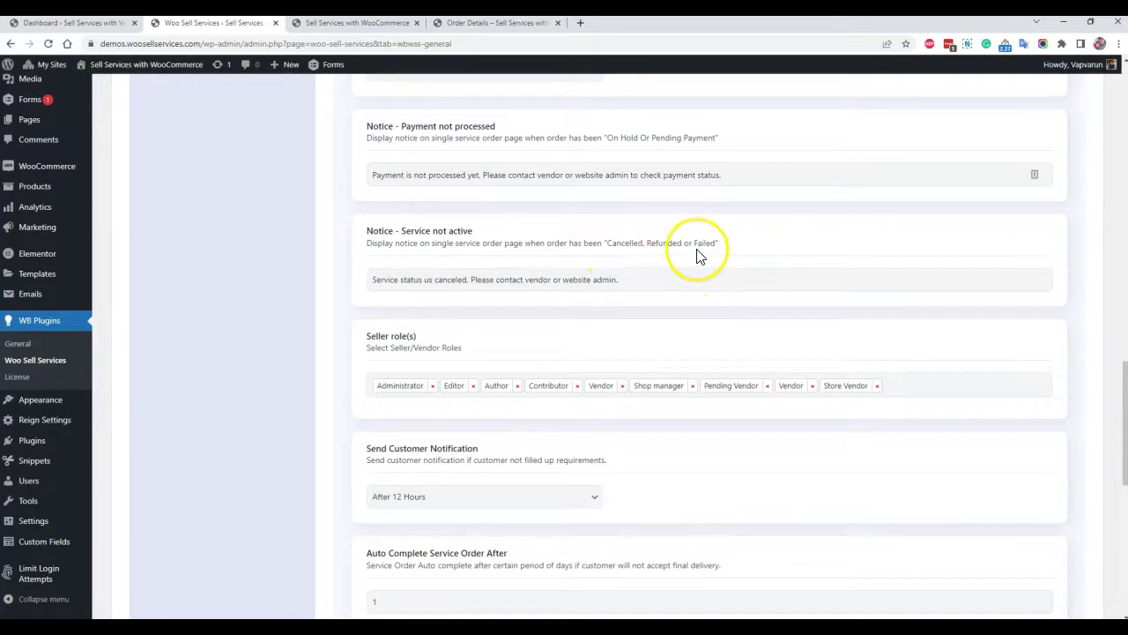
pyautogui.moveTo(619, 281); pyautogui.dragTo(374, 281)
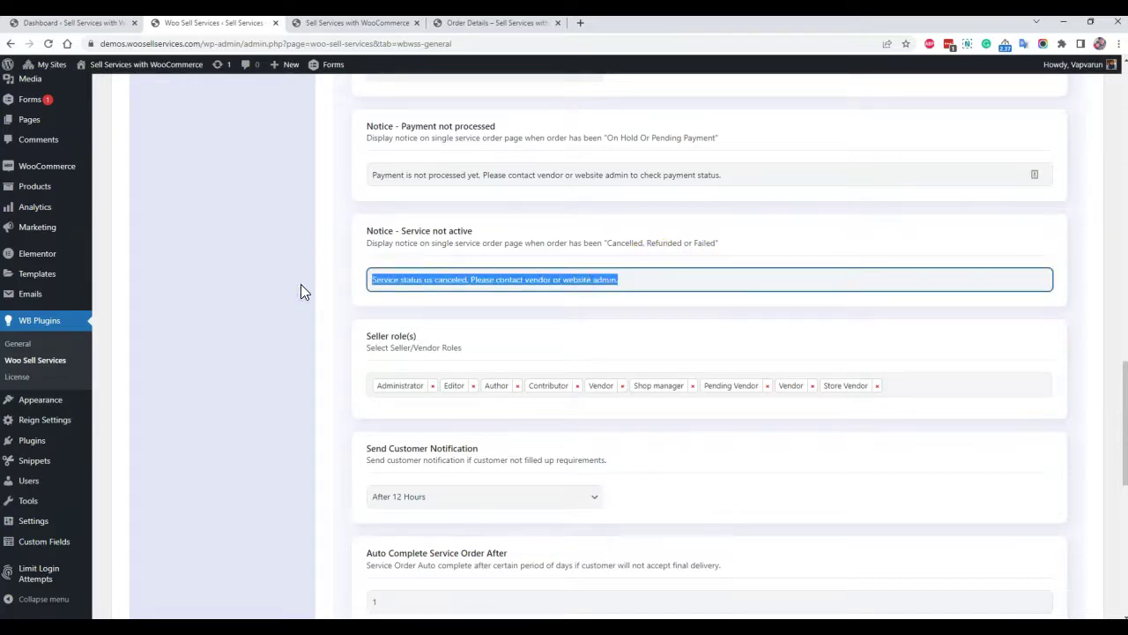
# - Review the seller roles and set Send Customer Notification to After 24 Hours in the General settings
pyautogui.click(301, 284)
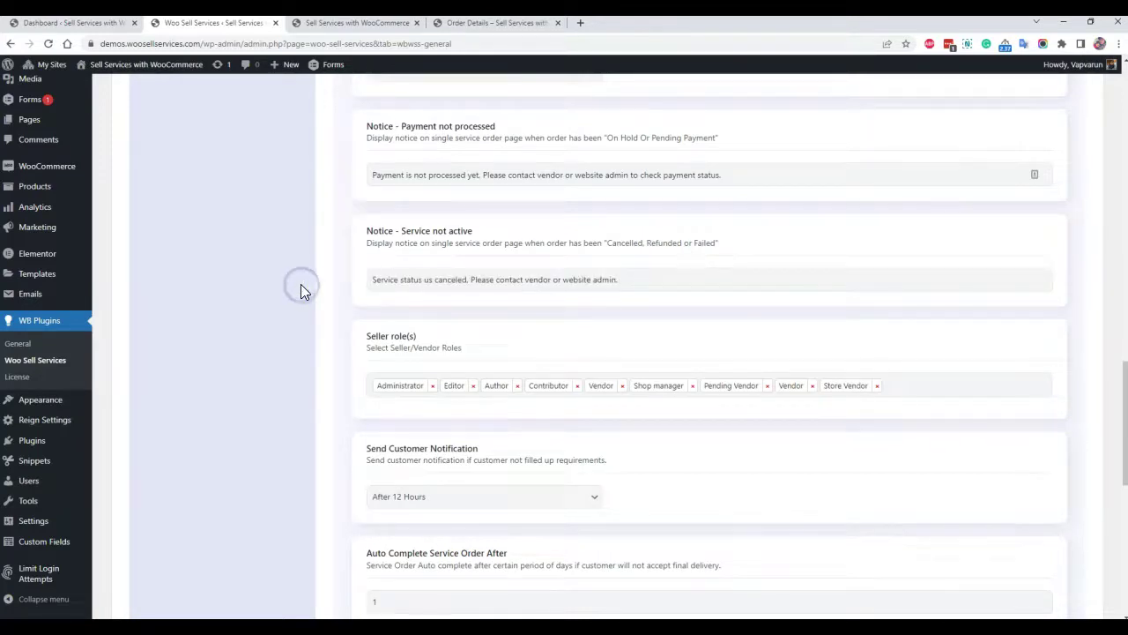
pyautogui.scroll(-2, 301, 284)
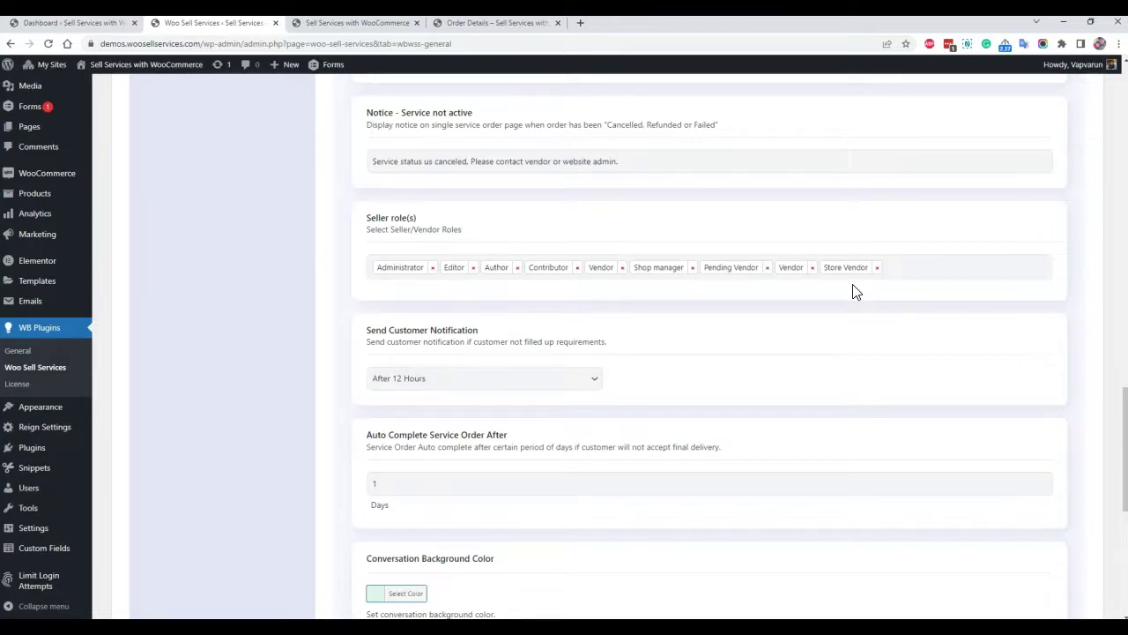
pyautogui.scroll(-3, 270, 367)
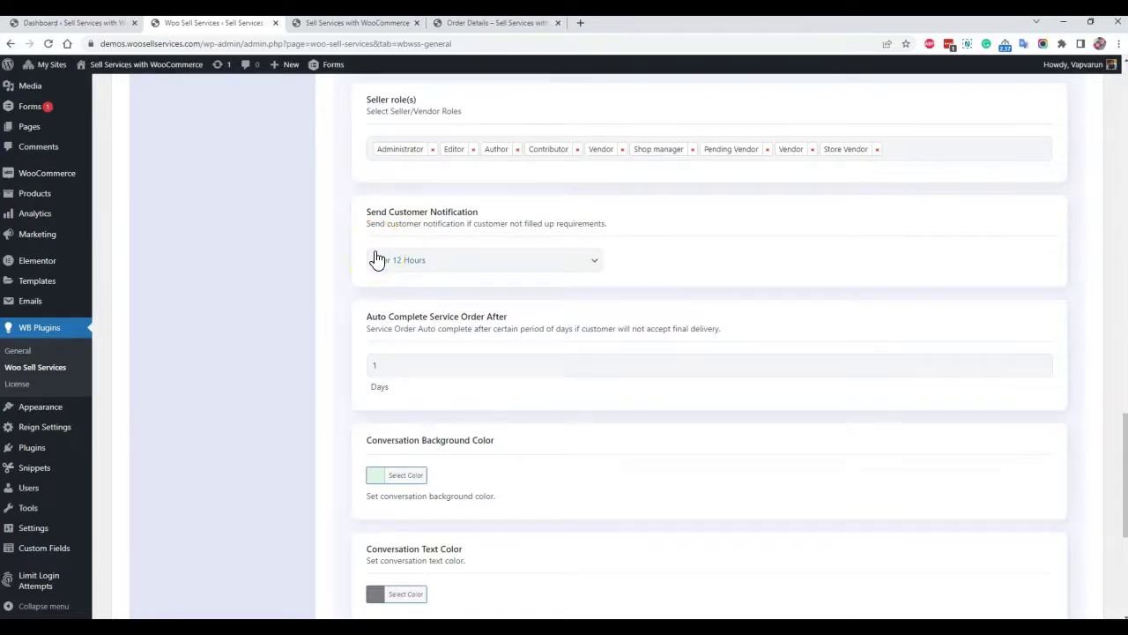
pyautogui.click(419, 259)
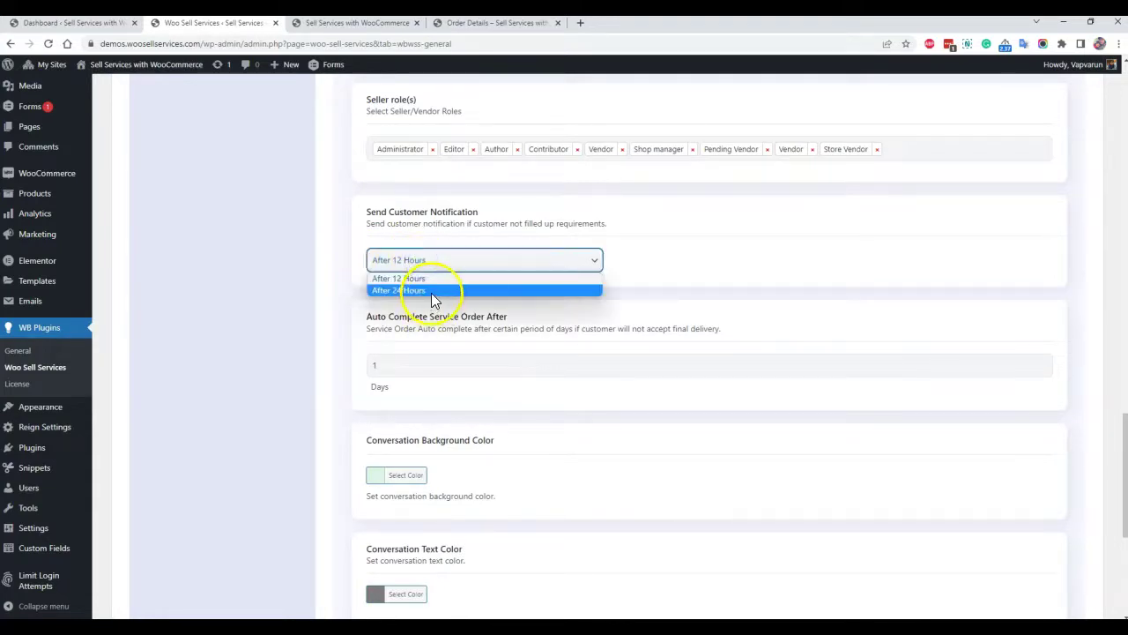
pyautogui.click(431, 293)
pyautogui.click(299, 278)
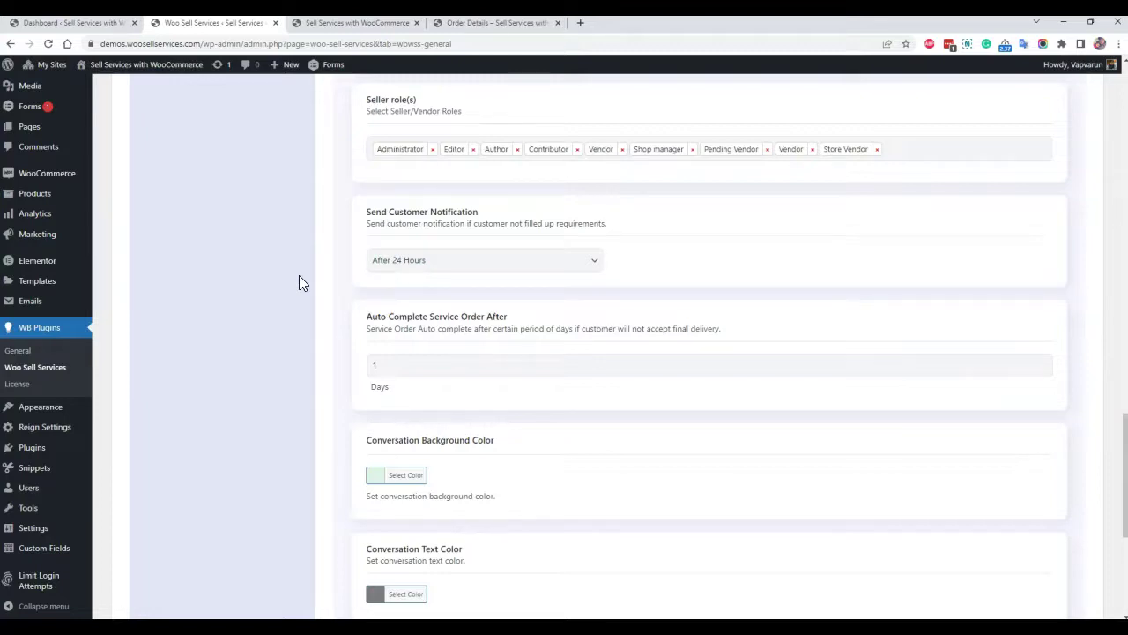
# - Set the Auto Complete Service Order After period to 10 days
pyautogui.scroll(-2, 299, 340)
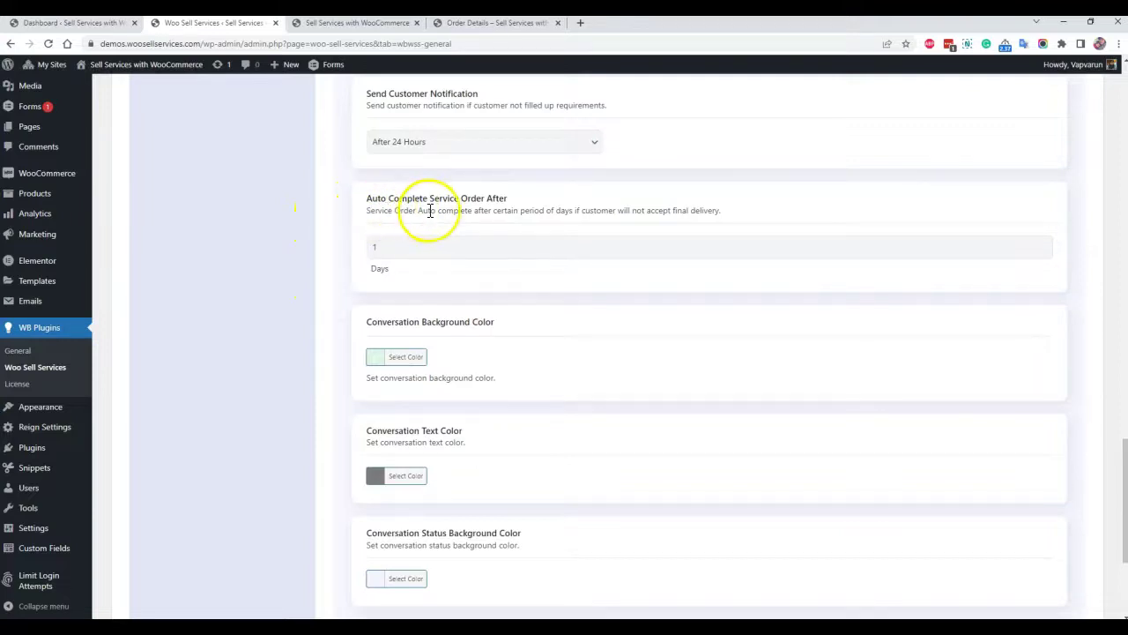
pyautogui.click(423, 245)
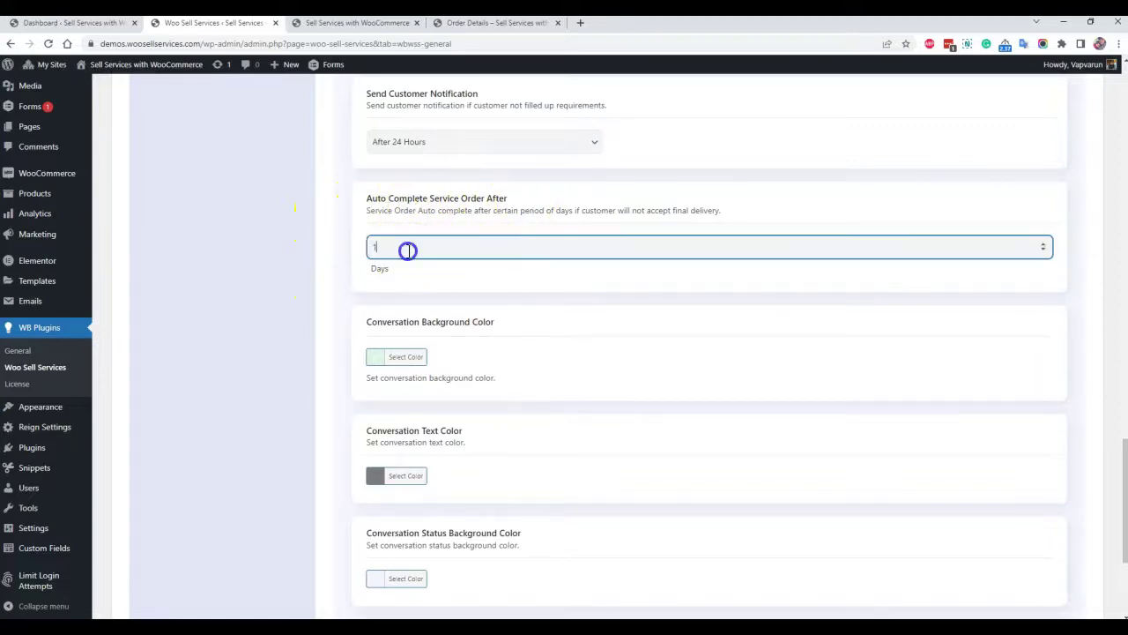
pyautogui.click(276, 252)
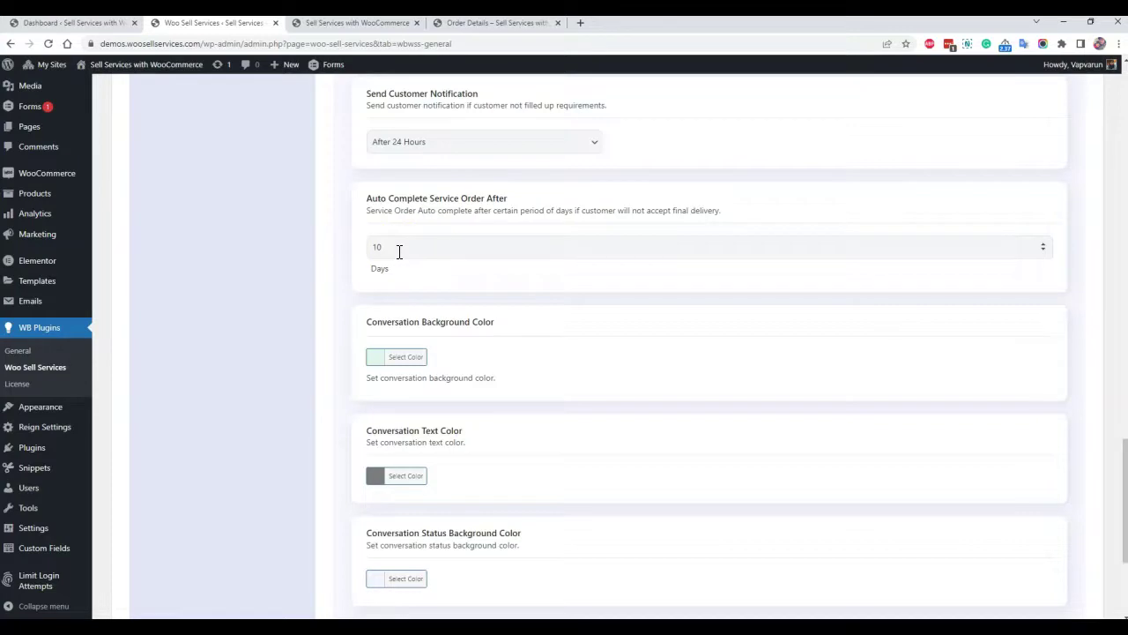
# - Examine the conversation and status color options, and look back over the General settings
pyautogui.scroll(-1, 450, 308)
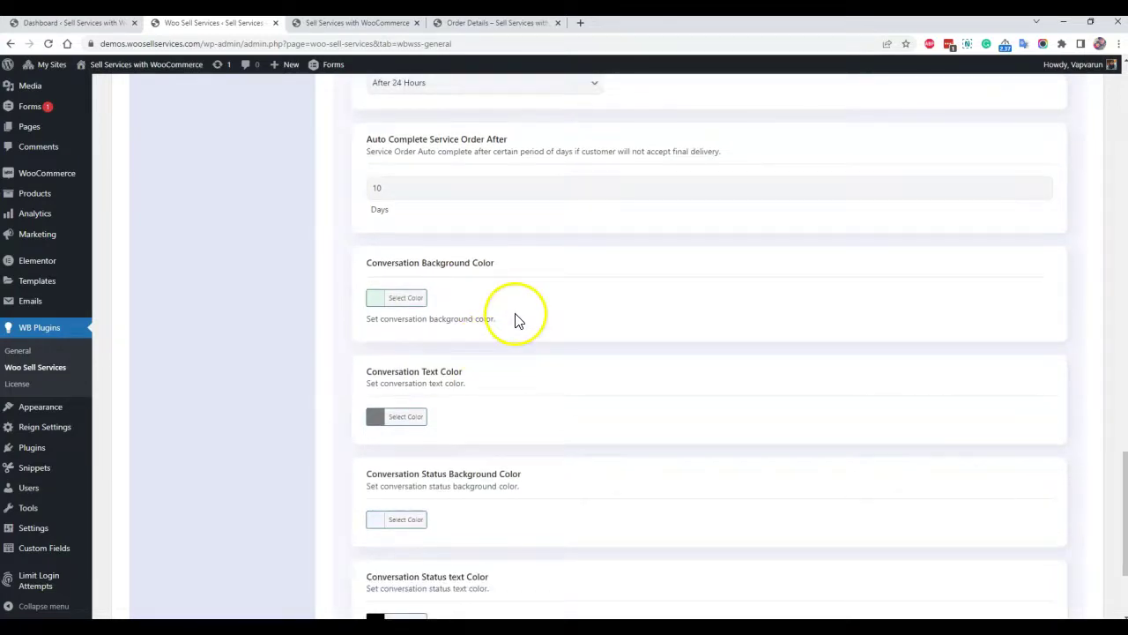
pyautogui.scroll(-2, 493, 317)
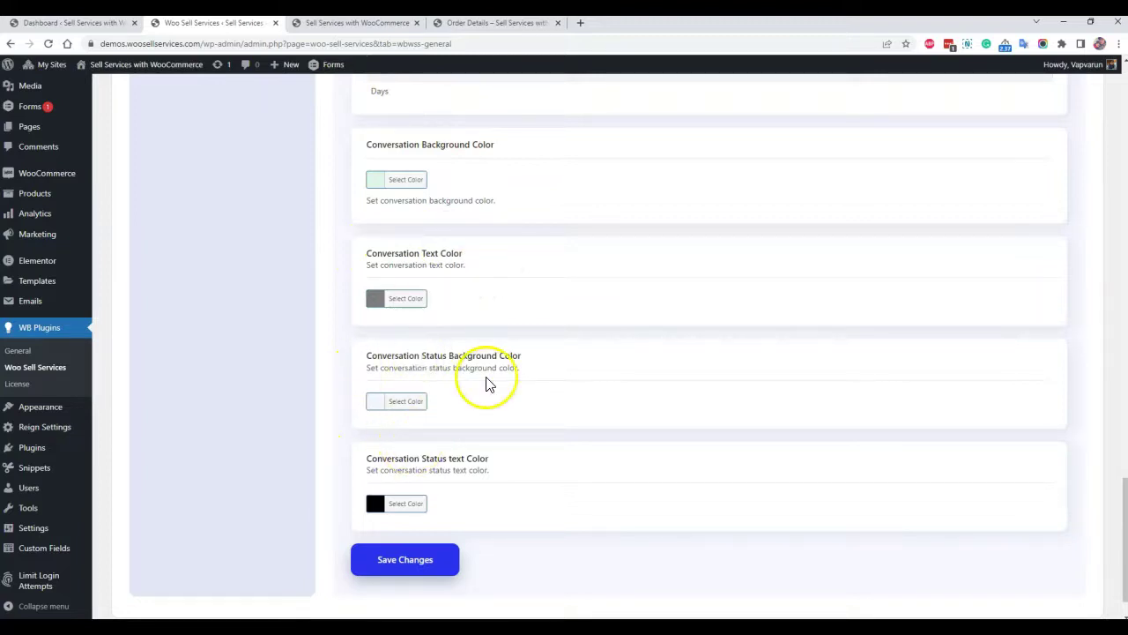
pyautogui.scroll(20, 490, 384)
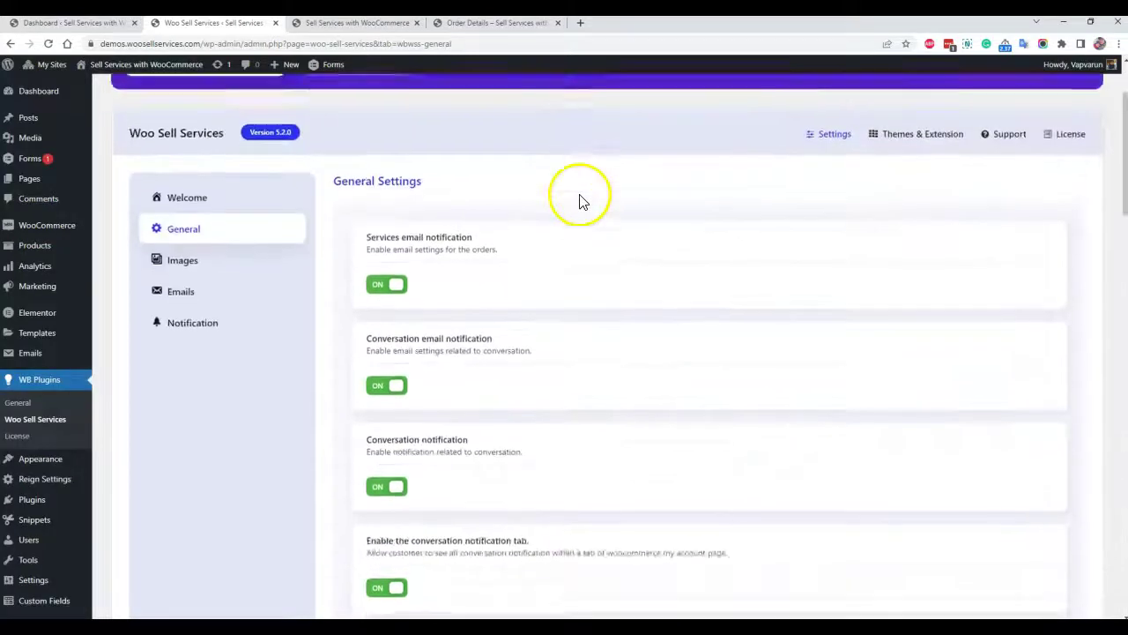
pyautogui.scroll(2, 579, 201)
pyautogui.scroll(-5, 537, 361)
pyautogui.scroll(-6, 504, 388)
pyautogui.scroll(6, 505, 388)
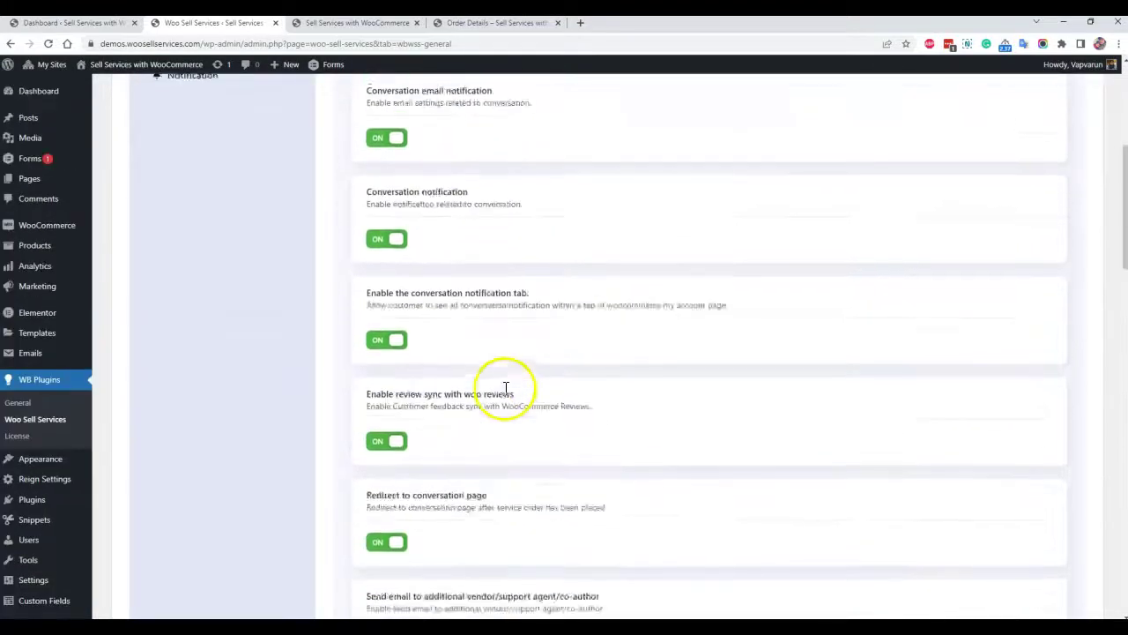
pyautogui.scroll(3, 506, 388)
# - Open the plugin's Images settings and compare them with the section icons on order #3839's details page in the front-end service provider list
pyautogui.click(178, 218)
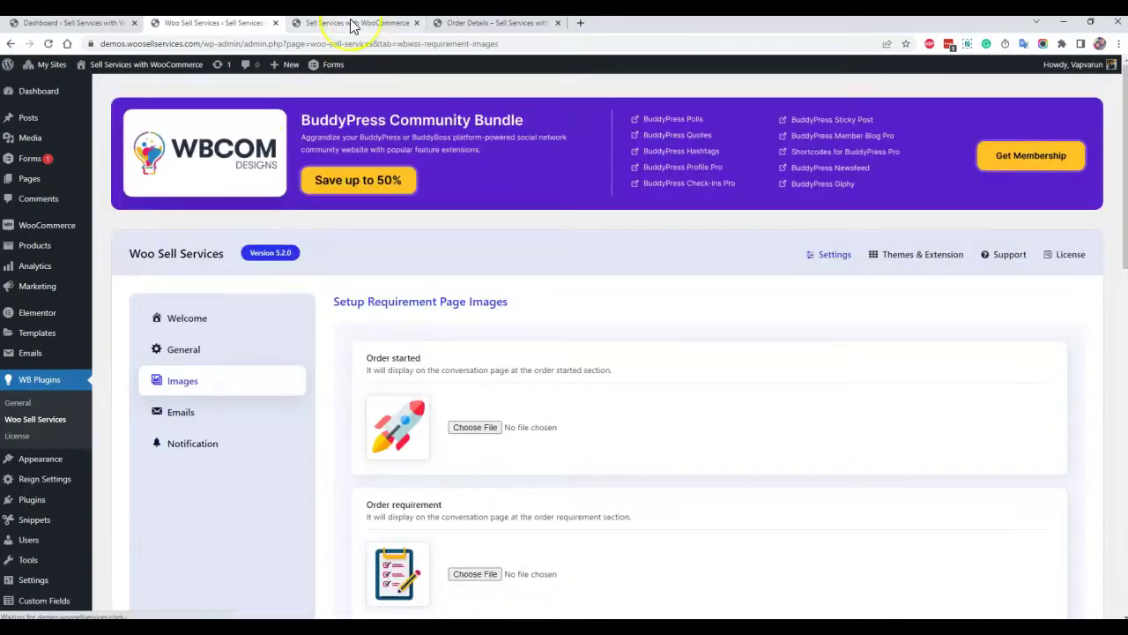
pyautogui.click(351, 26)
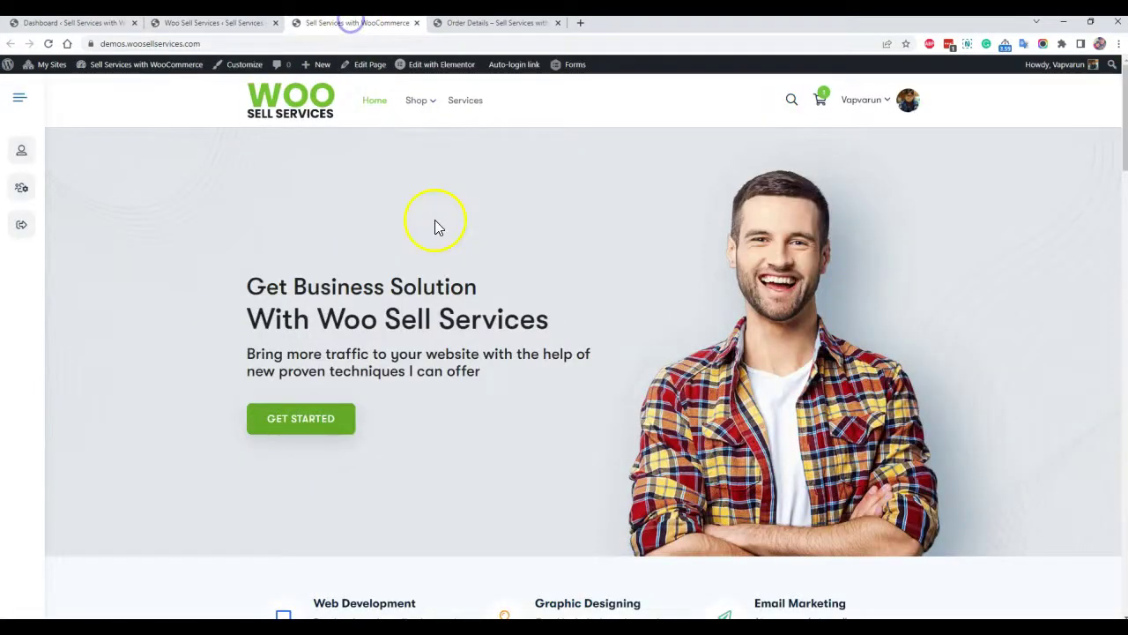
pyautogui.click(468, 104)
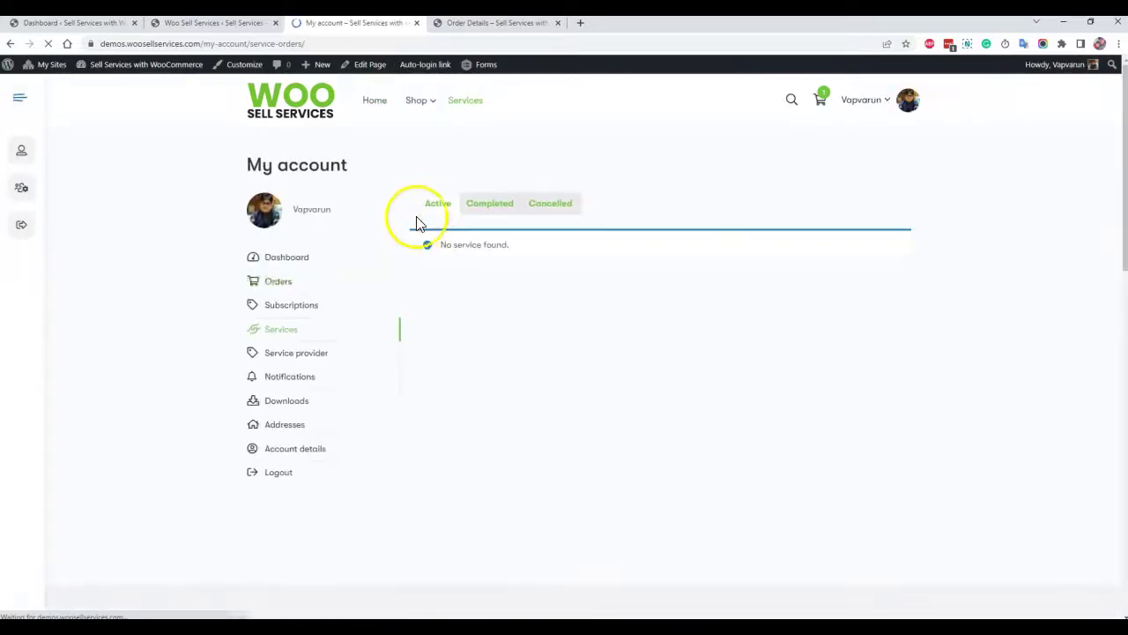
pyautogui.click(277, 353)
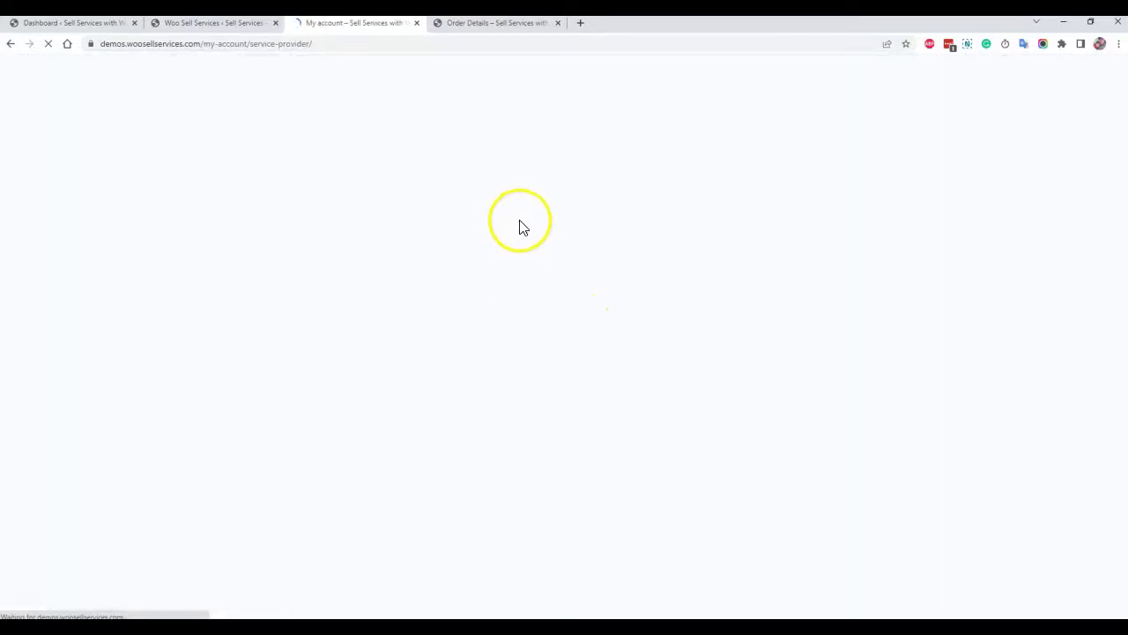
pyautogui.click(886, 304)
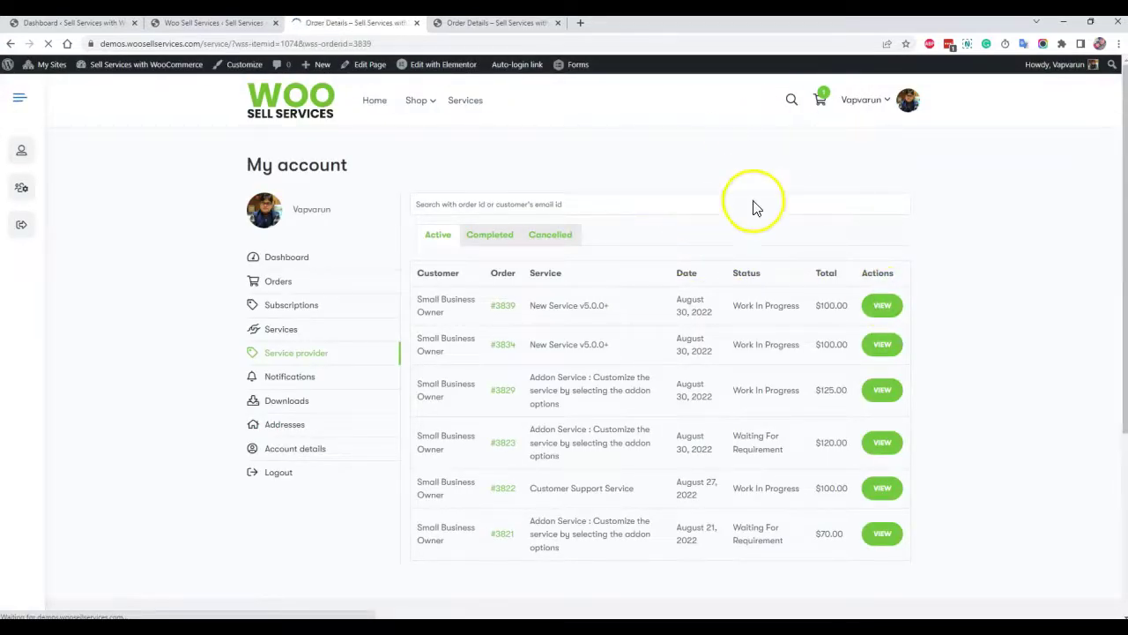
pyautogui.scroll(-2, 511, 357)
pyautogui.scroll(-3, 539, 322)
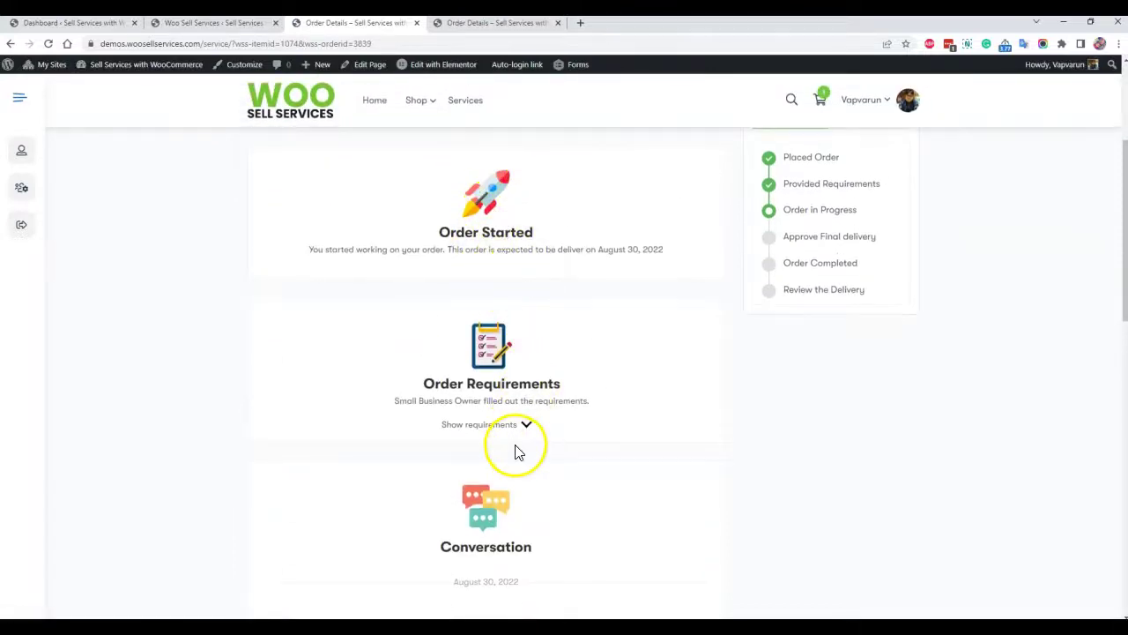
pyautogui.scroll(-3, 529, 428)
pyautogui.scroll(2, 473, 189)
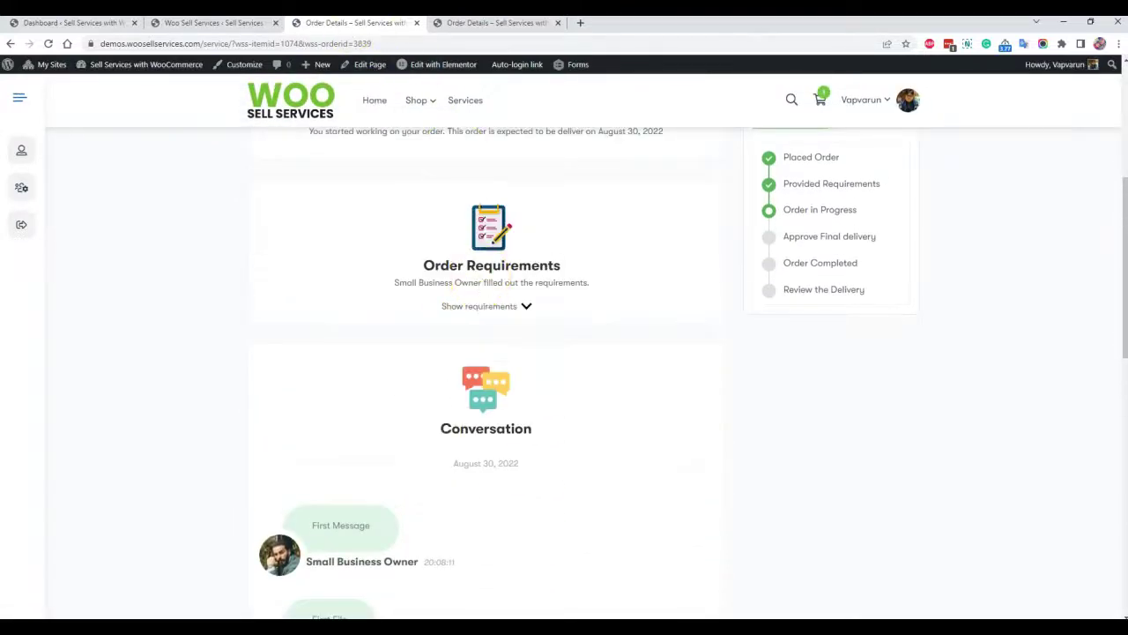
# - Return to the plugin's Images settings and review all requirement page images through Order completed
pyautogui.click(212, 22)
pyautogui.scroll(-6, 523, 361)
pyautogui.scroll(-3, 527, 414)
pyautogui.scroll(-2, 546, 502)
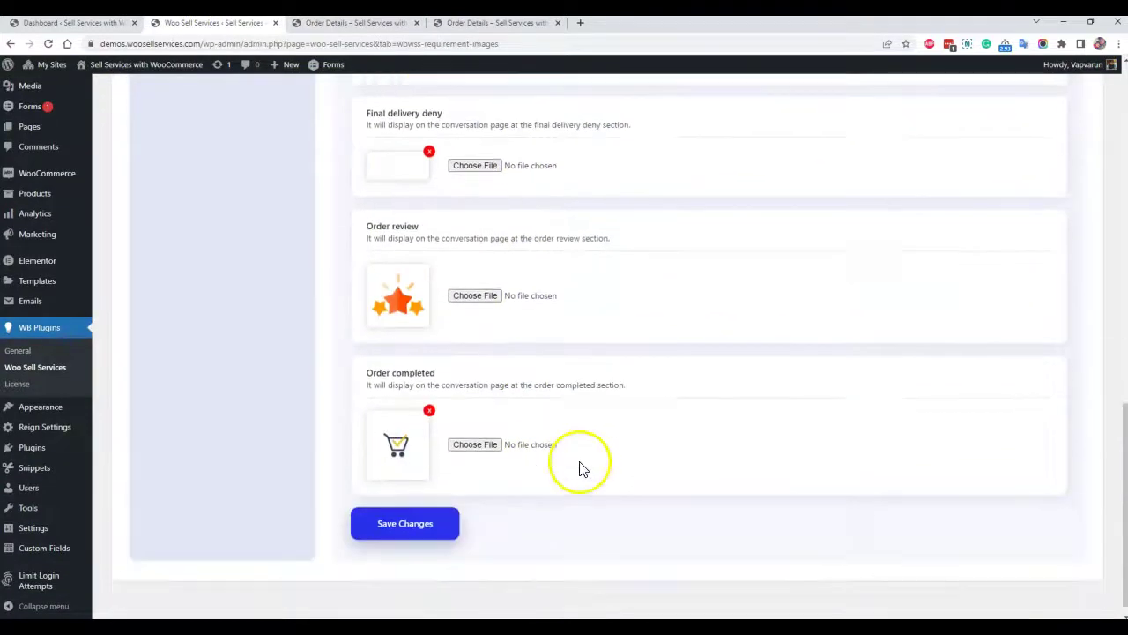
pyautogui.scroll(10, 579, 467)
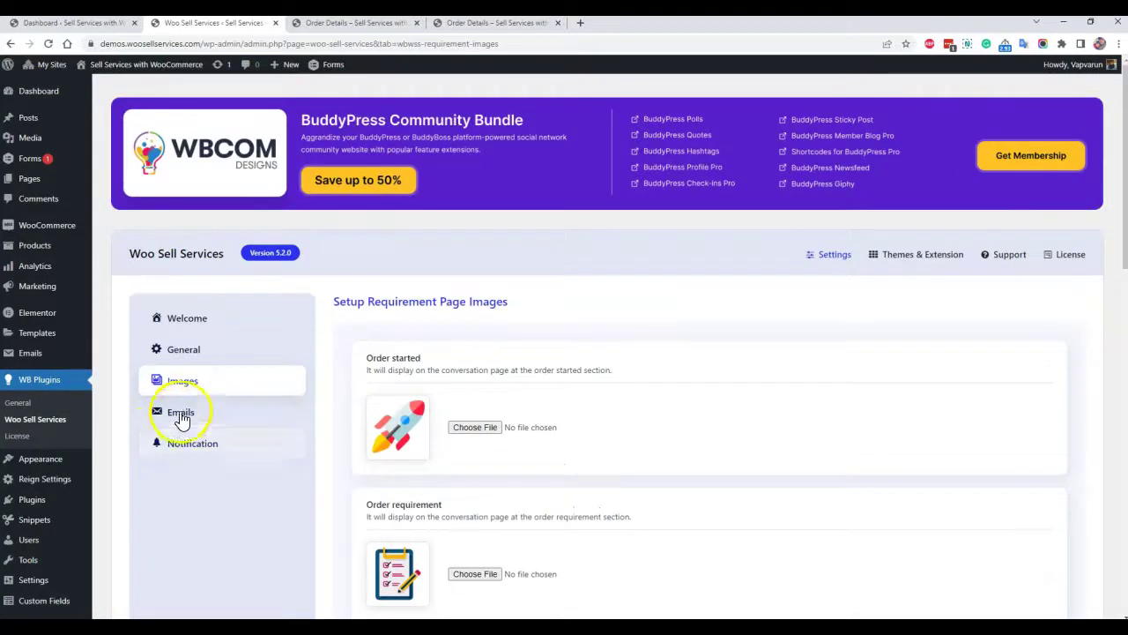
# - Open the WooCommerce email settings, check the Submit requirement email's configuration, and review the sender and template options
pyautogui.click(181, 415)
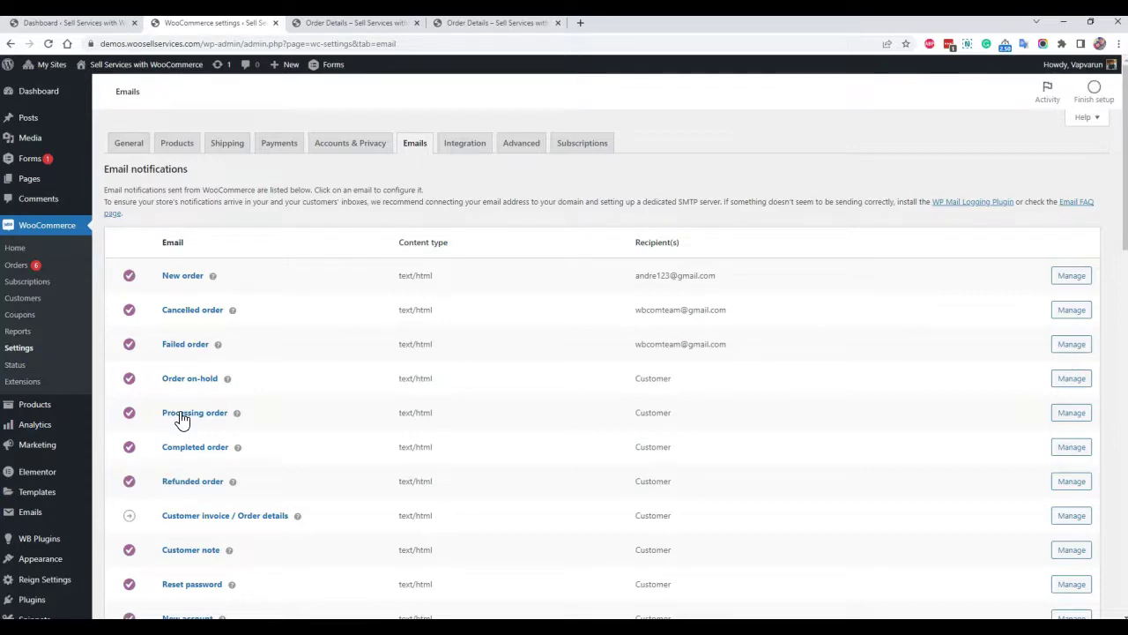
pyautogui.scroll(-9, 367, 456)
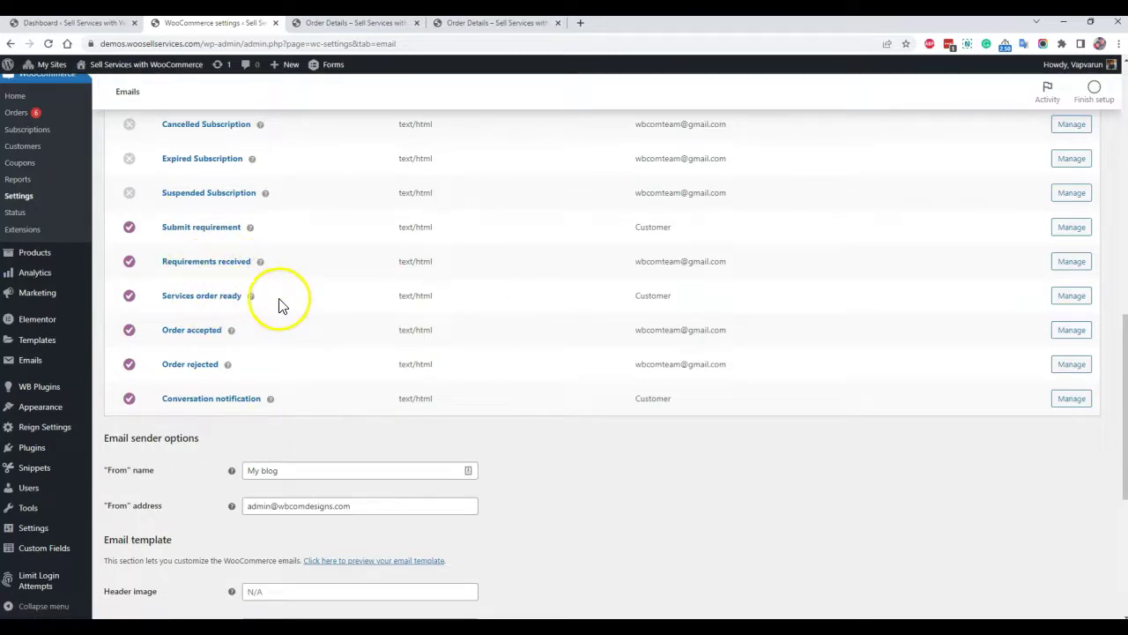
pyautogui.click(1074, 231)
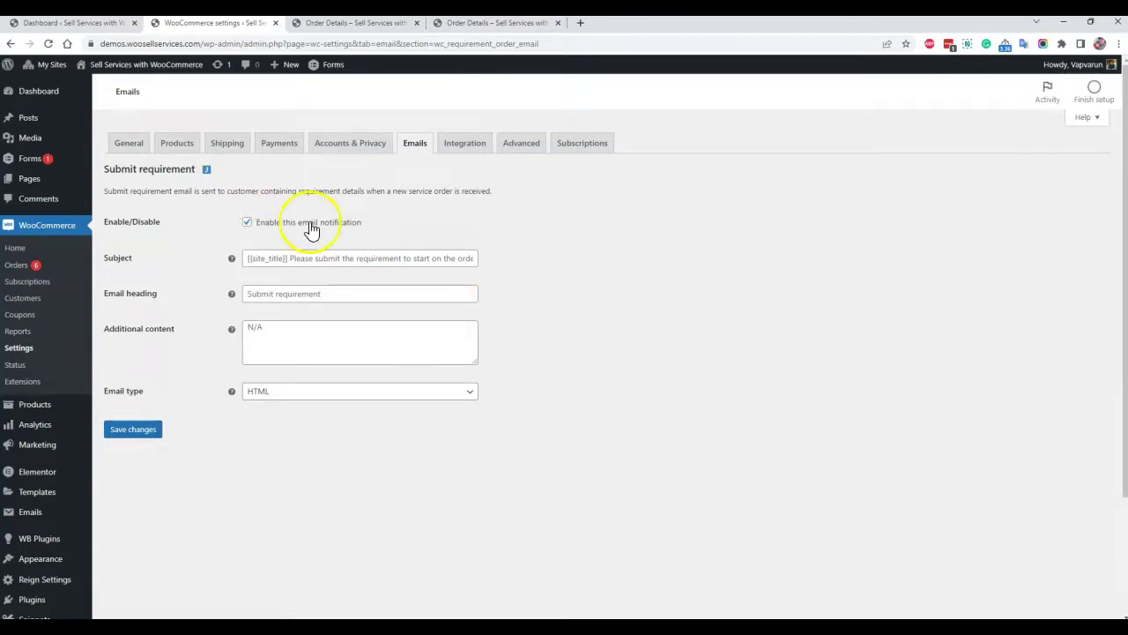
pyautogui.click(10, 43)
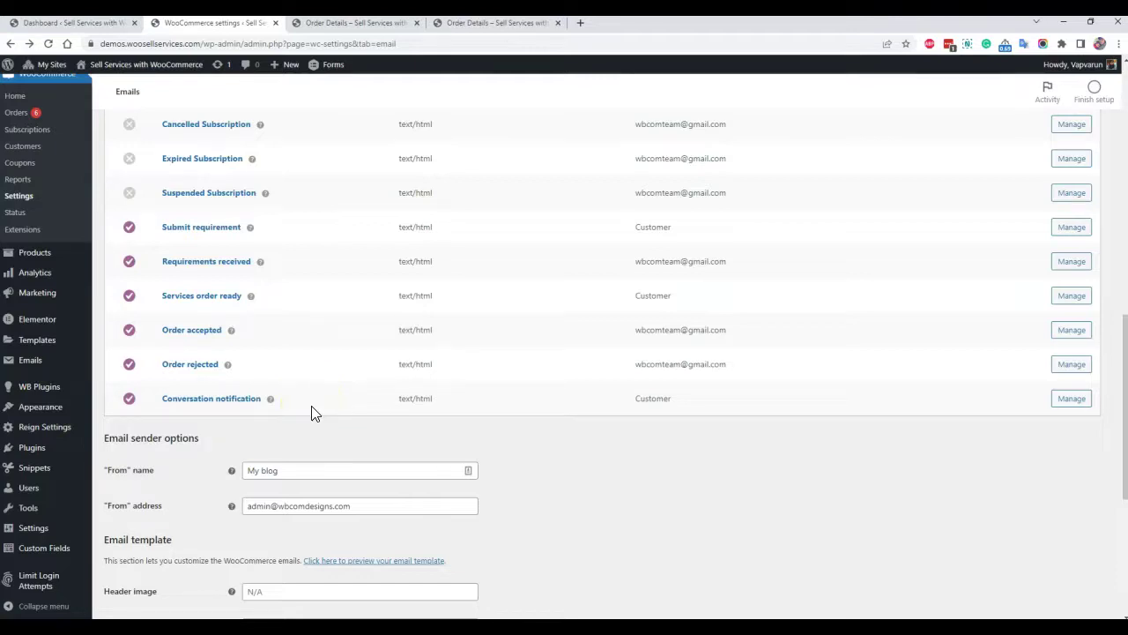
pyautogui.scroll(-4, 326, 405)
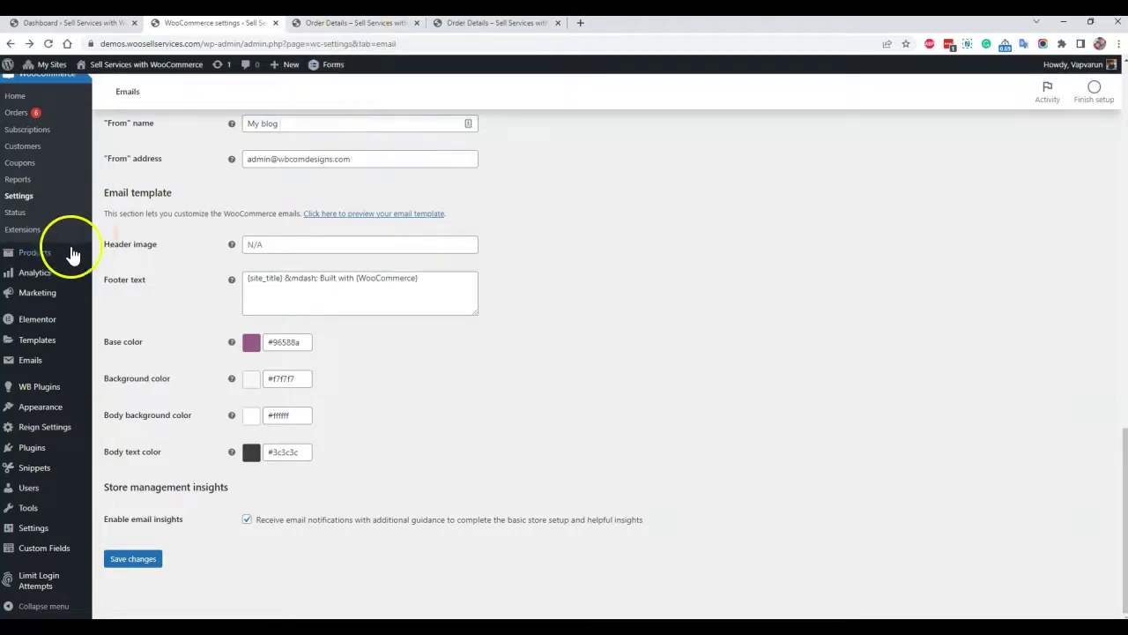
# - Open the New Service v5.0.0+ product for editing from the list of all products
pyautogui.moveTo(71, 252)
pyautogui.click(128, 256)
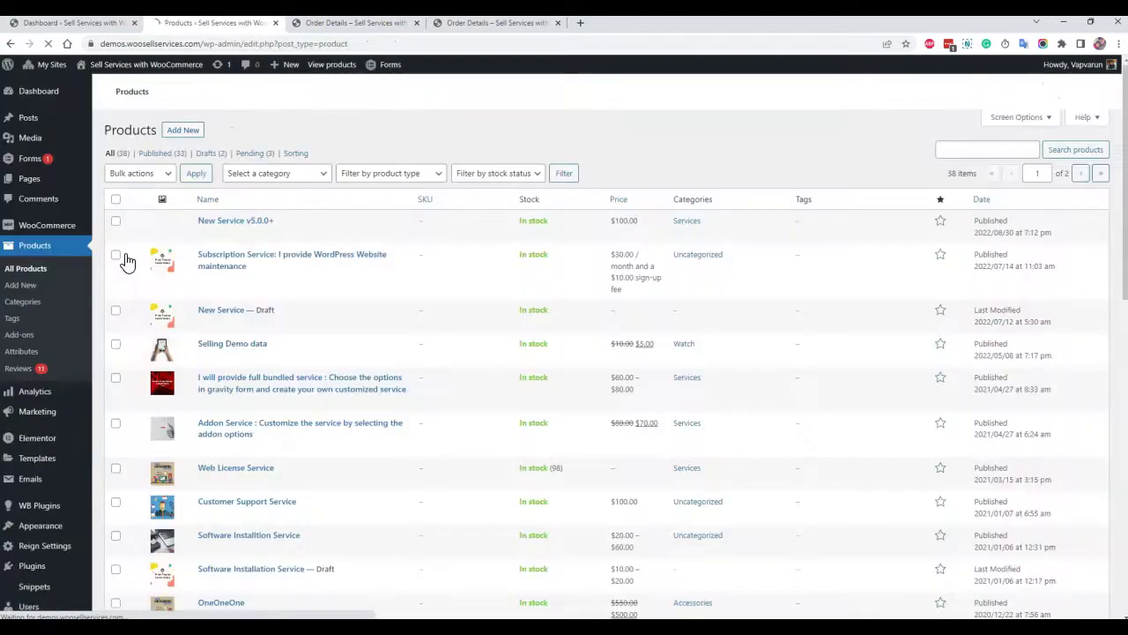
pyautogui.moveTo(302, 228)
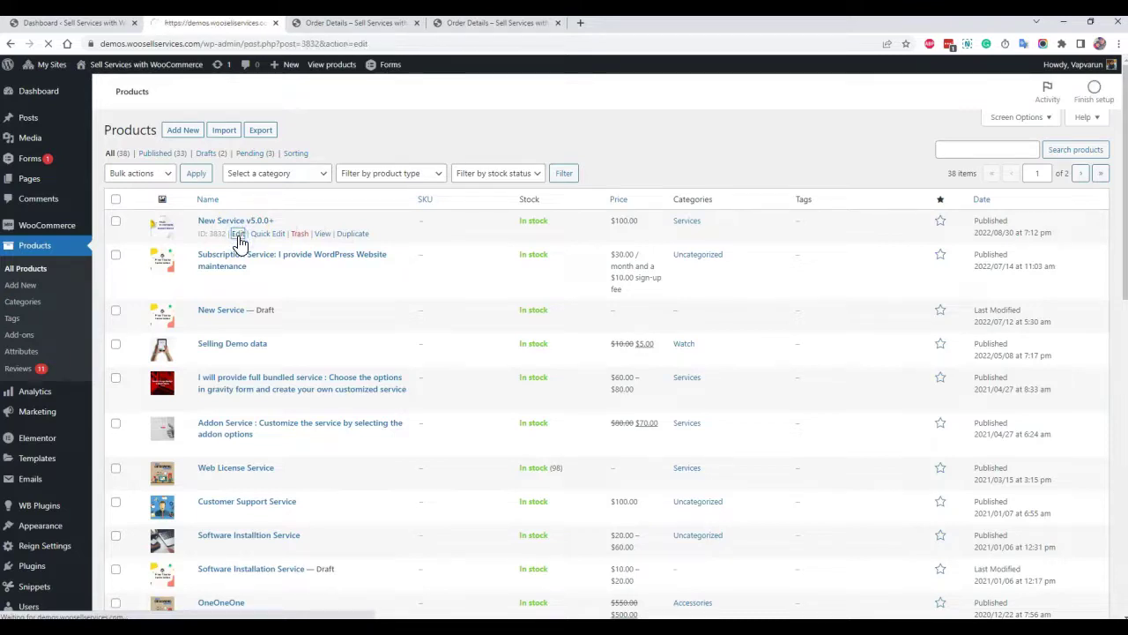
pyautogui.click(342, 215)
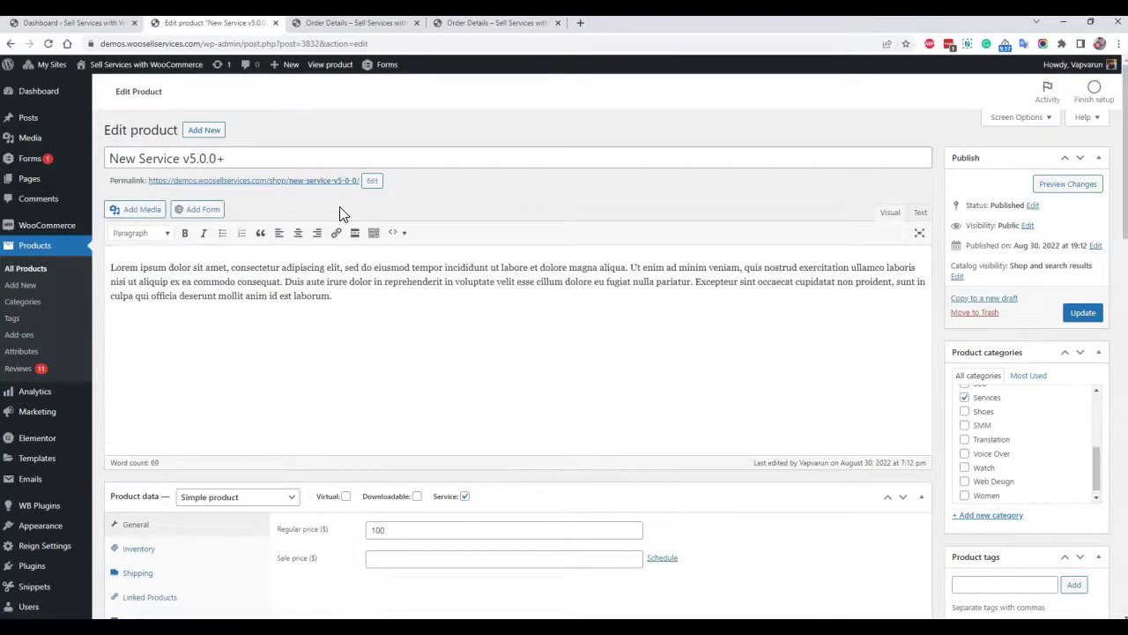
# - Examine the product's description, image, short description and product data, and collapse the Reign Custom Settings box
pyautogui.moveTo(322, 298); pyautogui.dragTo(157, 269)
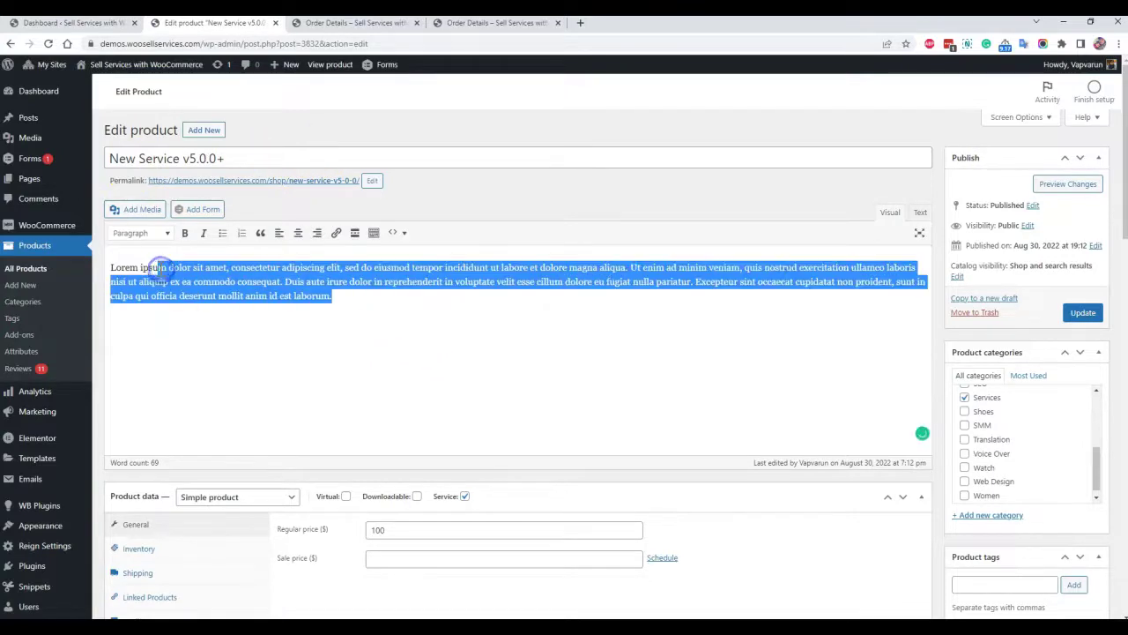
pyautogui.scroll(-2, 408, 373)
pyautogui.scroll(-2, 582, 387)
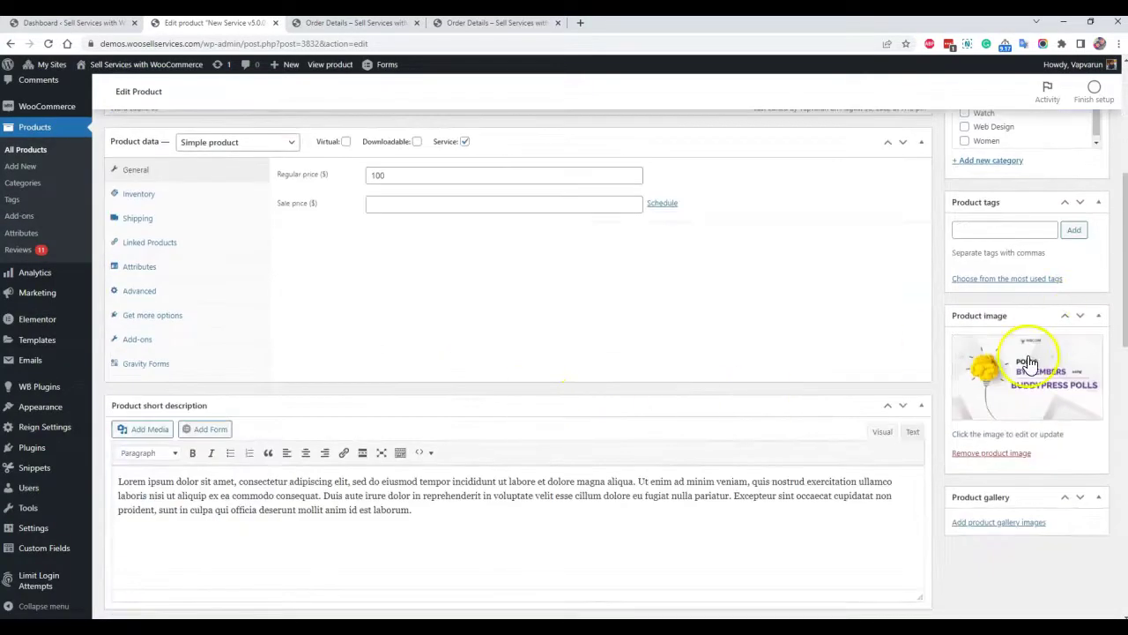
pyautogui.scroll(-1, 1005, 423)
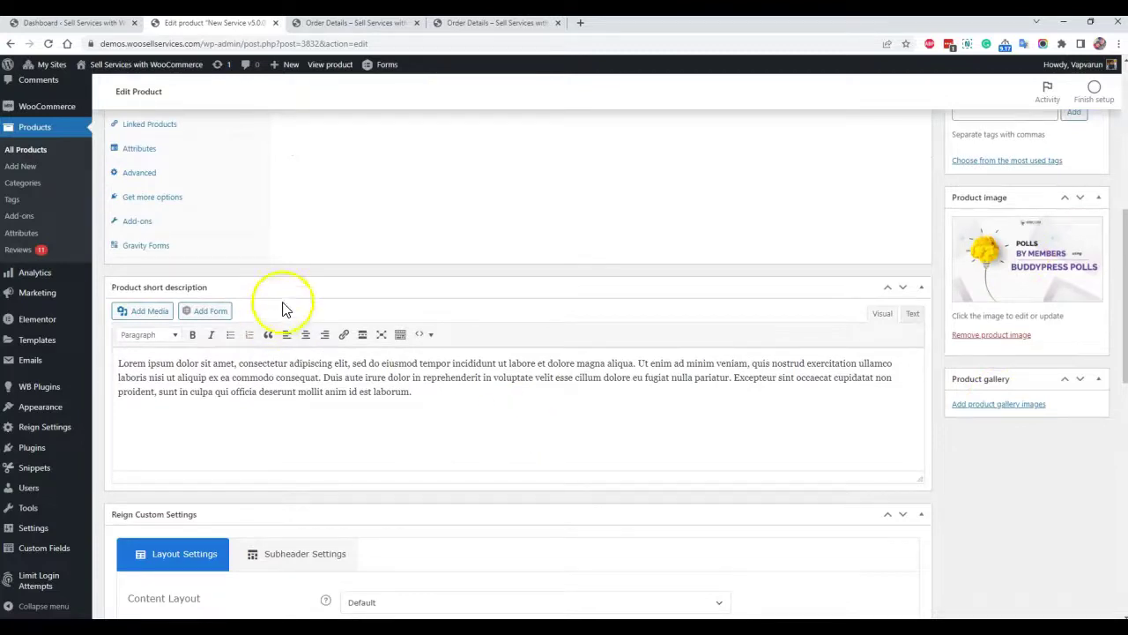
pyautogui.scroll(-1, 396, 361)
pyautogui.scroll(1, 520, 308)
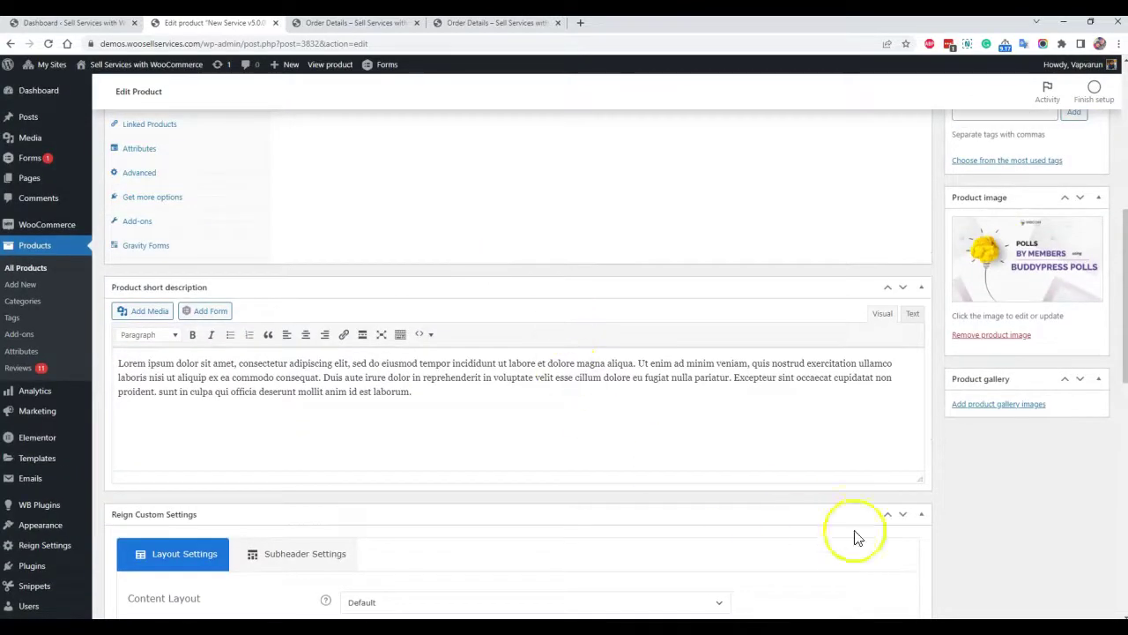
pyautogui.click(921, 514)
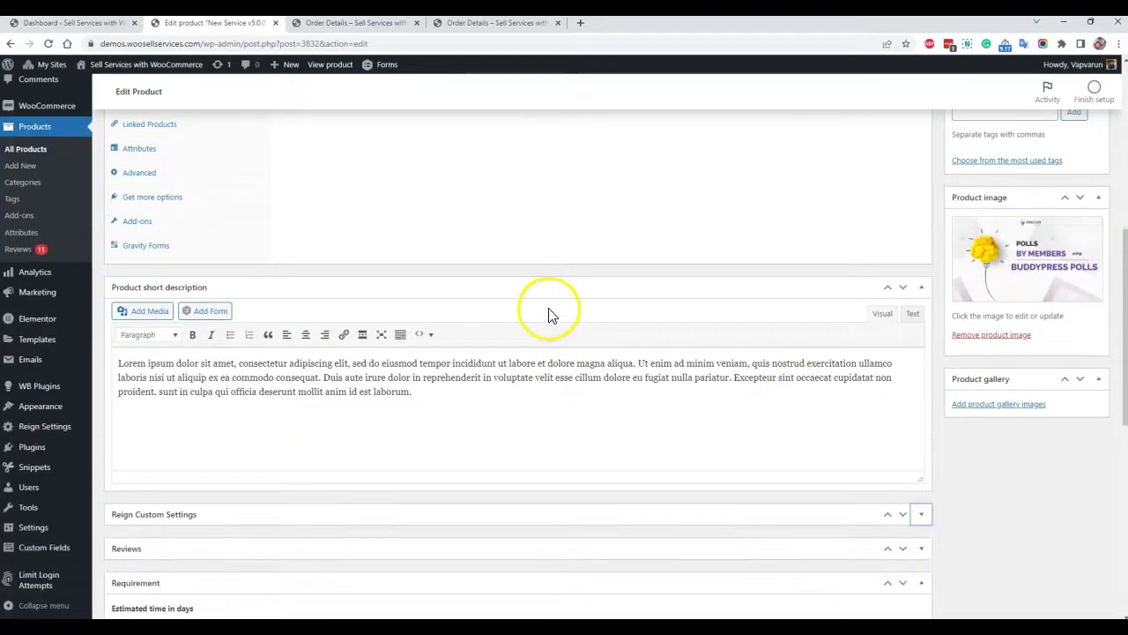
pyautogui.scroll(2, 548, 315)
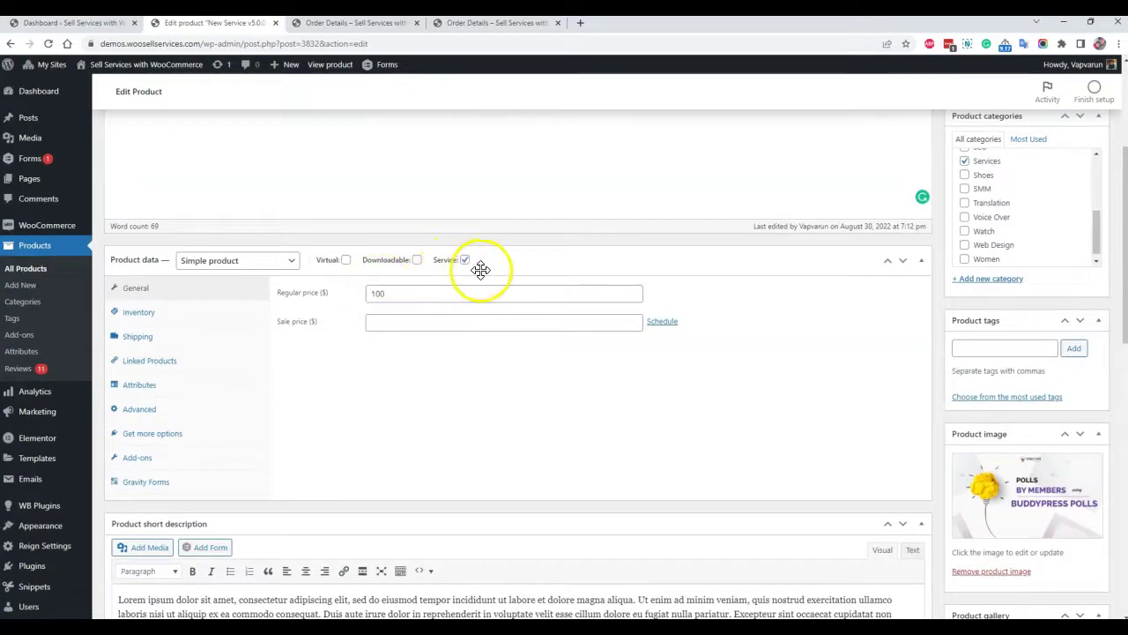
# - Mark the product as Virtual in addition to Service in the product data
pyautogui.click(345, 260)
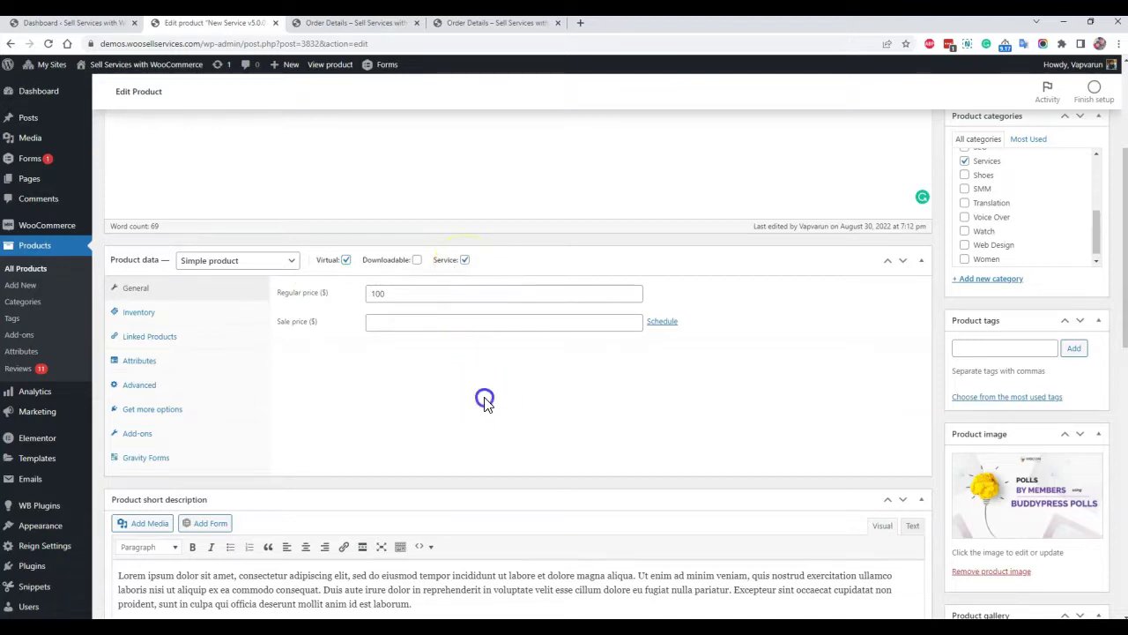
pyautogui.click(921, 260)
pyautogui.click(921, 260)
# - Set the estimated time in days to 1 in the product's Requirement box
pyautogui.scroll(-3, 468, 342)
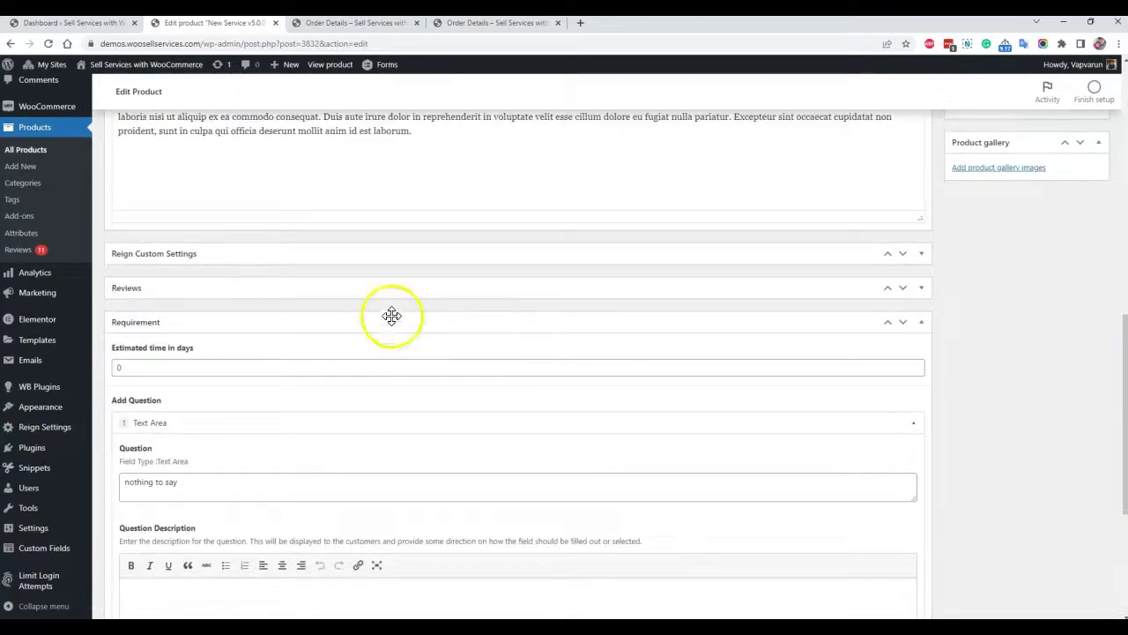
pyautogui.click(123, 251)
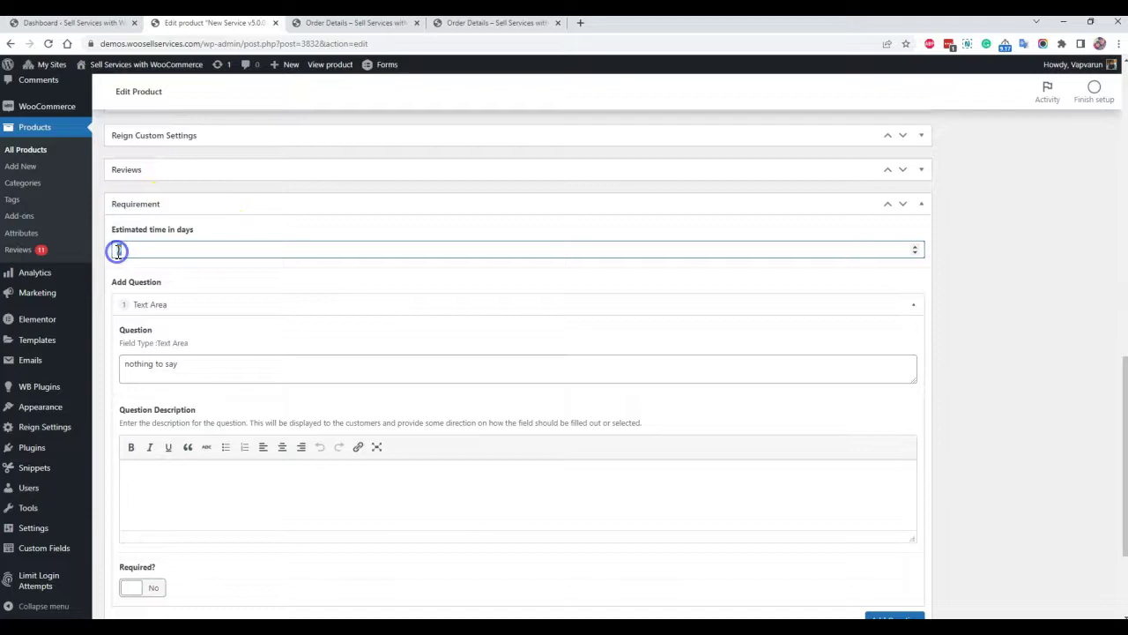
pyautogui.write('1')
pyautogui.click(300, 275)
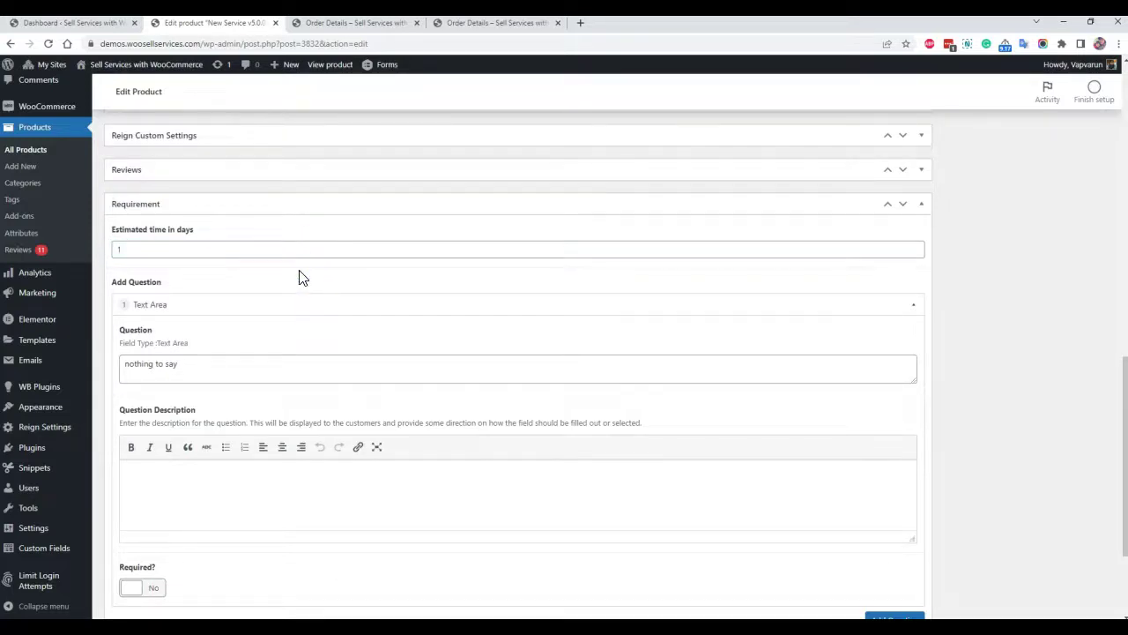
# - Review the field types available for a new requirement question, from Text Area to Radio Buttons, without adding one
pyautogui.scroll(-2, 300, 278)
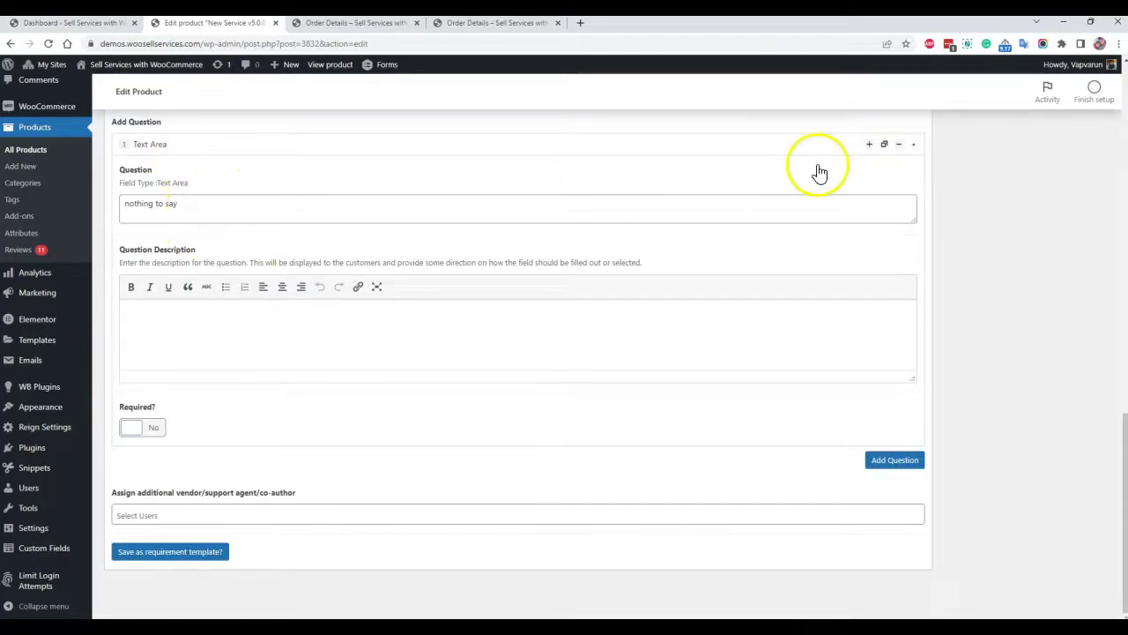
pyautogui.click(870, 147)
pyautogui.click(864, 189)
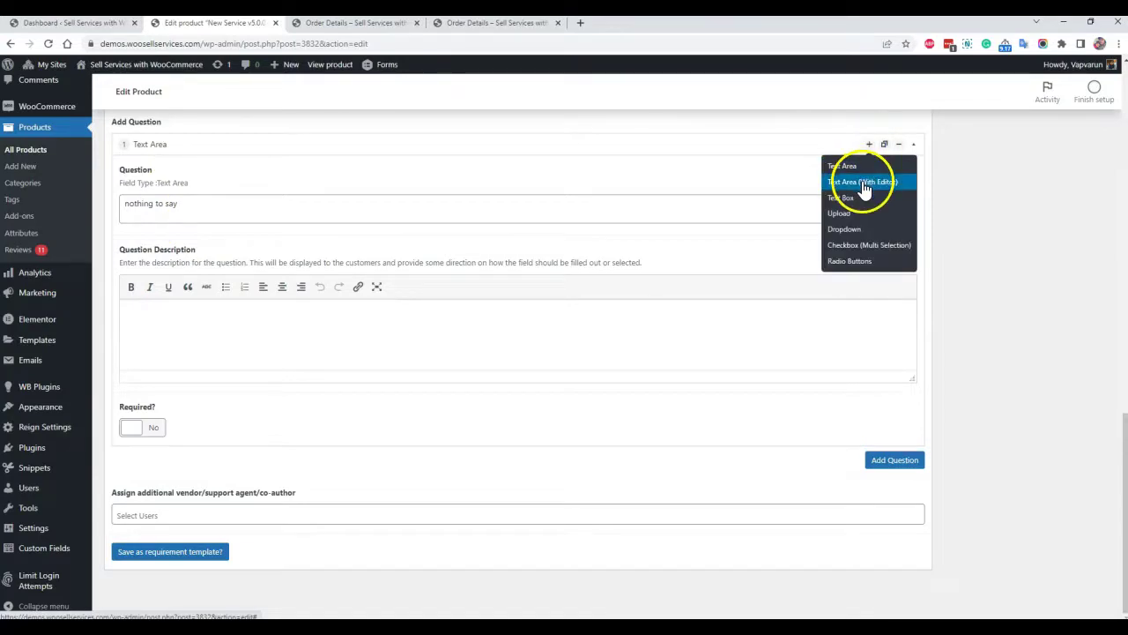
pyautogui.click(855, 222)
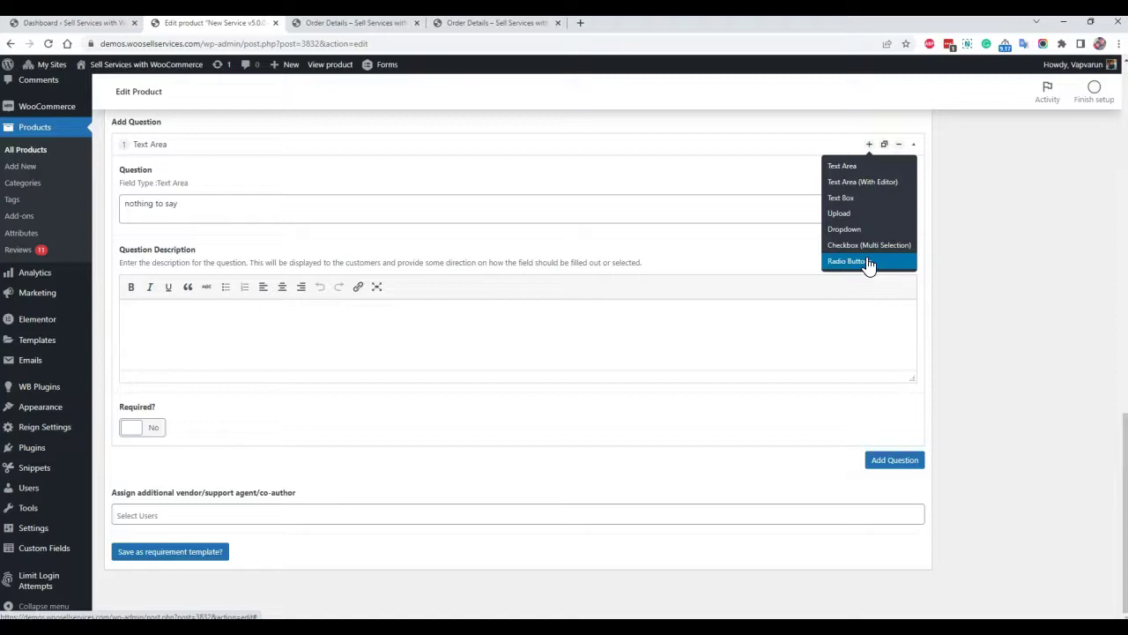
pyautogui.click(972, 234)
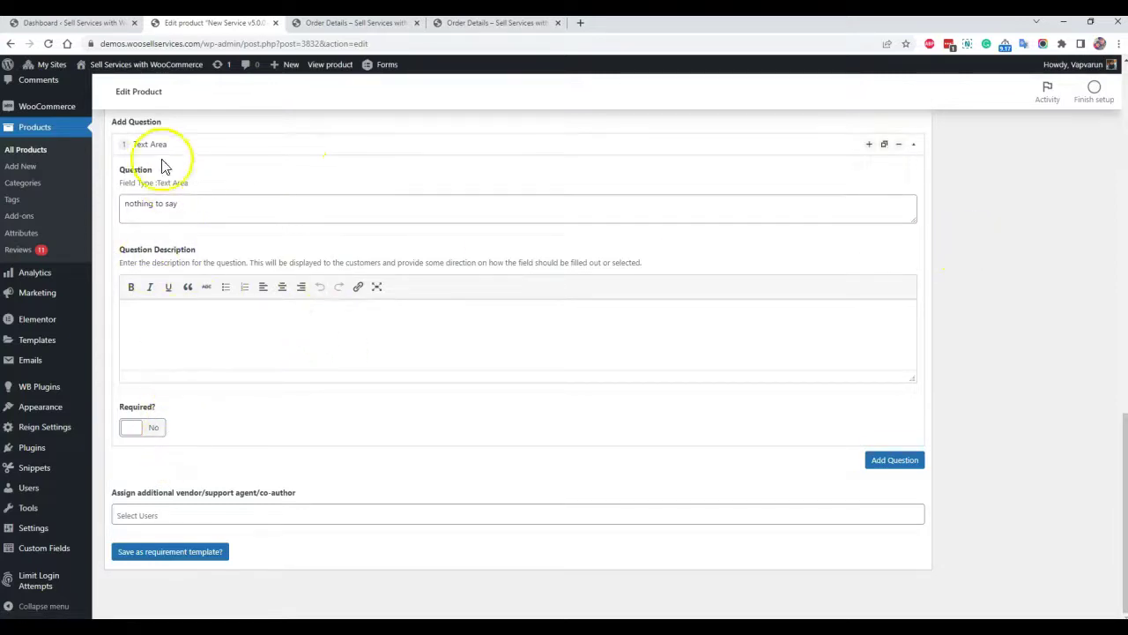
# - Try the question's Required switch and return it to No, and assign Binary Services as additional vendor/support agent/co-author
pyautogui.click(150, 429)
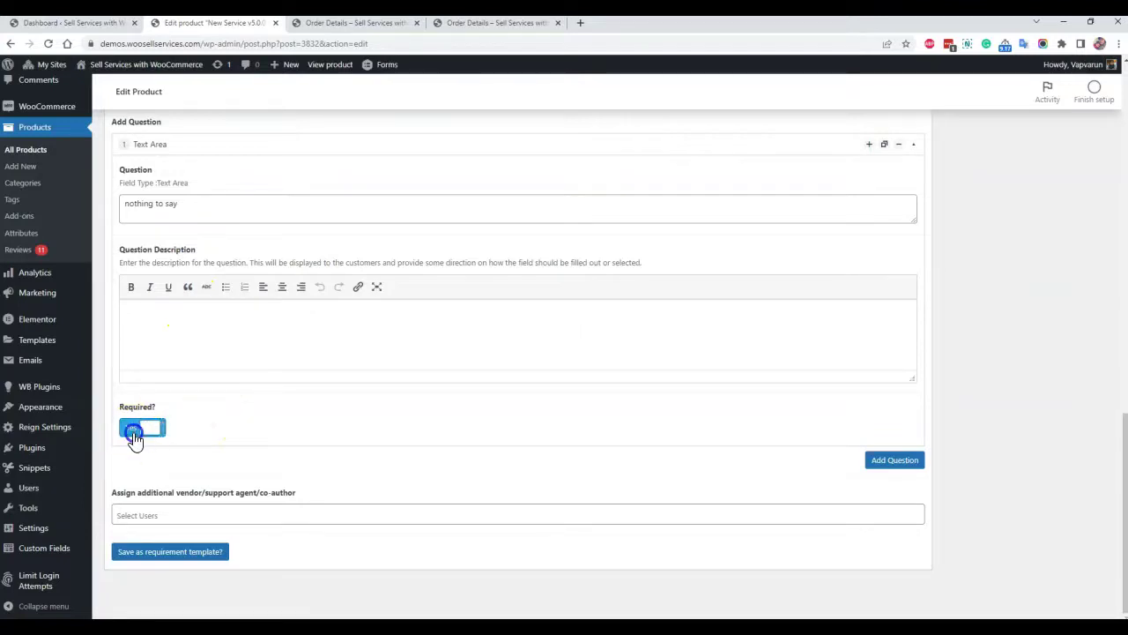
pyautogui.click(134, 430)
pyautogui.click(168, 514)
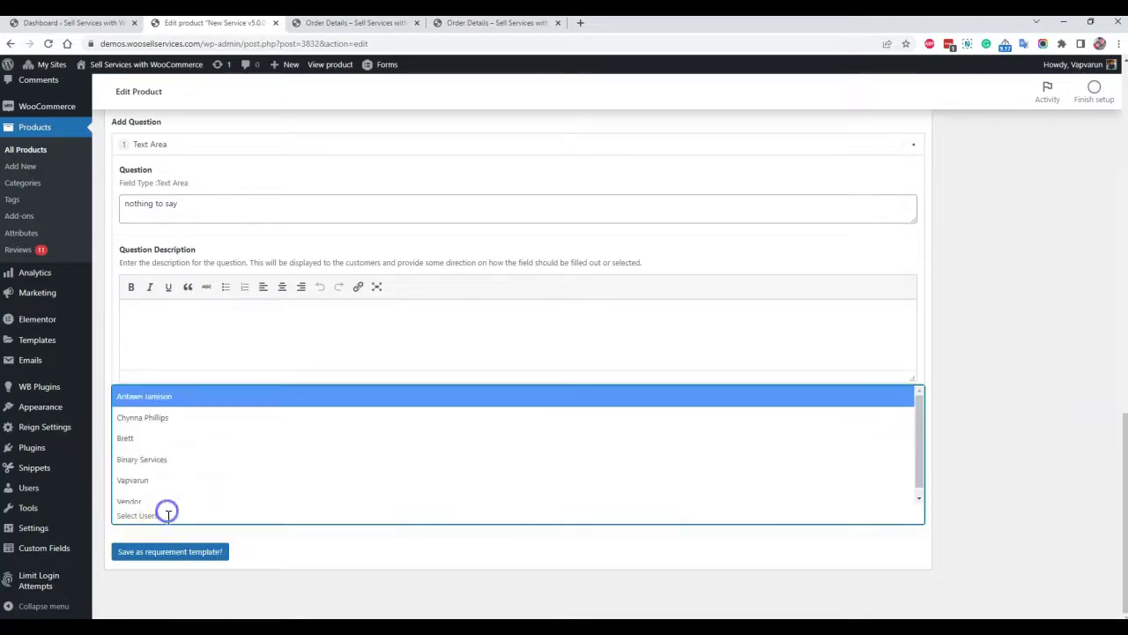
pyautogui.click(170, 462)
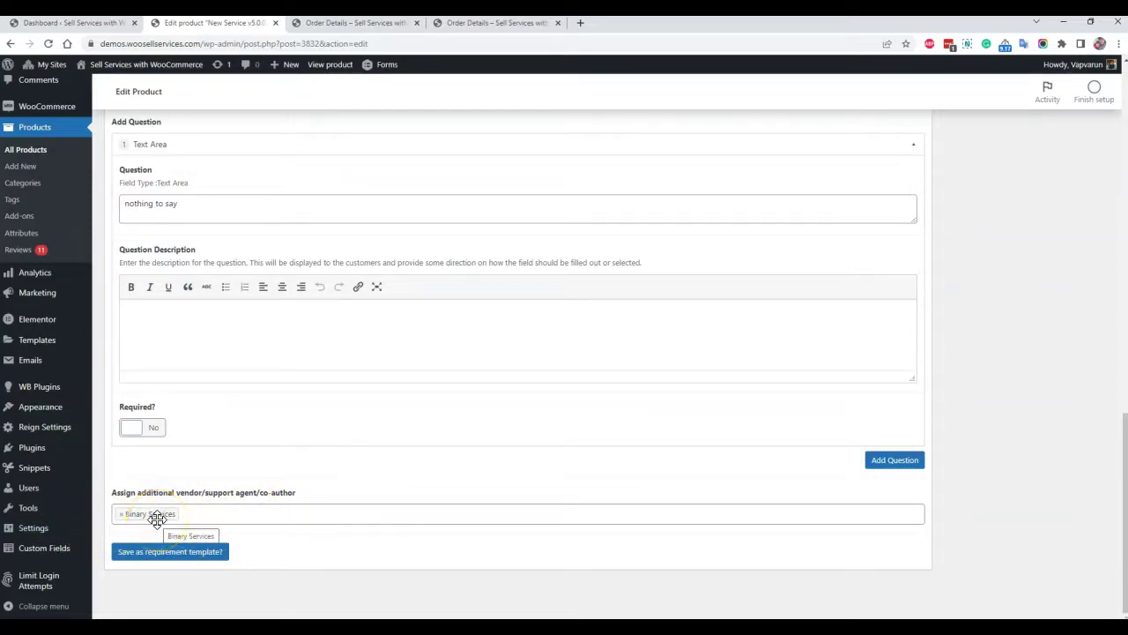
# - Look over the order's requirements and conversation on its Order Details page, and return to the product being edited
pyautogui.click(484, 23)
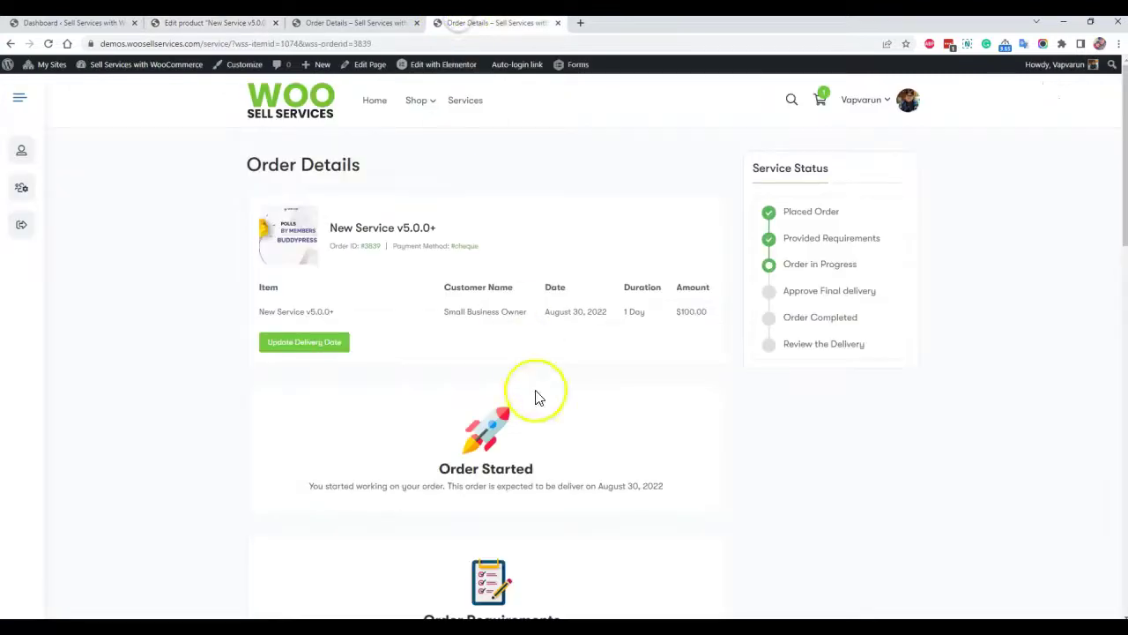
pyautogui.scroll(-5, 562, 383)
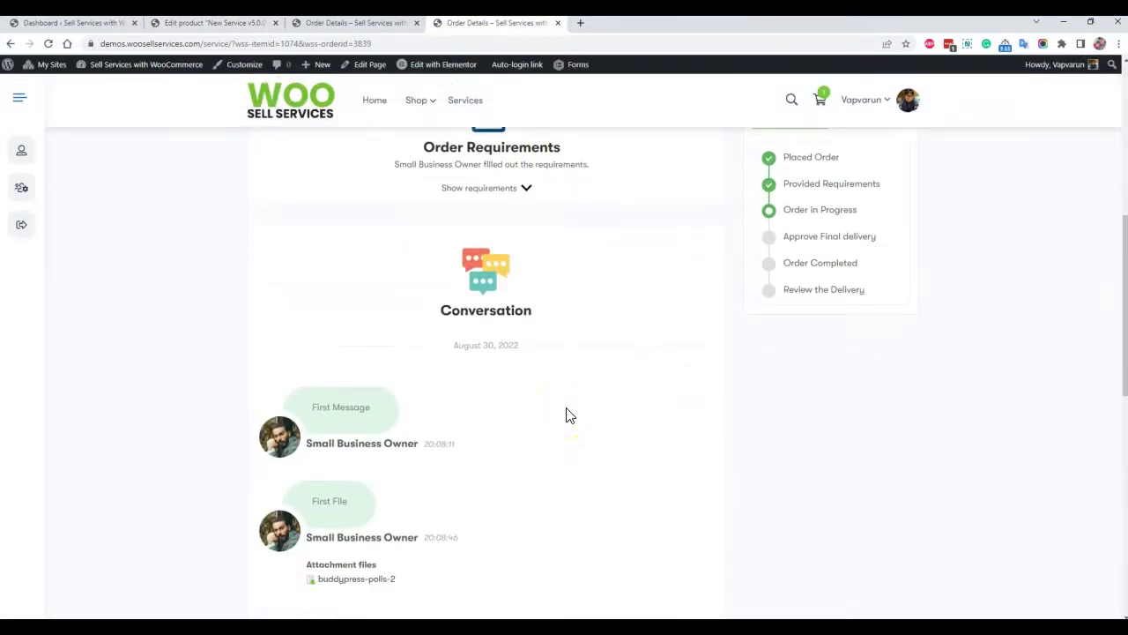
pyautogui.scroll(-3, 565, 415)
pyautogui.scroll(10, 546, 352)
pyautogui.click(369, 24)
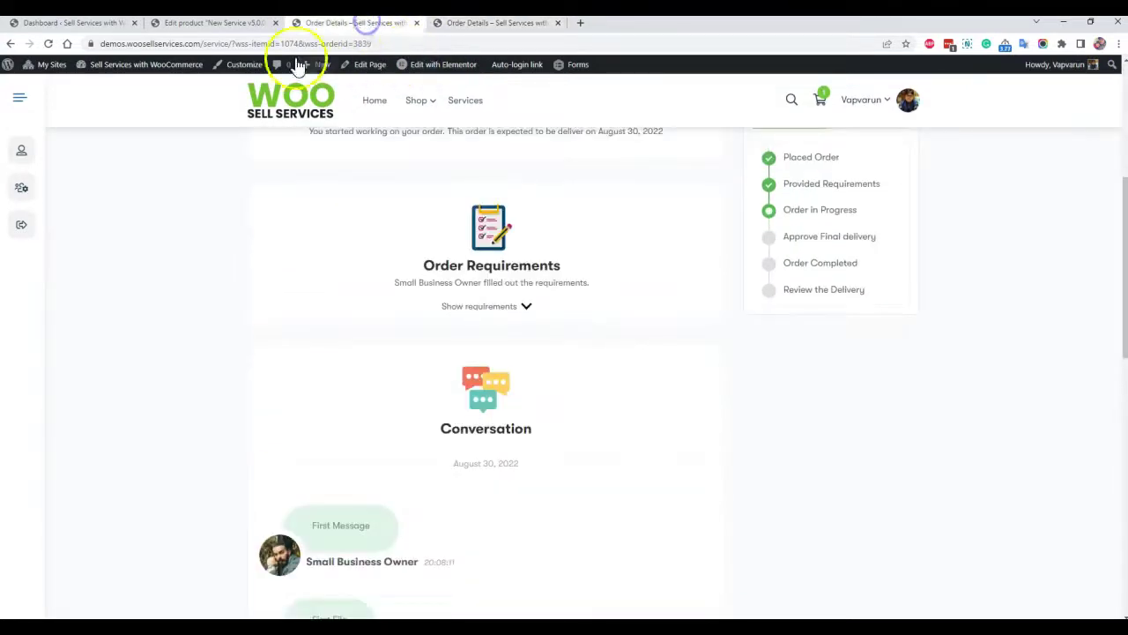
pyautogui.click(244, 25)
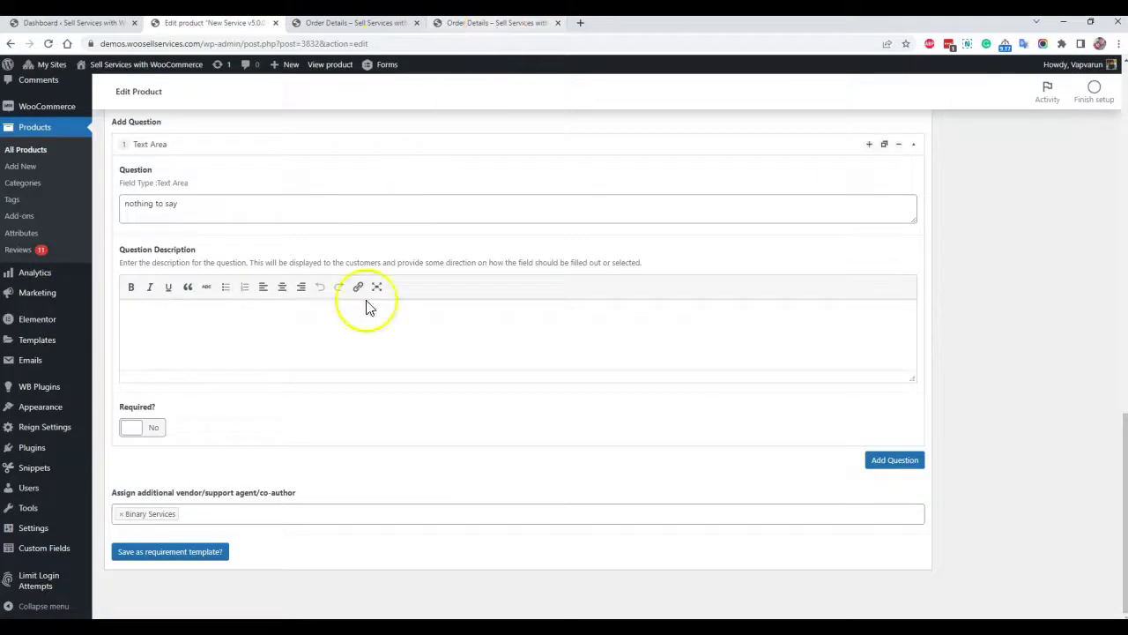
# - Examine the product's description, Service option, product data and Requirement box, including estimated time and question settings
pyautogui.scroll(3, 327, 373)
pyautogui.scroll(-3, 305, 308)
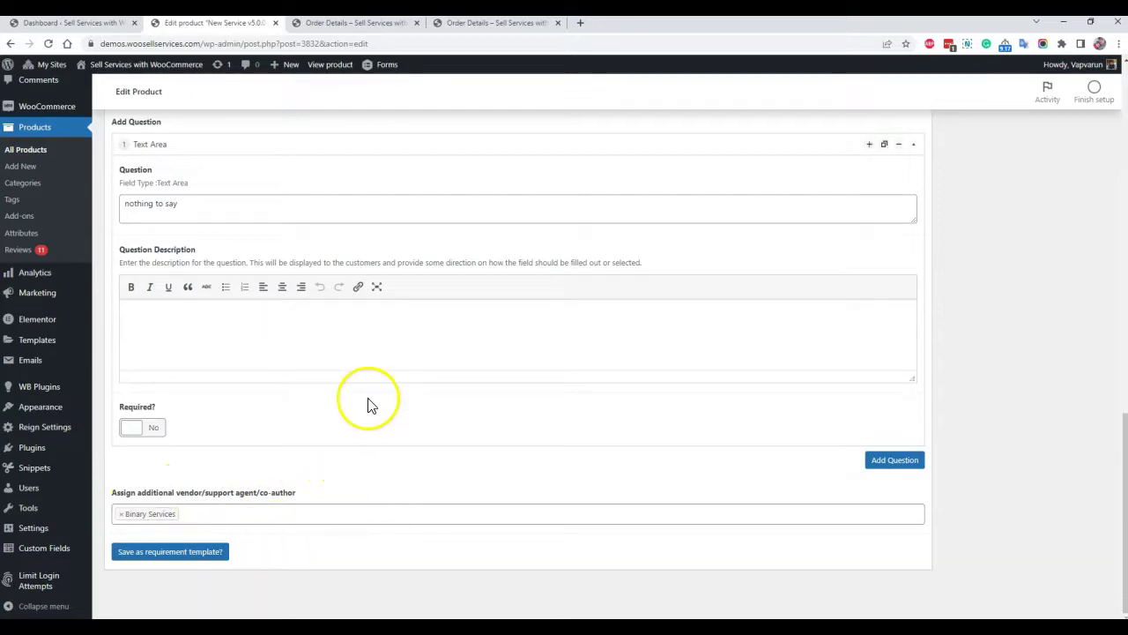
pyautogui.scroll(10, 367, 399)
pyautogui.scroll(5, 985, 309)
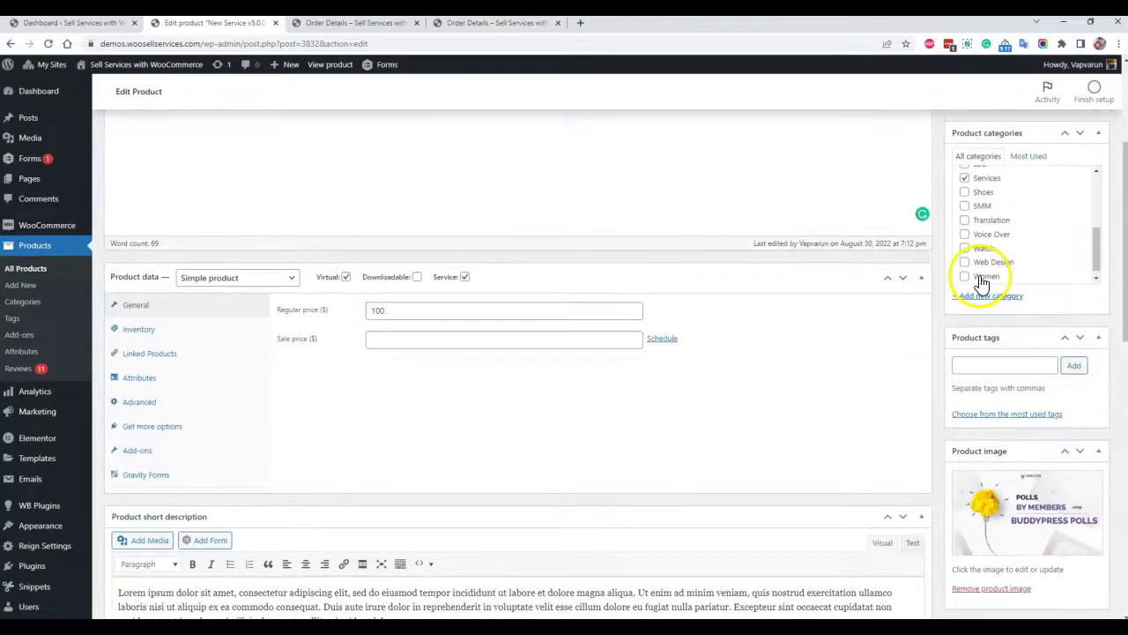
pyautogui.click(441, 252)
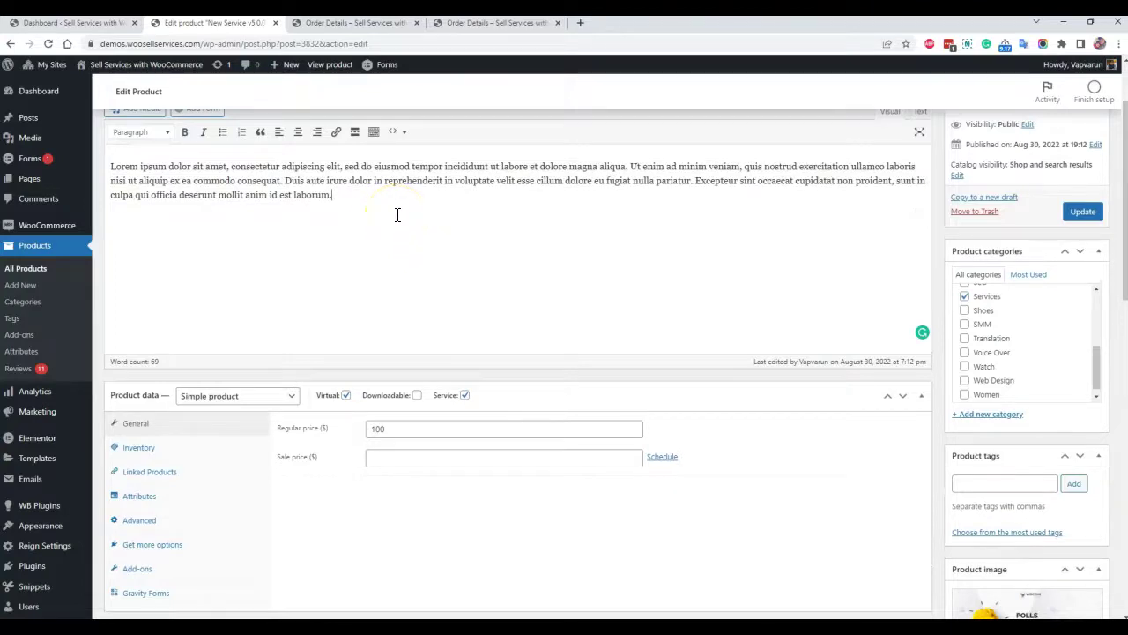
pyautogui.scroll(2, 529, 229)
pyautogui.scroll(-4, 546, 264)
pyautogui.moveTo(451, 204)
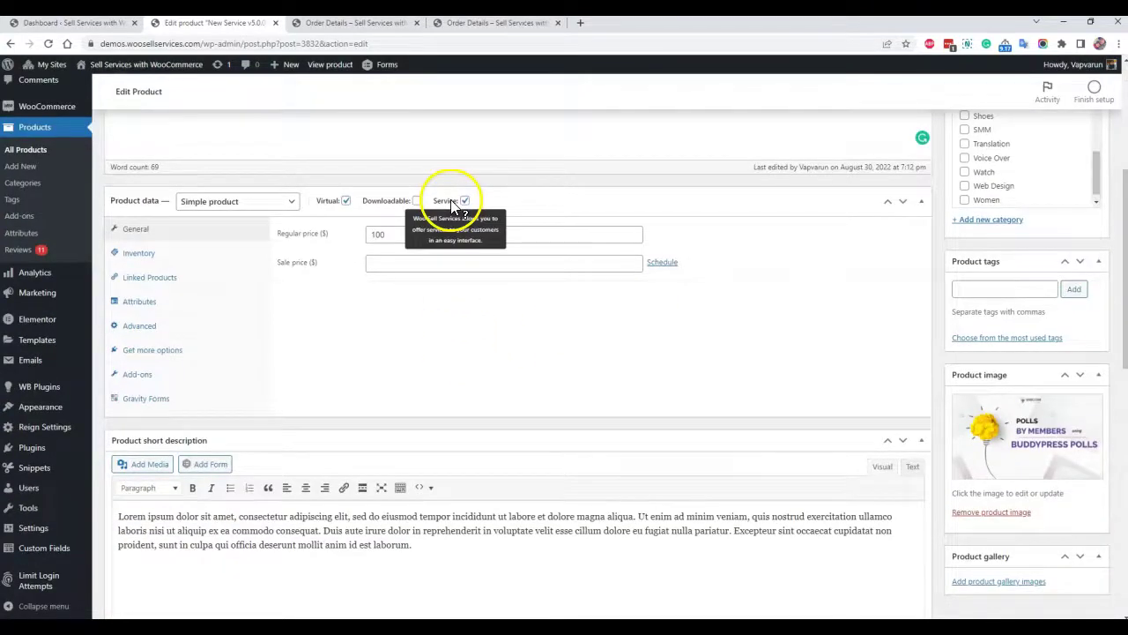
pyautogui.scroll(-5, 452, 204)
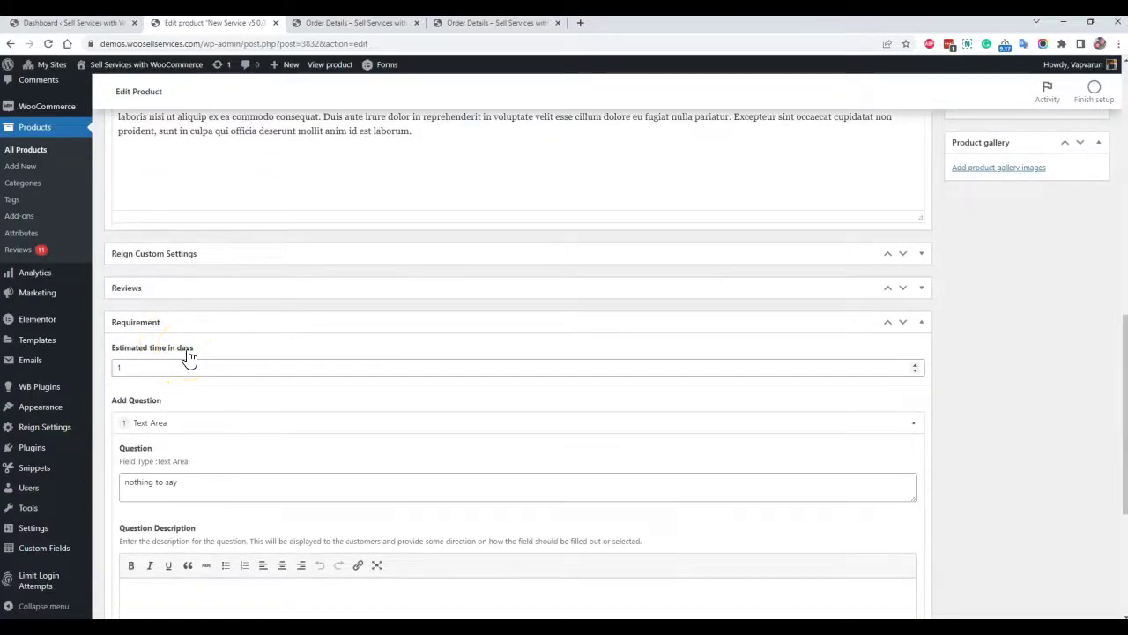
pyautogui.scroll(-3, 221, 352)
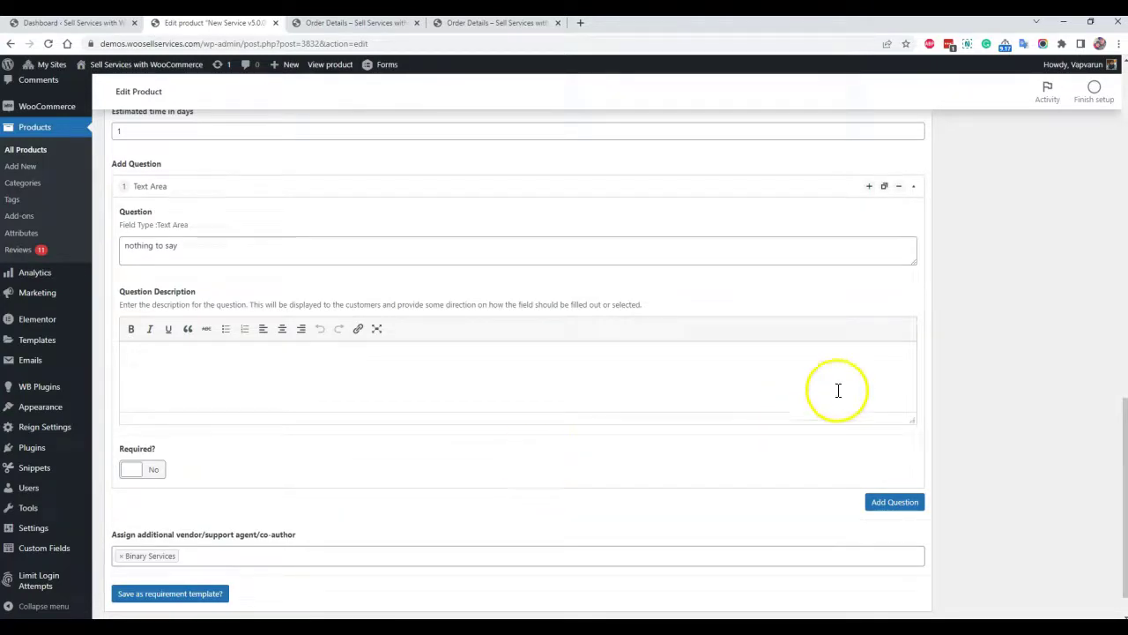
pyautogui.scroll(12, 829, 379)
pyautogui.scroll(-4, 815, 362)
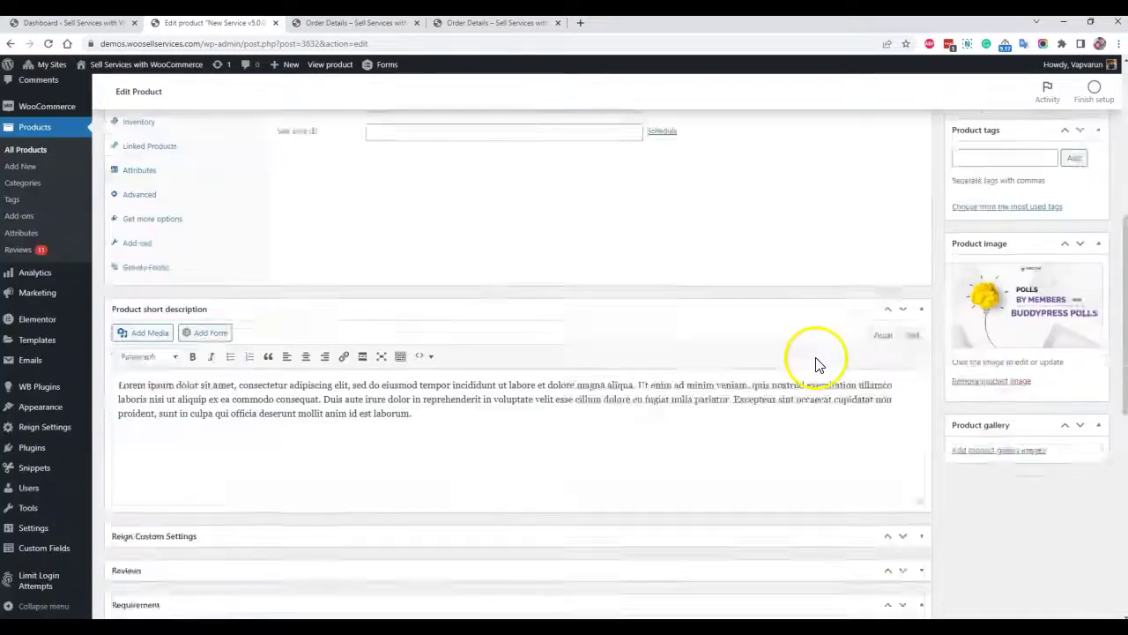
pyautogui.scroll(-1, 151, 461)
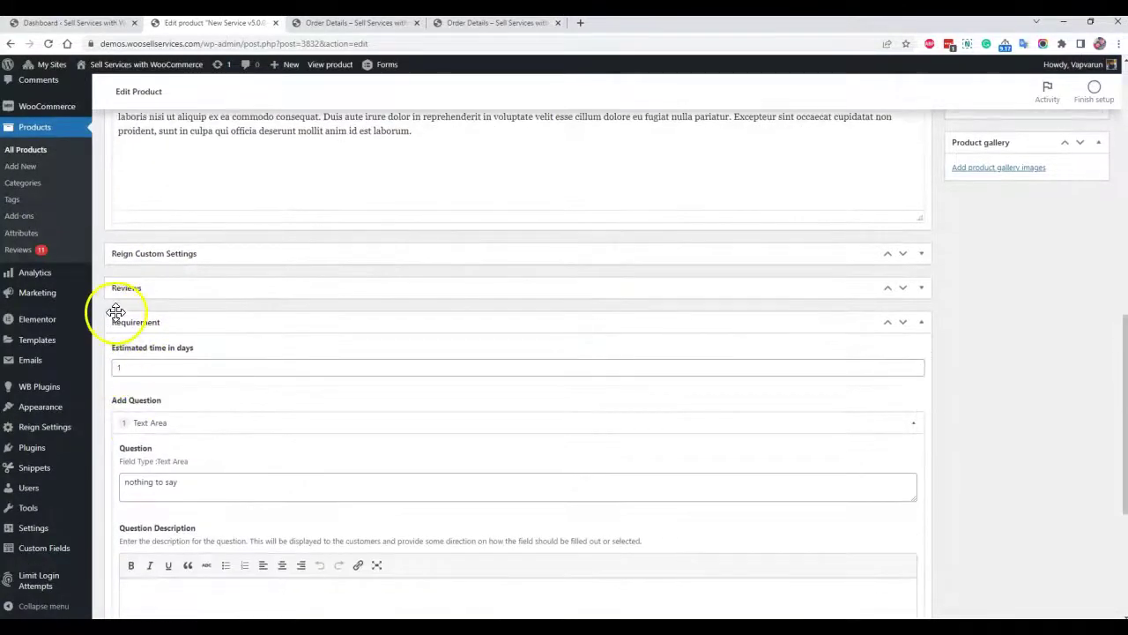
pyautogui.scroll(10, 919, 322)
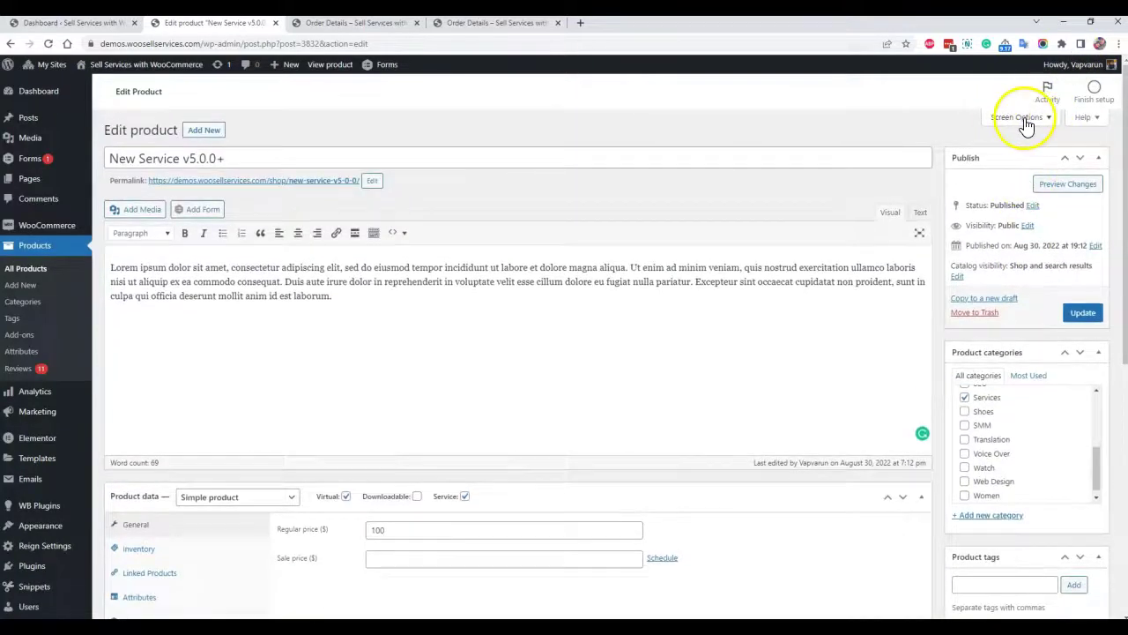
# - Deselect Requirement among the product editor's screen elements, close the screen options and update the product
pyautogui.click(1018, 120)
pyautogui.click(537, 175)
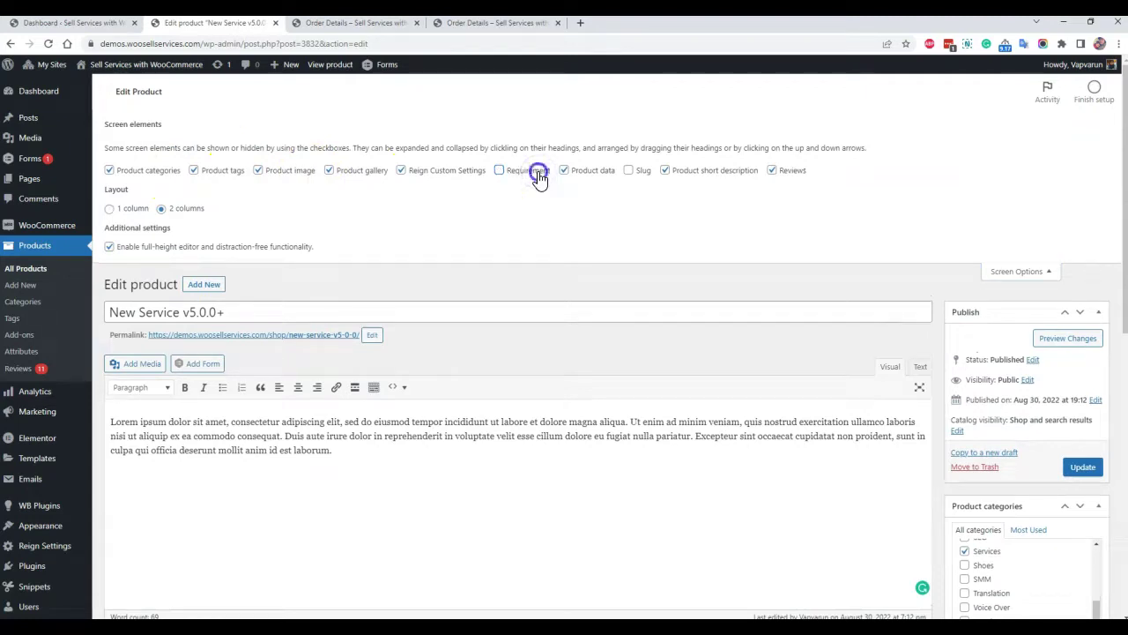
pyautogui.click(1012, 272)
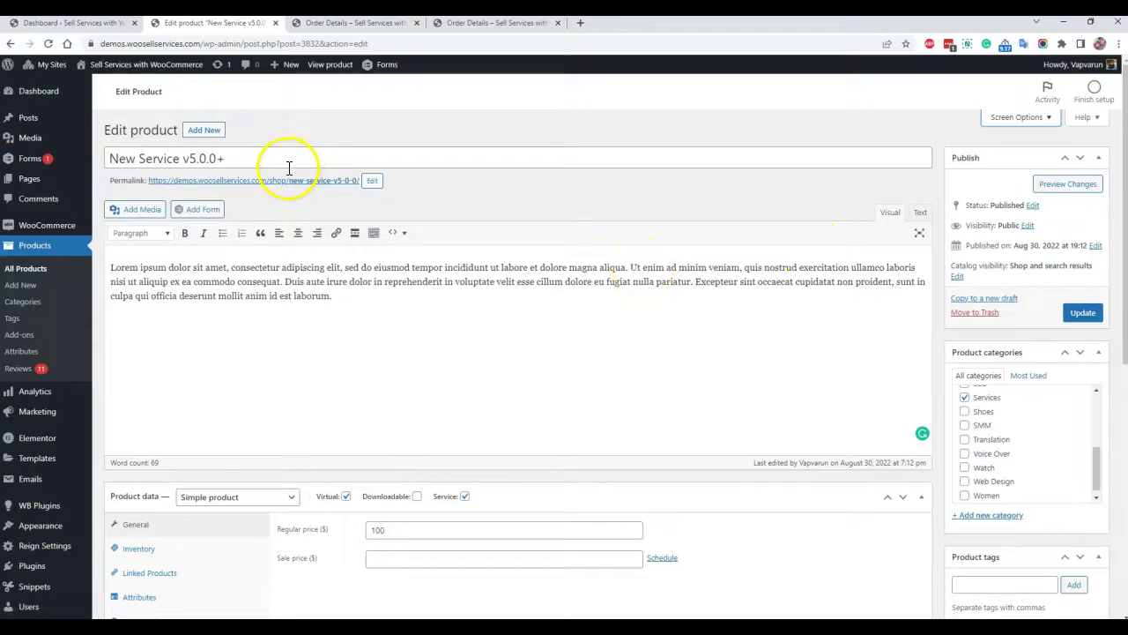
pyautogui.scroll(-2, 297, 232)
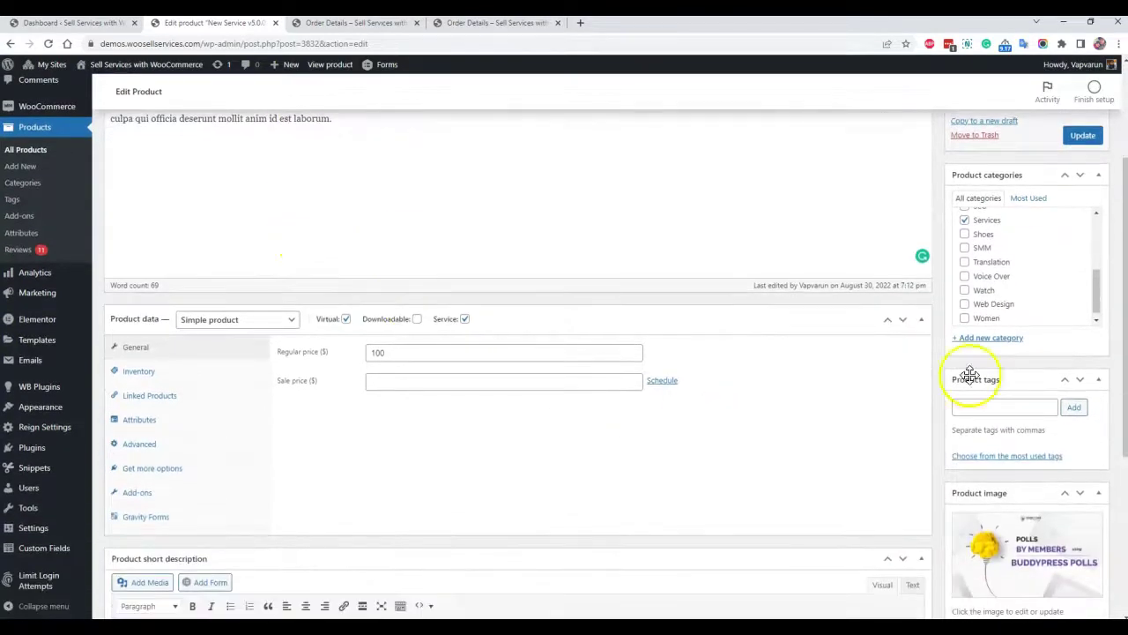
pyautogui.click(1081, 137)
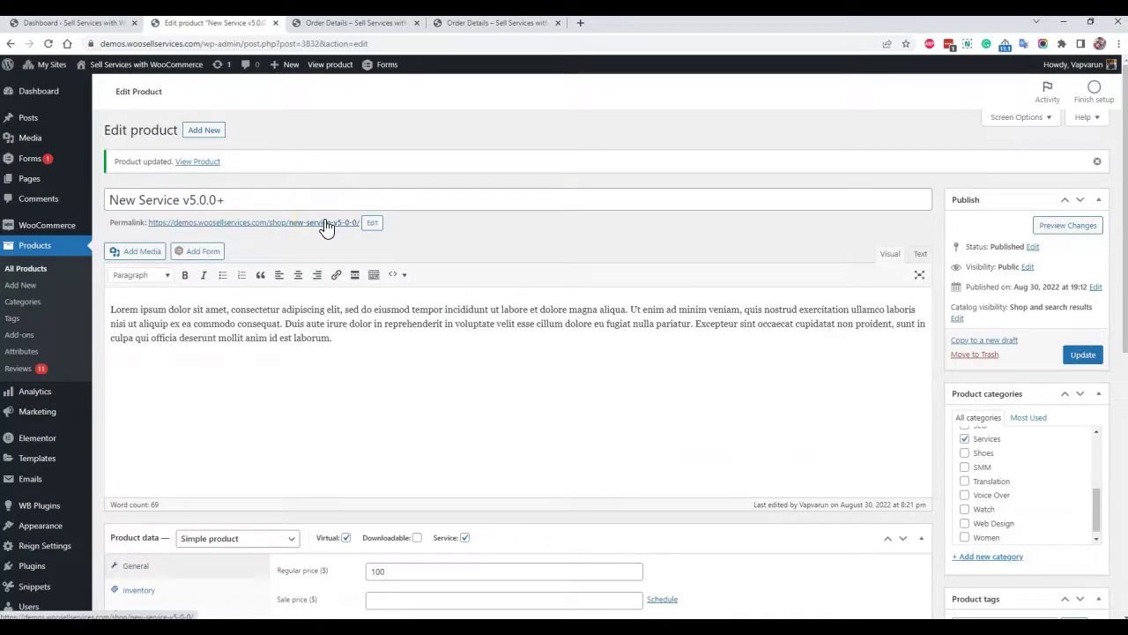
# - Open the newest New Service v5.0.0+ order from the Active list on the account's Service provider page
pyautogui.click(483, 23)
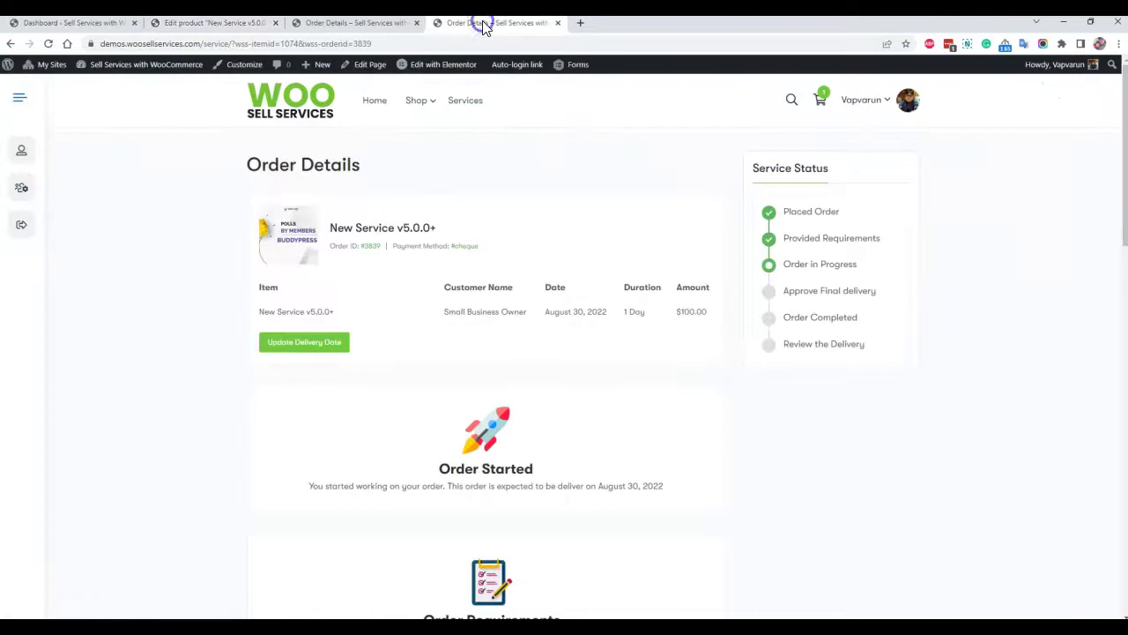
pyautogui.click(466, 104)
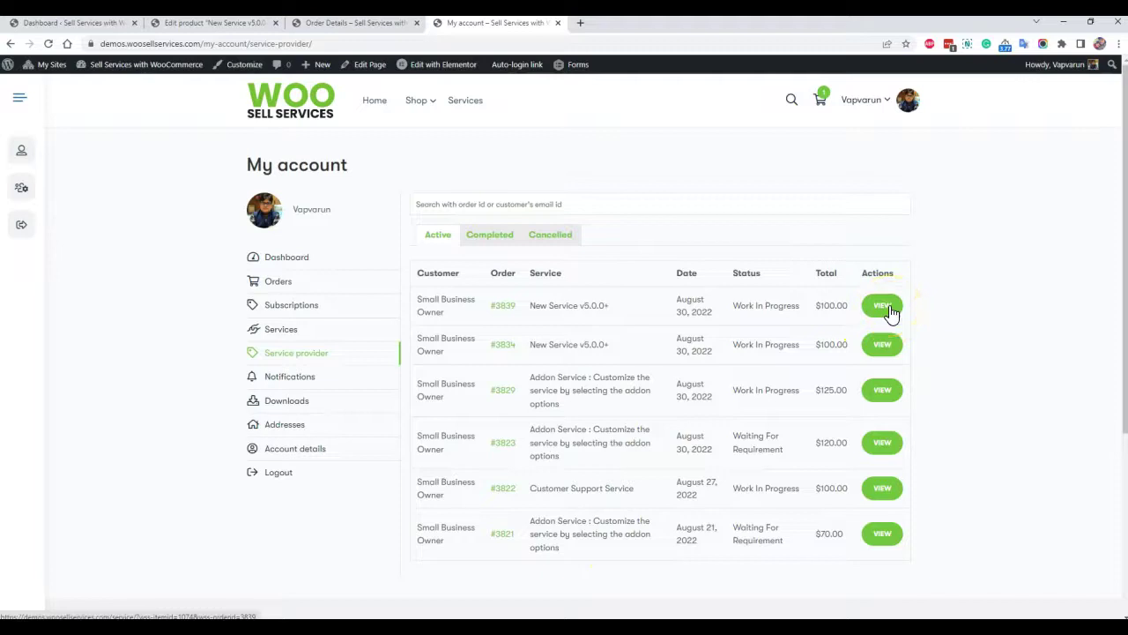
pyautogui.moveTo(676, 299); pyautogui.dragTo(718, 317)
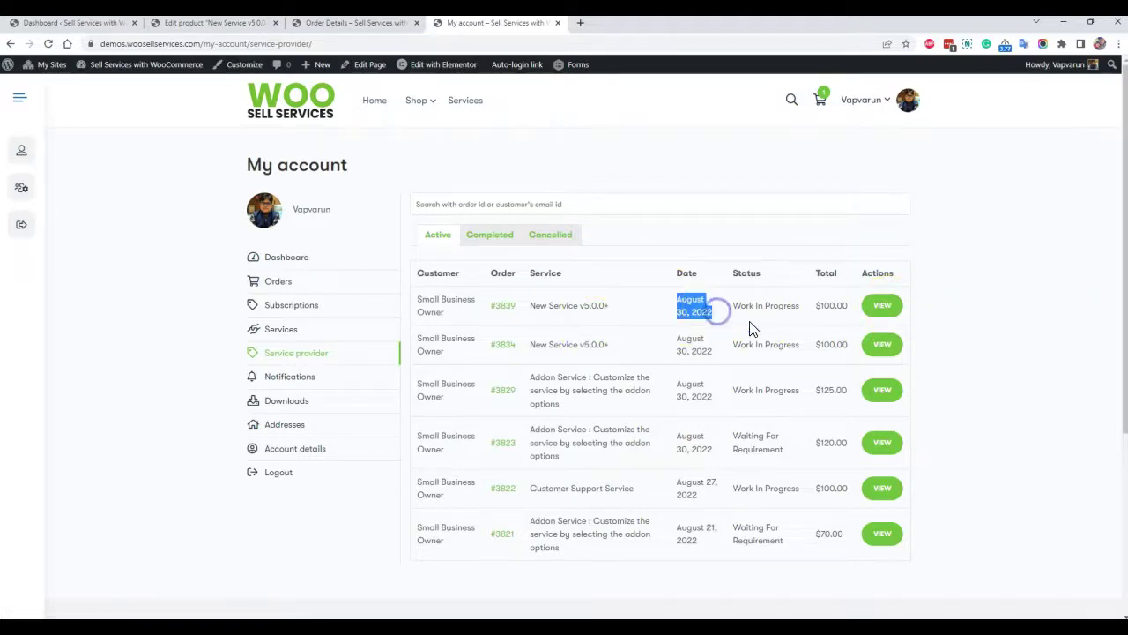
pyautogui.click(892, 305)
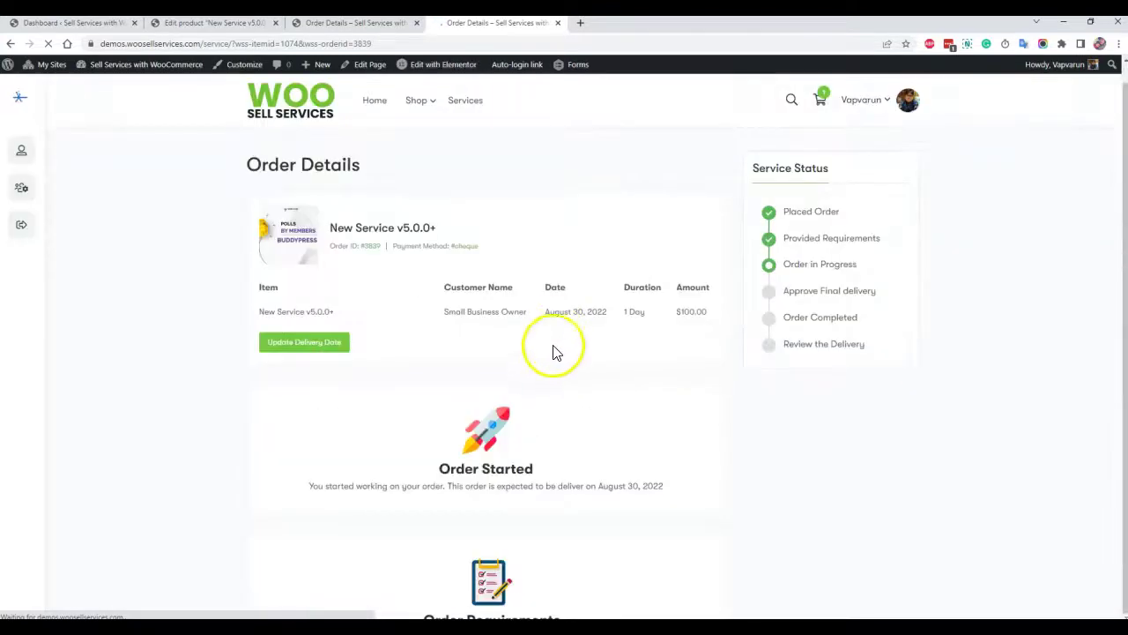
# - Send the message "Thanks for it" in the order's conversation without marking it as the final delivery
pyautogui.scroll(-8, 548, 352)
pyautogui.scroll(1, 326, 196)
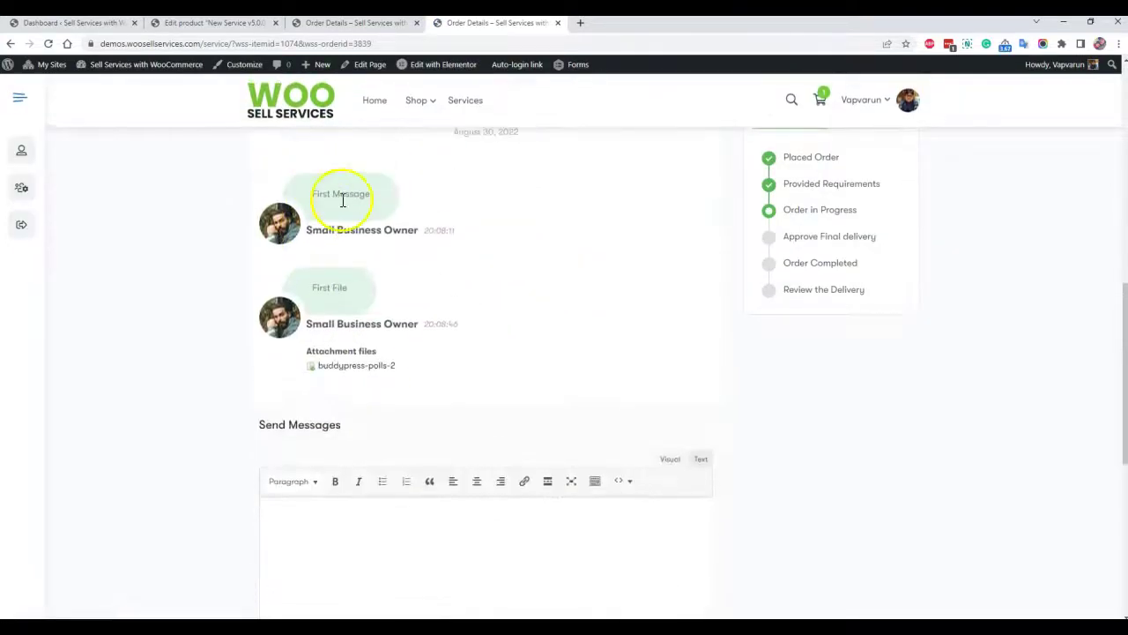
pyautogui.scroll(-2, 410, 414)
pyautogui.click(403, 405)
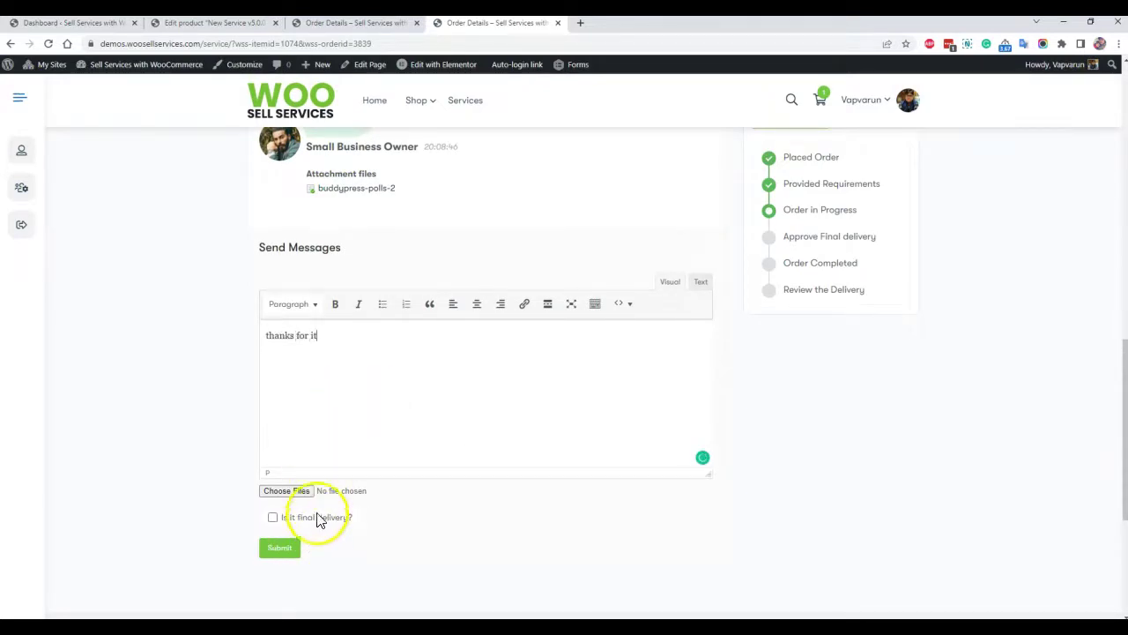
pyautogui.click(272, 519)
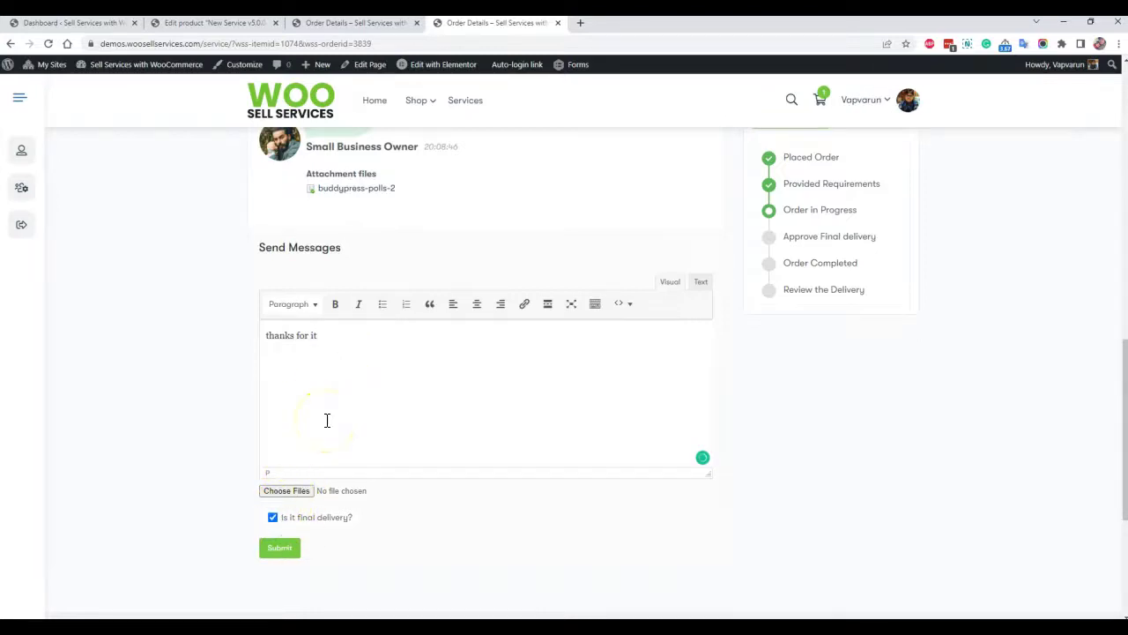
pyautogui.moveTo(292, 336)
pyautogui.click(297, 357)
pyautogui.click(384, 345)
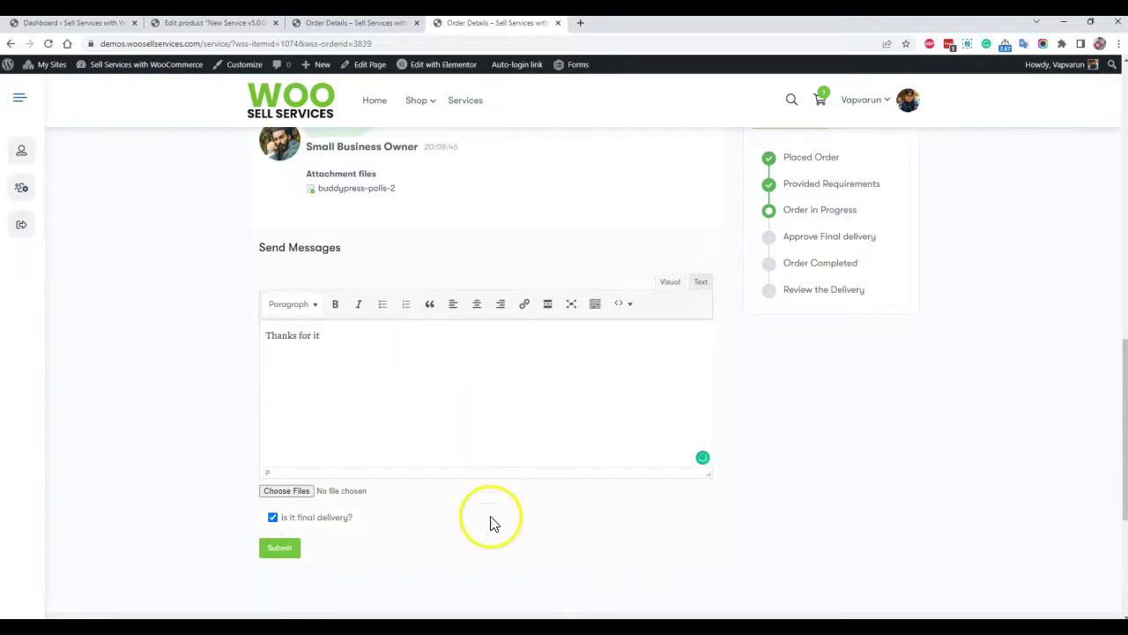
pyautogui.scroll(-1, 494, 572)
pyautogui.scroll(-1, 461, 383)
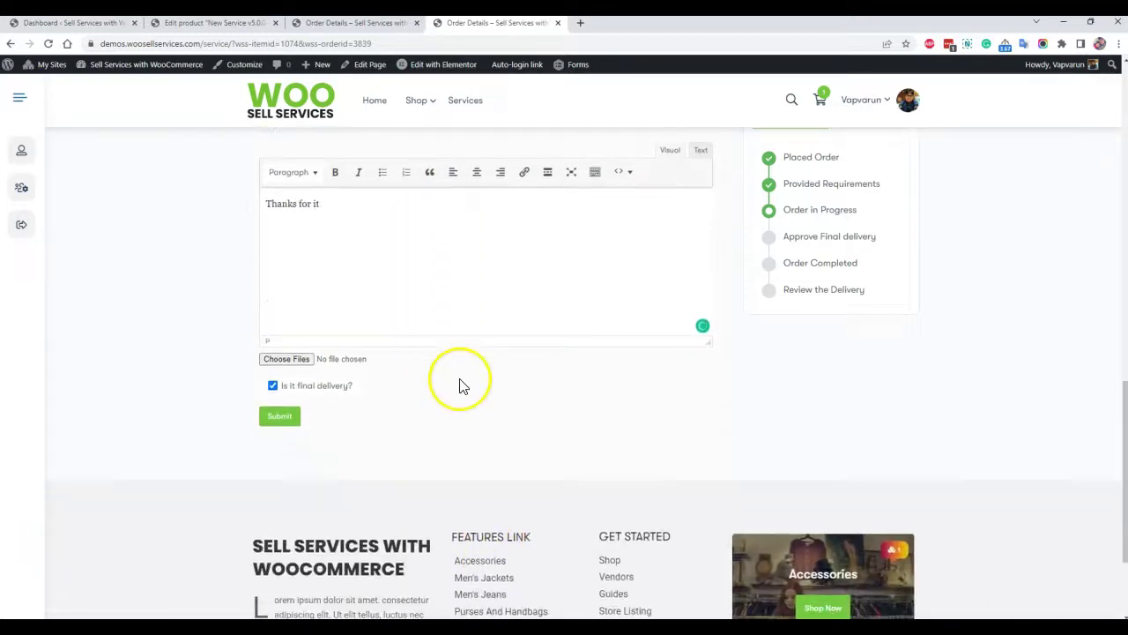
pyautogui.click(279, 376)
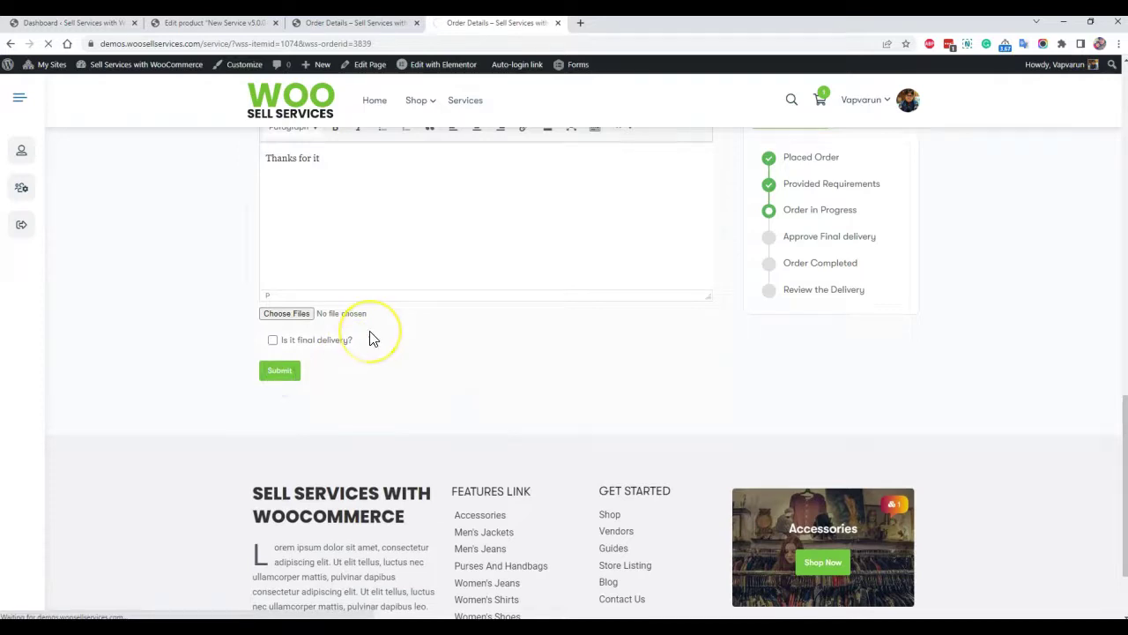
# - Send the message "this is the final delivery" in the order's conversation, marked as the final delivery
pyautogui.scroll(1, 375, 333)
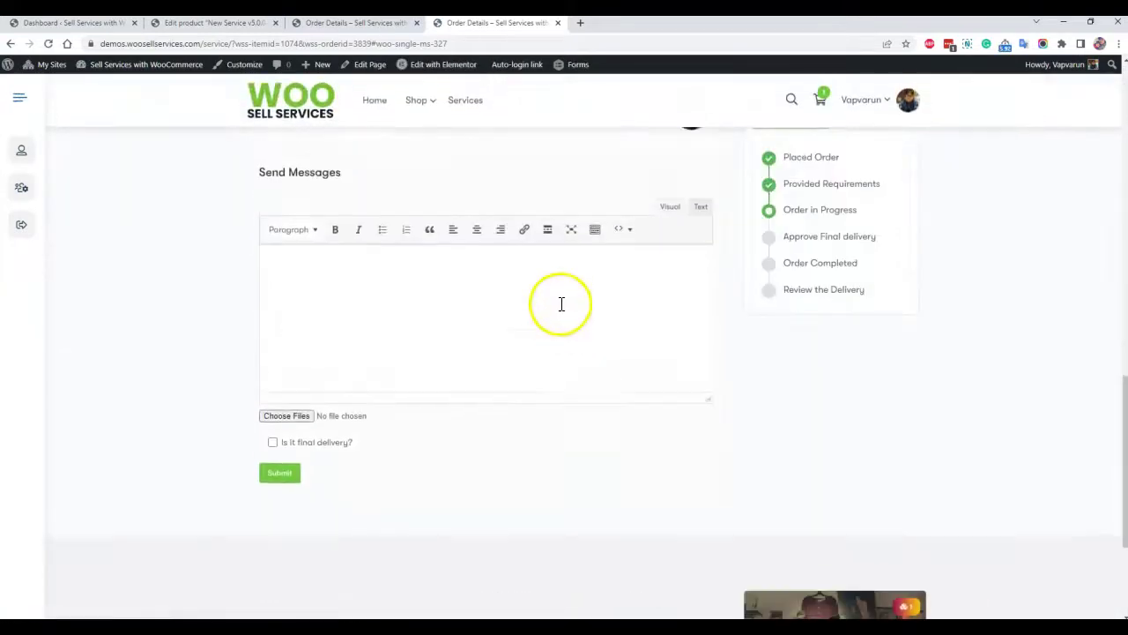
pyautogui.scroll(2, 550, 333)
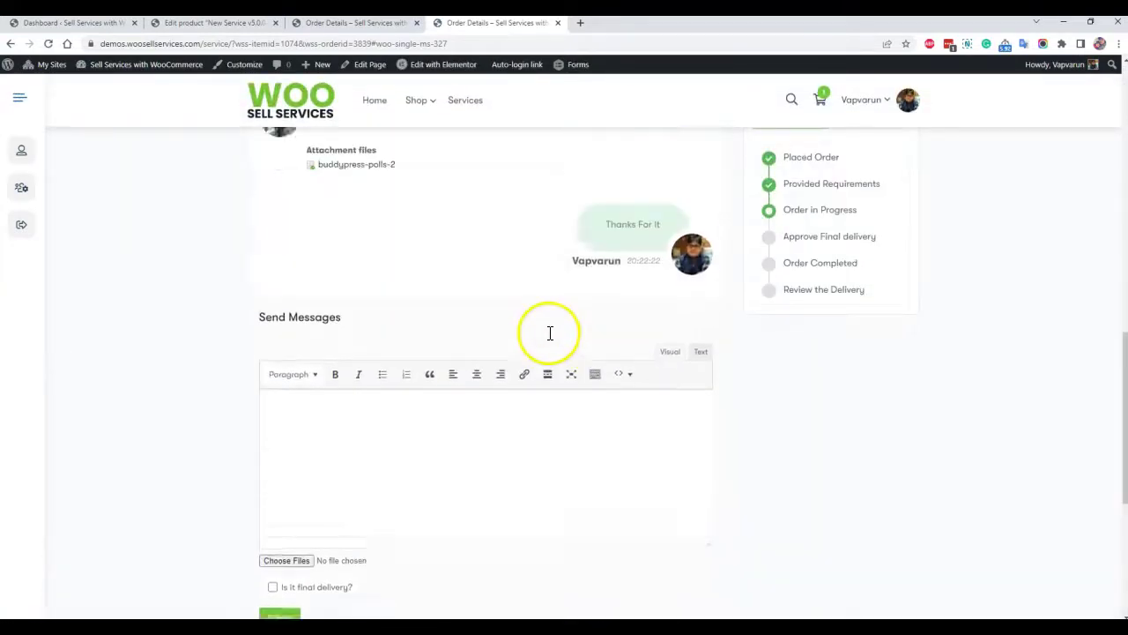
pyautogui.scroll(-1, 549, 431)
pyautogui.scroll(2, 427, 271)
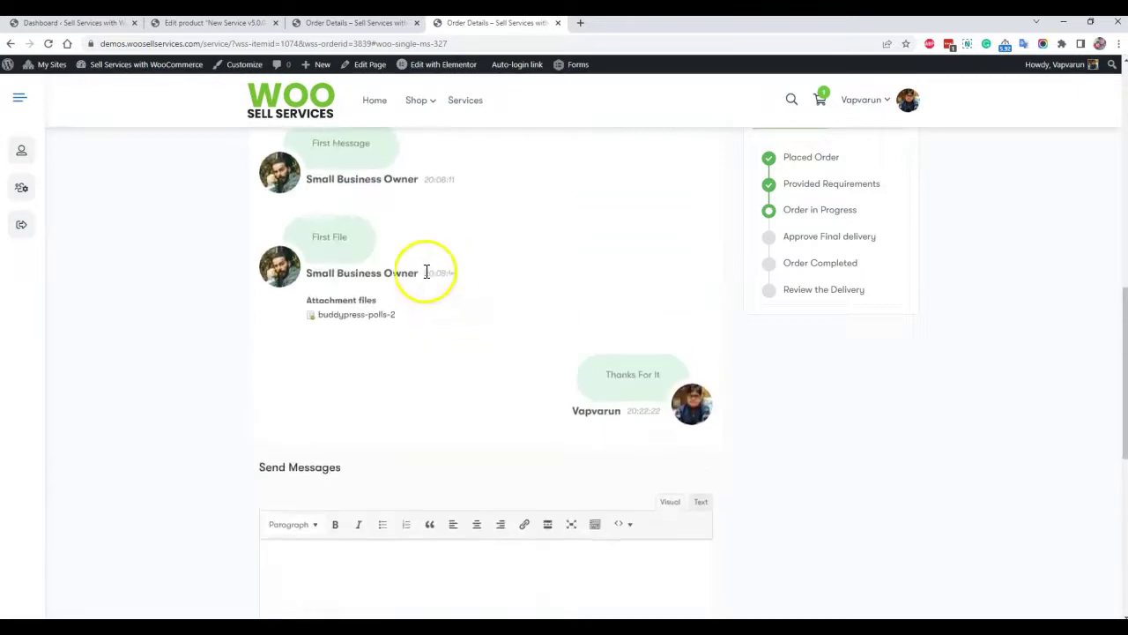
pyautogui.scroll(-2, 347, 399)
pyautogui.click(347, 414)
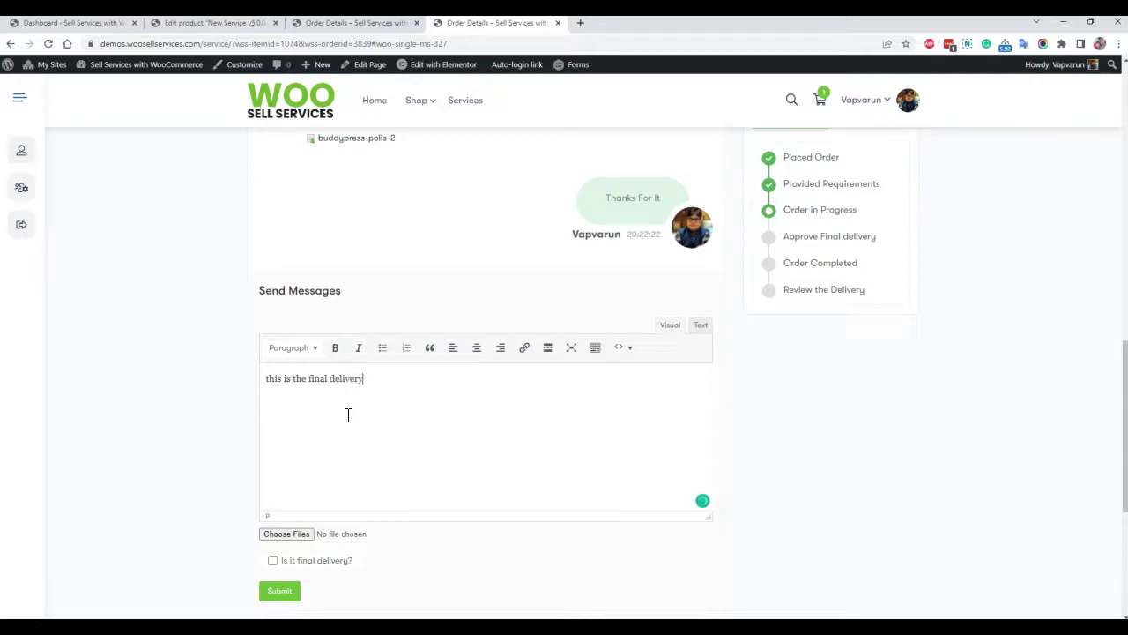
pyautogui.scroll(-2, 320, 383)
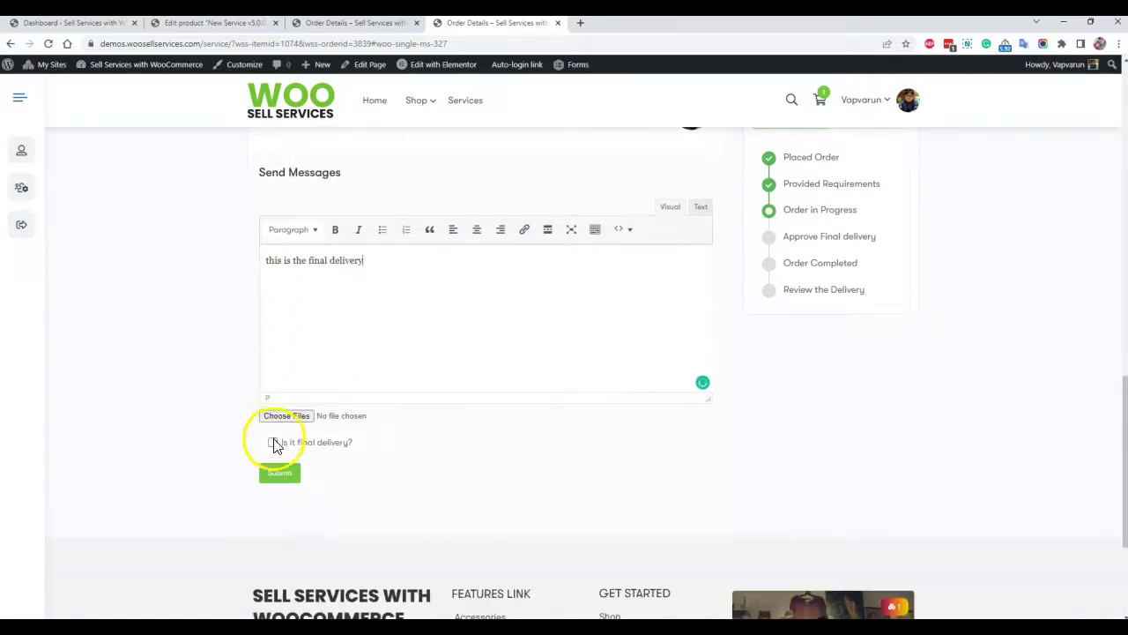
pyautogui.click(272, 442)
pyautogui.click(282, 473)
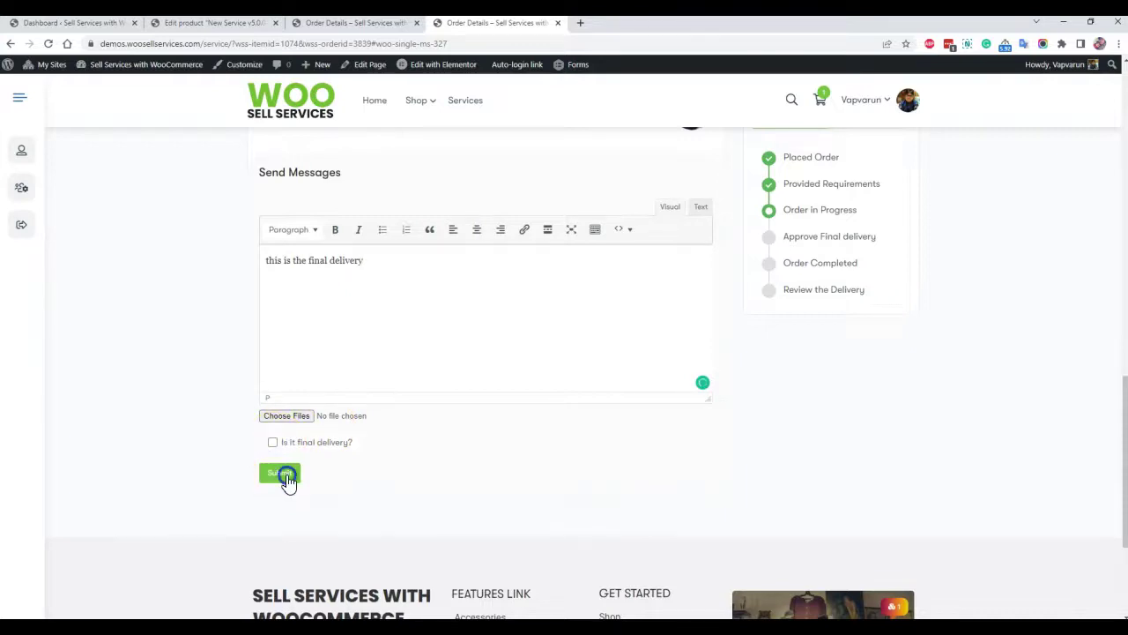
pyautogui.click(272, 443)
pyautogui.click(282, 473)
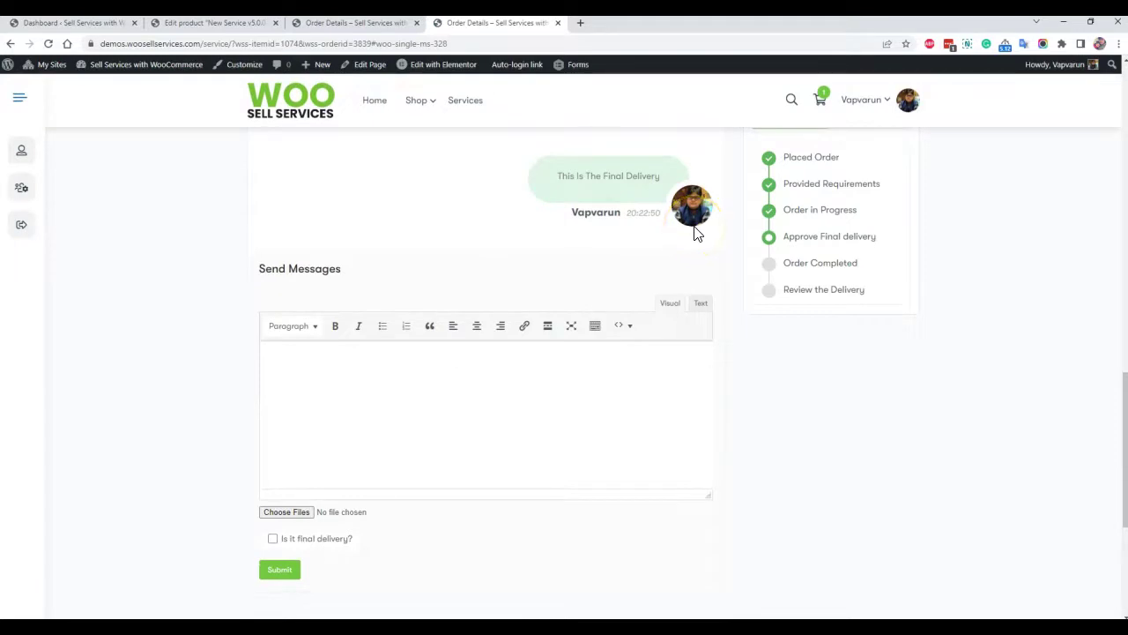
# - Review the order page from the provider's side, checking the final delivery notice, conversation, order details and remaining Service Status stages
pyautogui.click(592, 263)
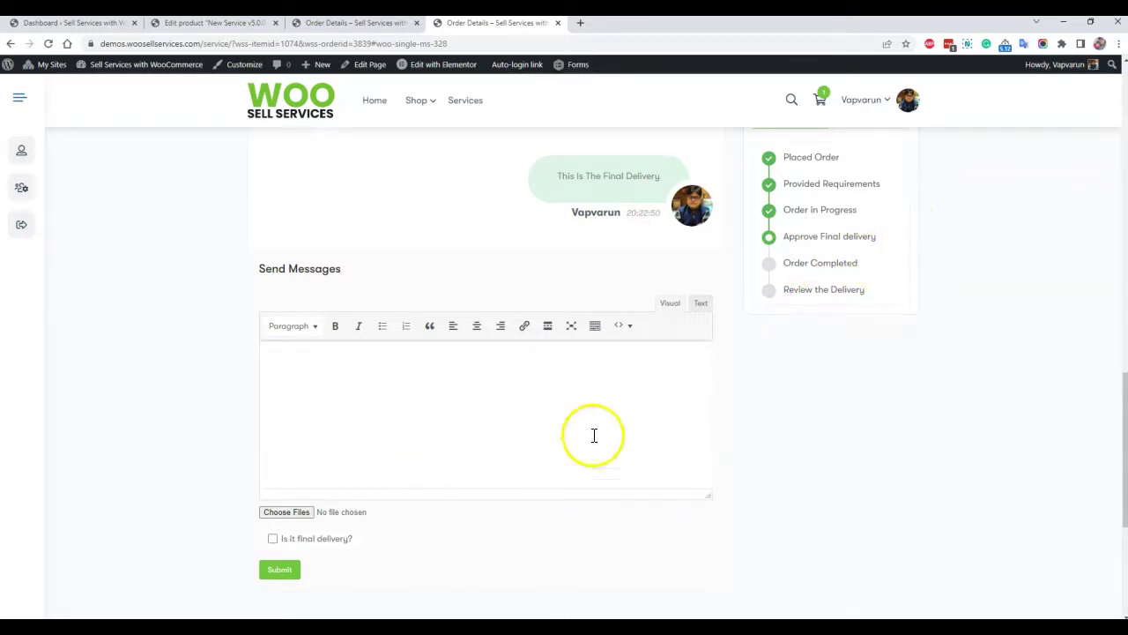
pyautogui.scroll(2, 534, 282)
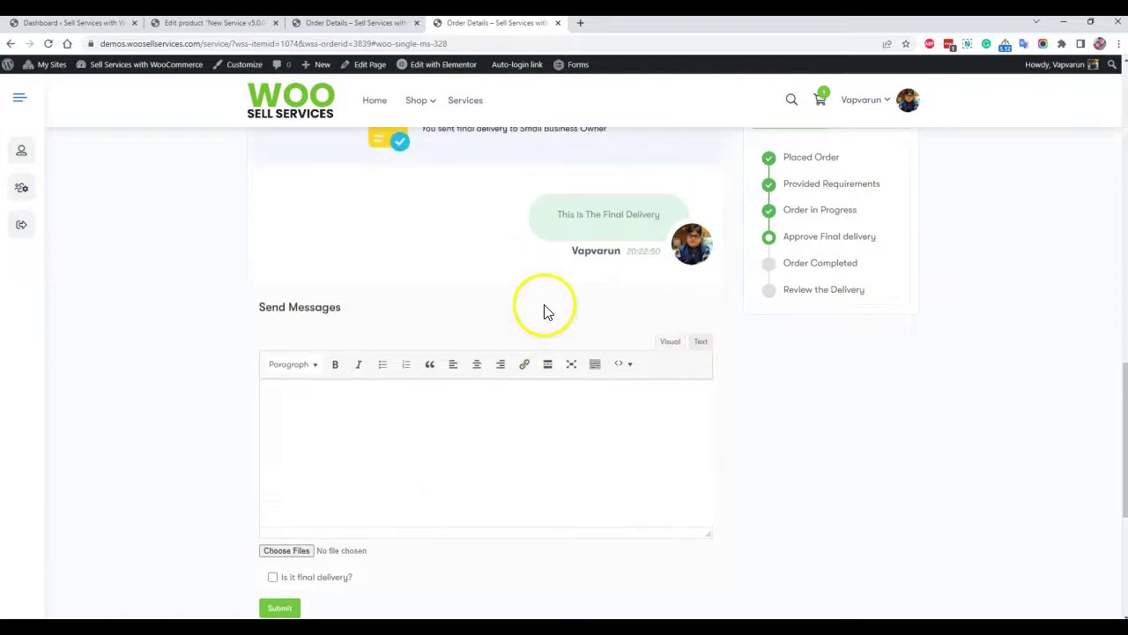
pyautogui.scroll(2, 529, 396)
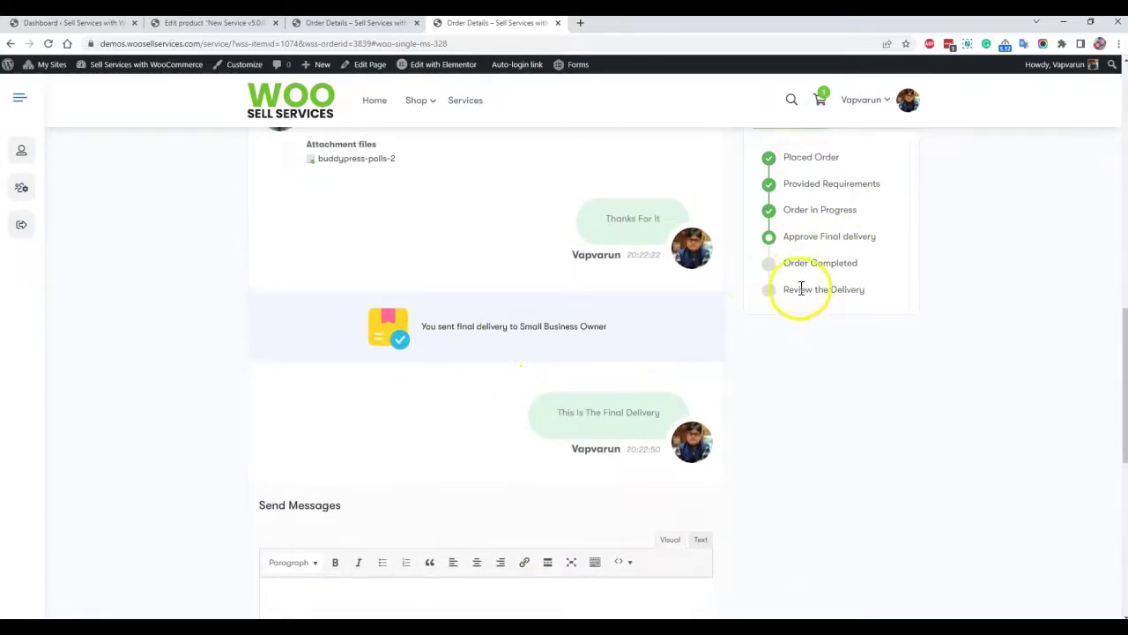
pyautogui.moveTo(787, 289); pyautogui.dragTo(859, 287)
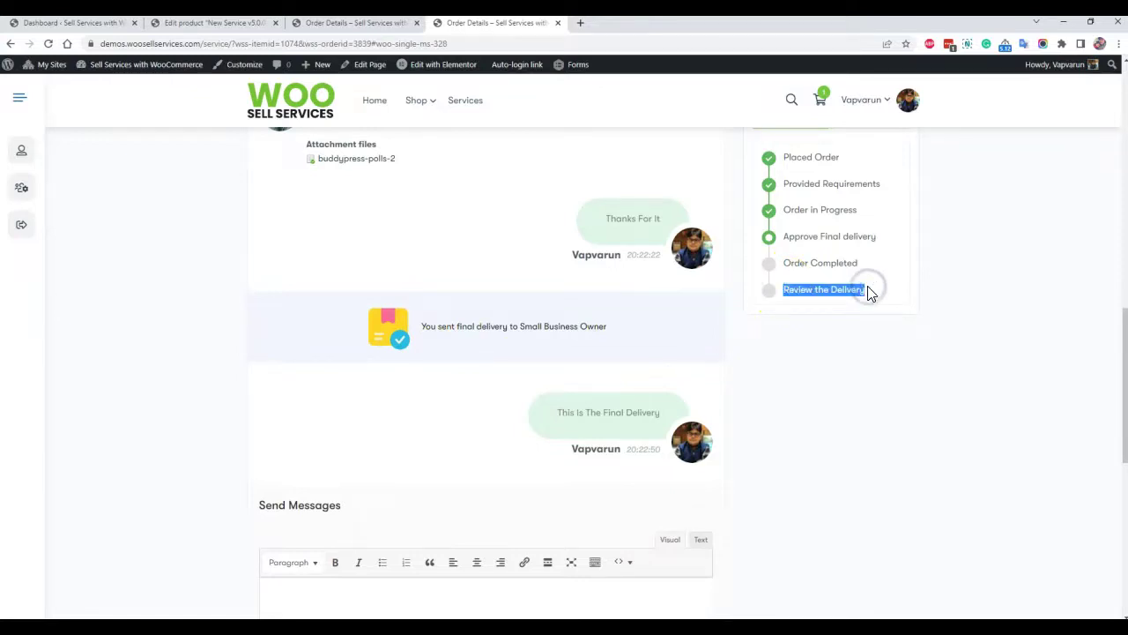
pyautogui.scroll(10, 687, 288)
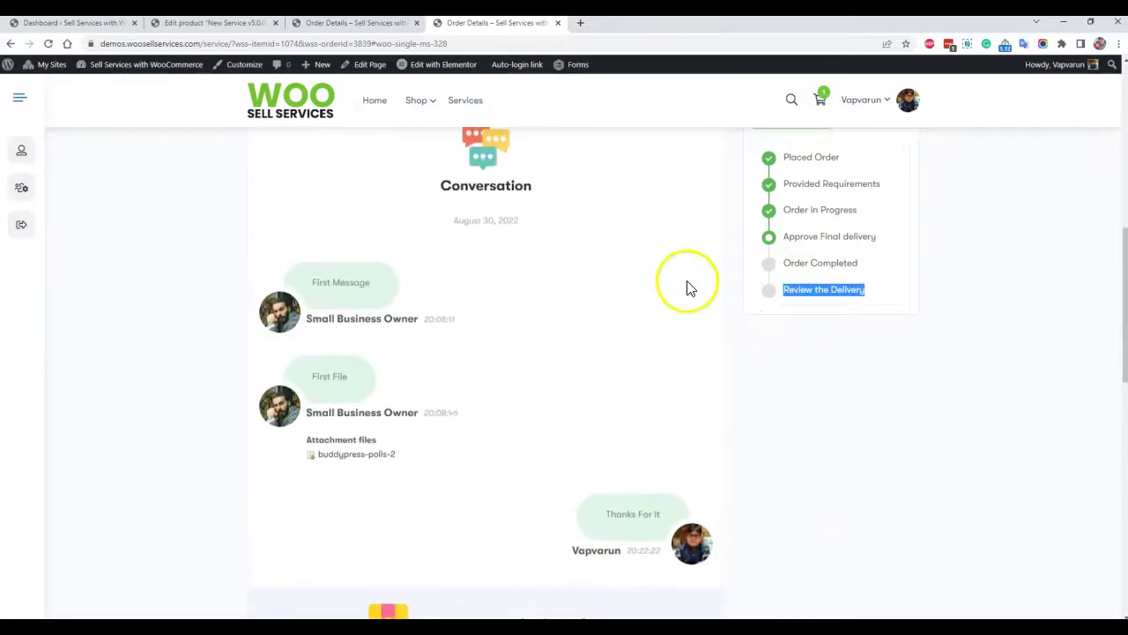
pyautogui.scroll(5, 669, 284)
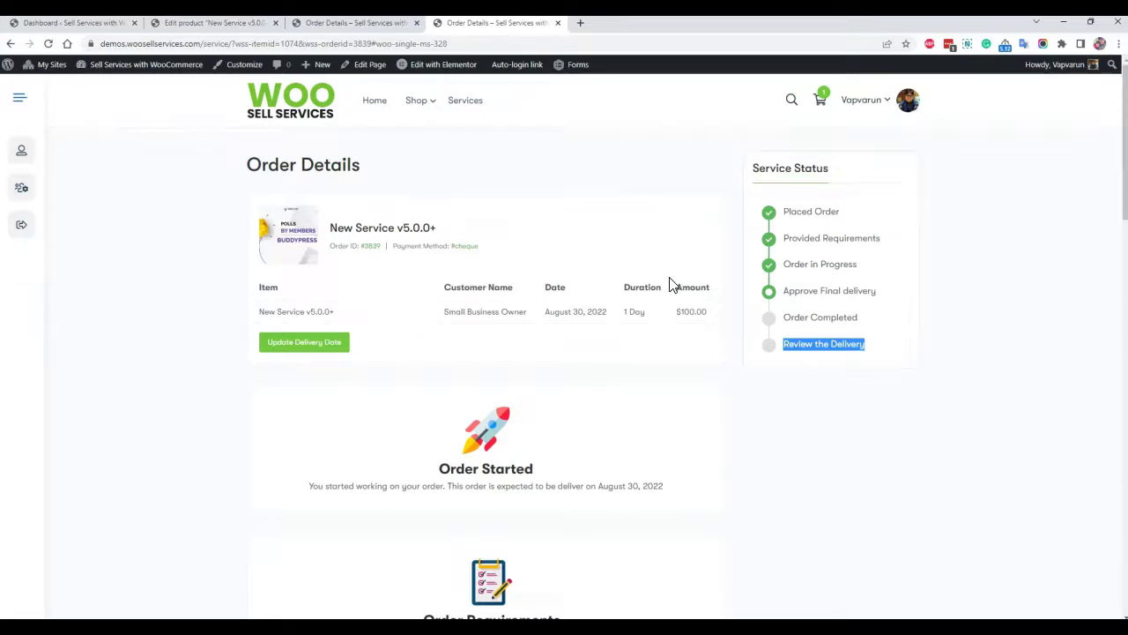
pyautogui.scroll(-2, 674, 269)
pyautogui.scroll(-3, 817, 420)
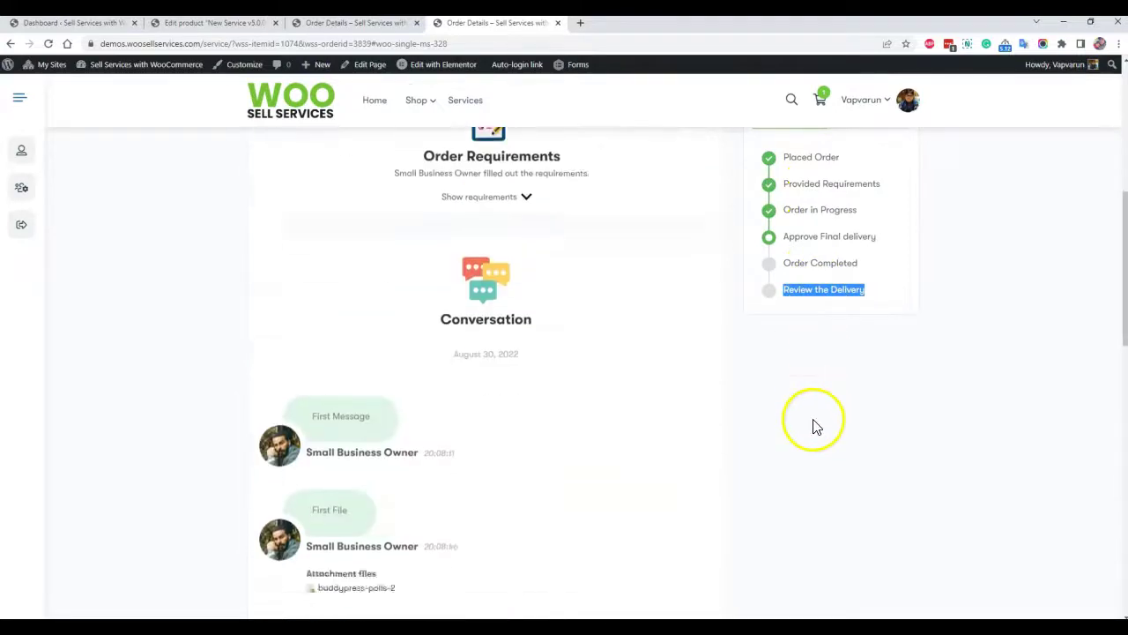
pyautogui.scroll(-4, 794, 414)
pyautogui.click(873, 327)
pyautogui.scroll(6, 713, 297)
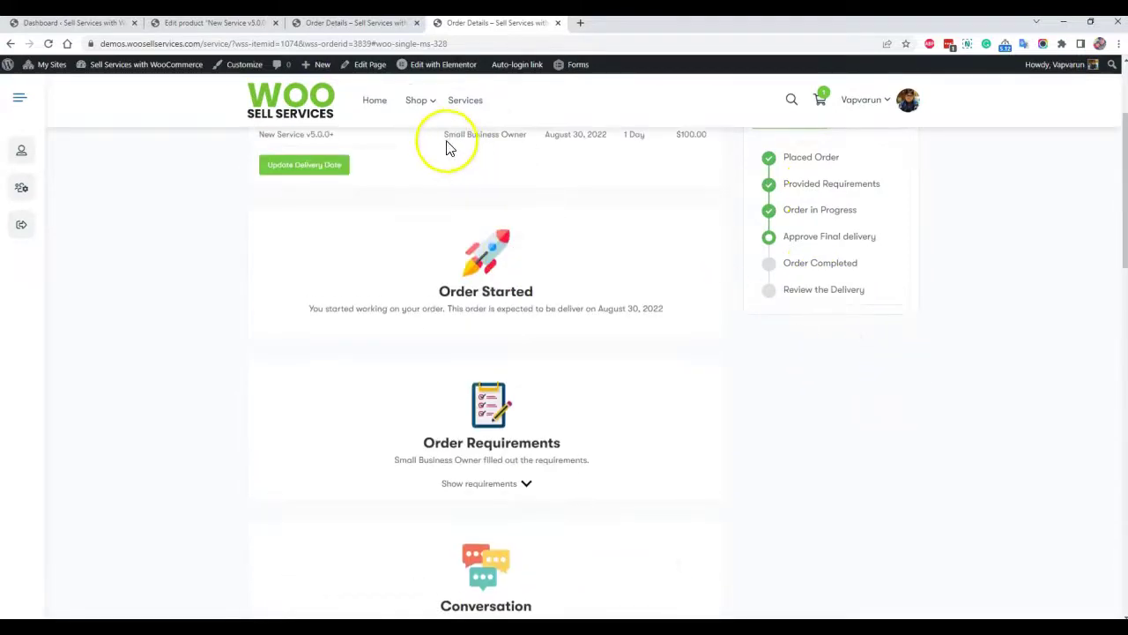
pyautogui.scroll(-6, 650, 398)
pyautogui.scroll(4, 644, 455)
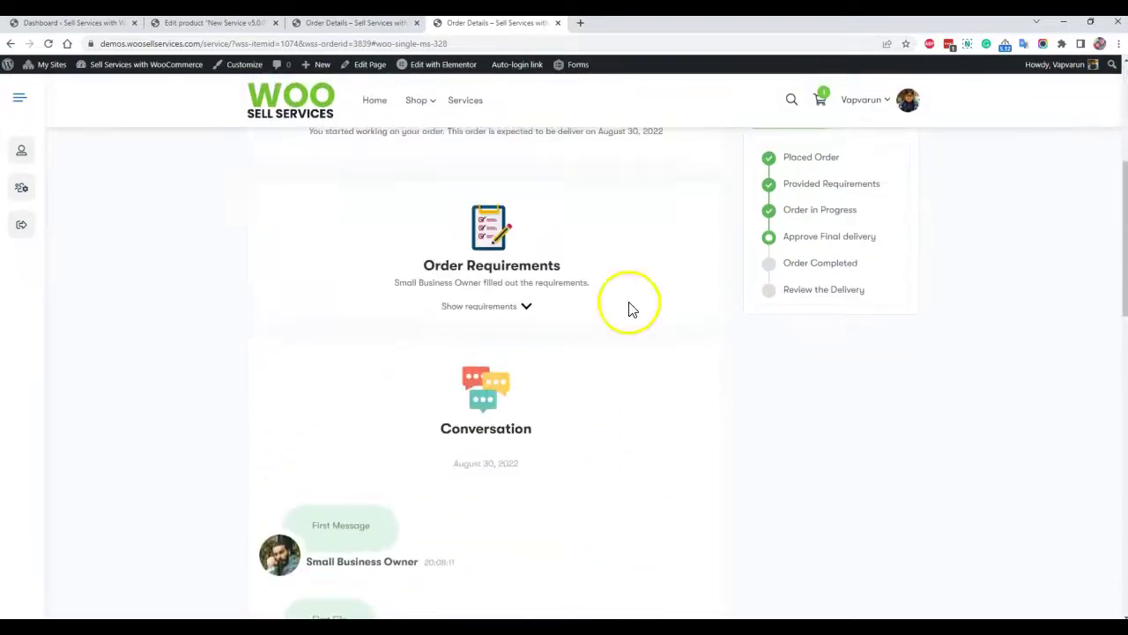
pyautogui.scroll(3, 617, 327)
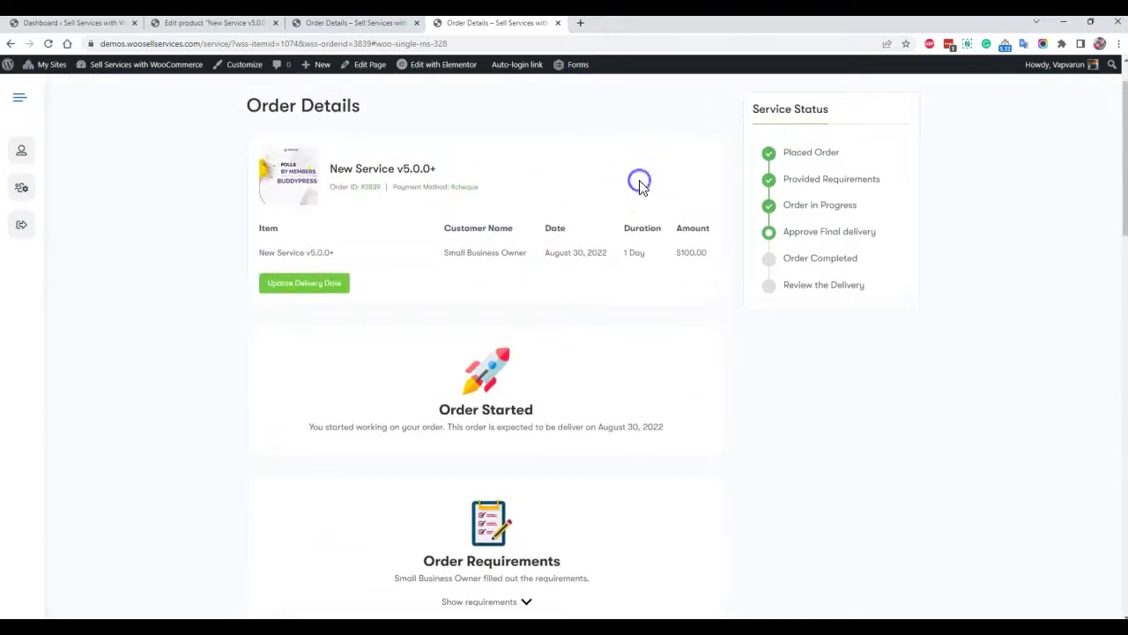
pyautogui.scroll(-5, 640, 352)
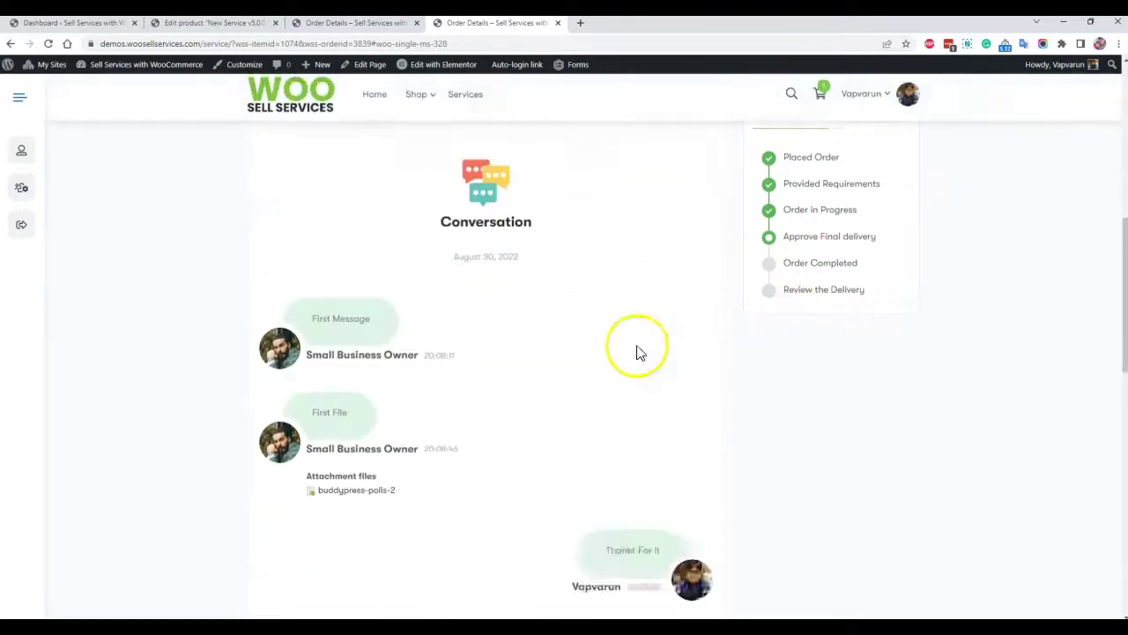
pyautogui.scroll(-5, 617, 349)
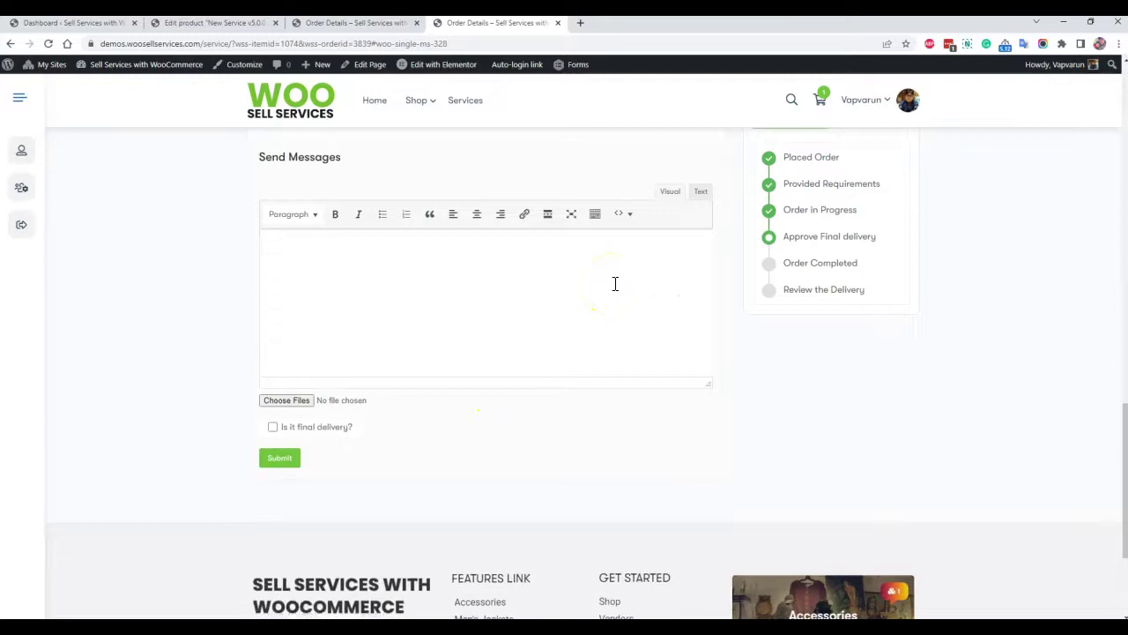
pyautogui.scroll(1, 615, 283)
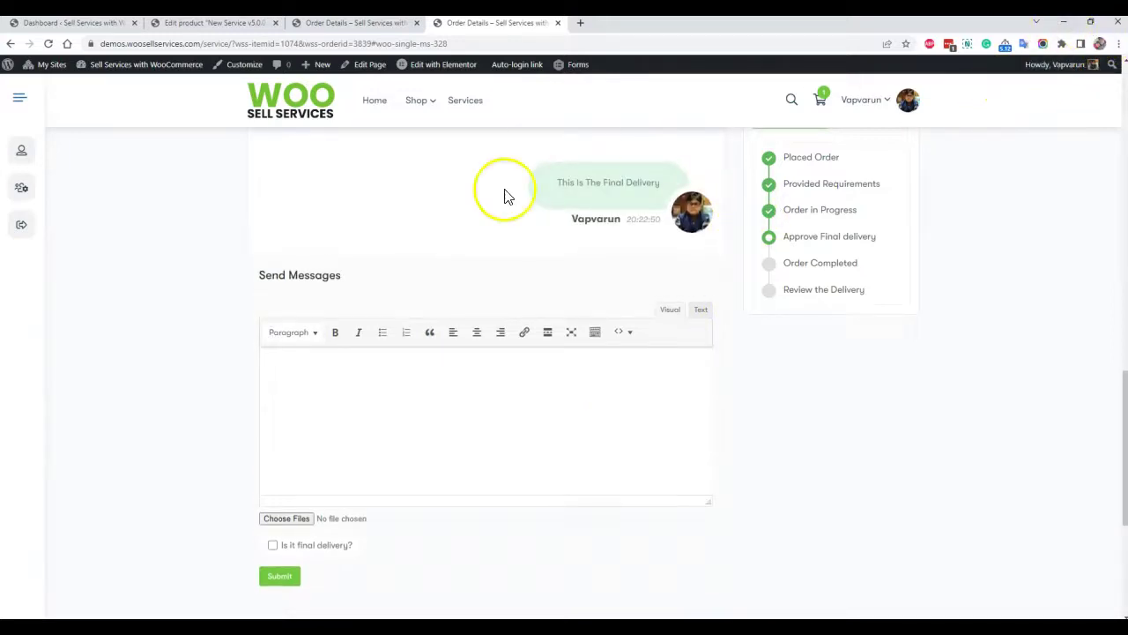
# - Switch to the customer's incognito browser window and accept the order's final delivery with the message "Yes that's good"
pyautogui.hotkey('alt', 'Tab')
pyautogui.moveTo(866, 88)
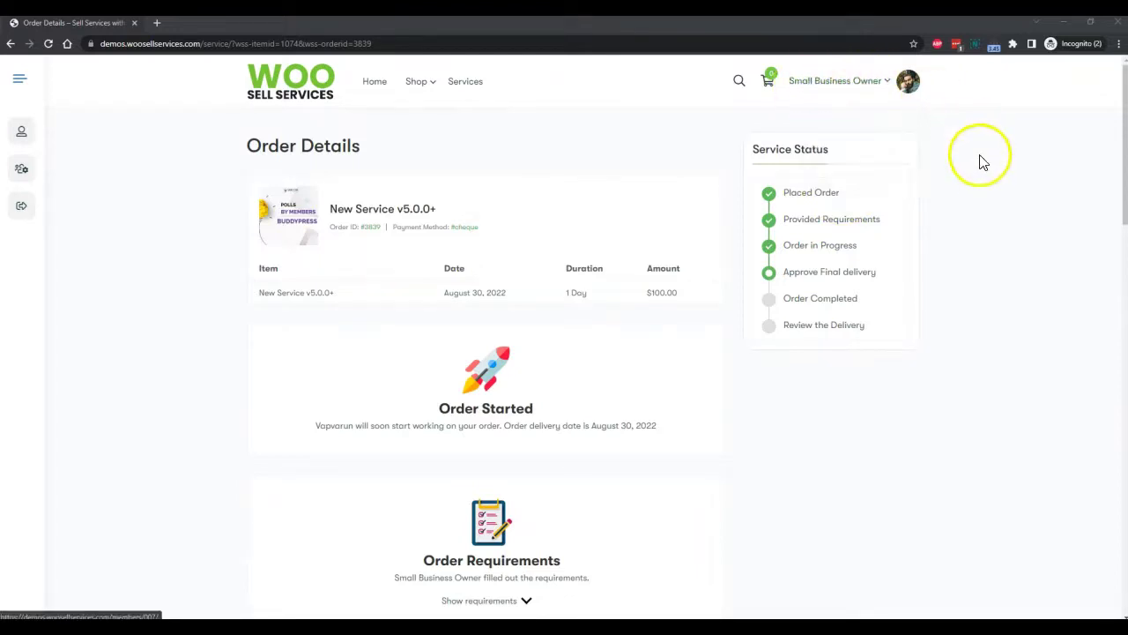
pyautogui.scroll(-1, 925, 255)
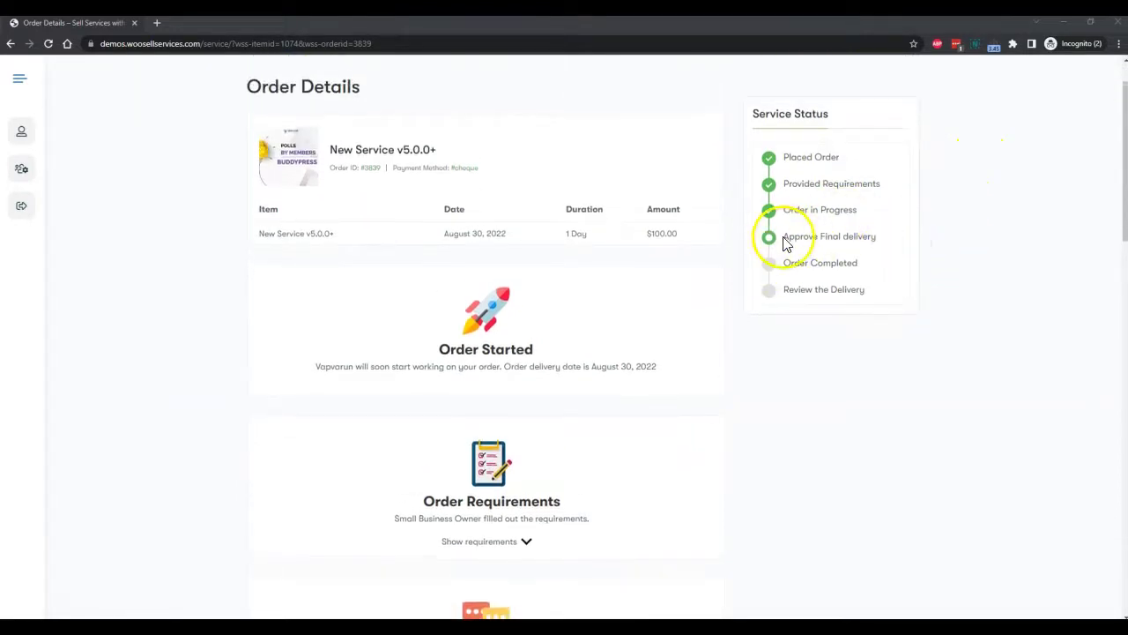
pyautogui.scroll(-9, 899, 247)
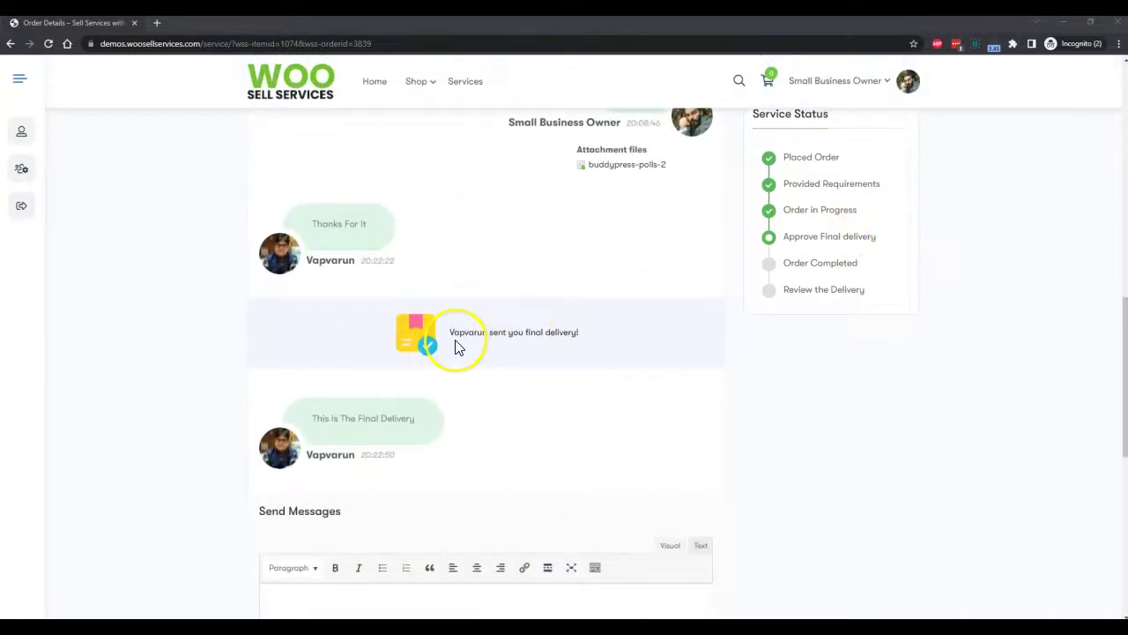
pyautogui.scroll(-1, 593, 341)
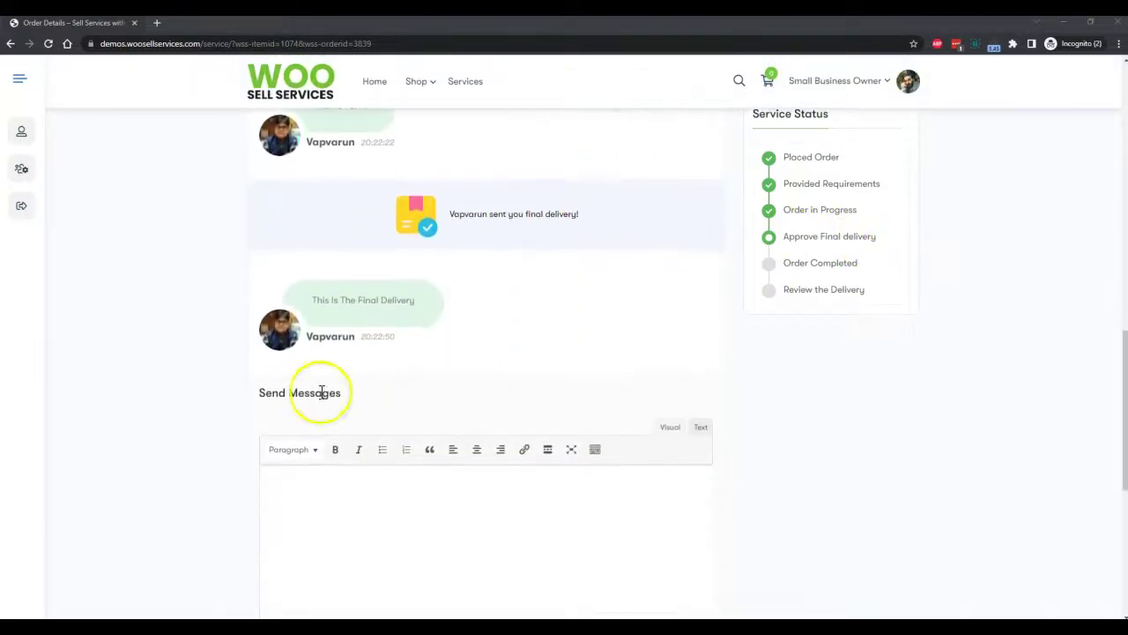
pyautogui.click(402, 527)
pyautogui.scroll(-2, 398, 511)
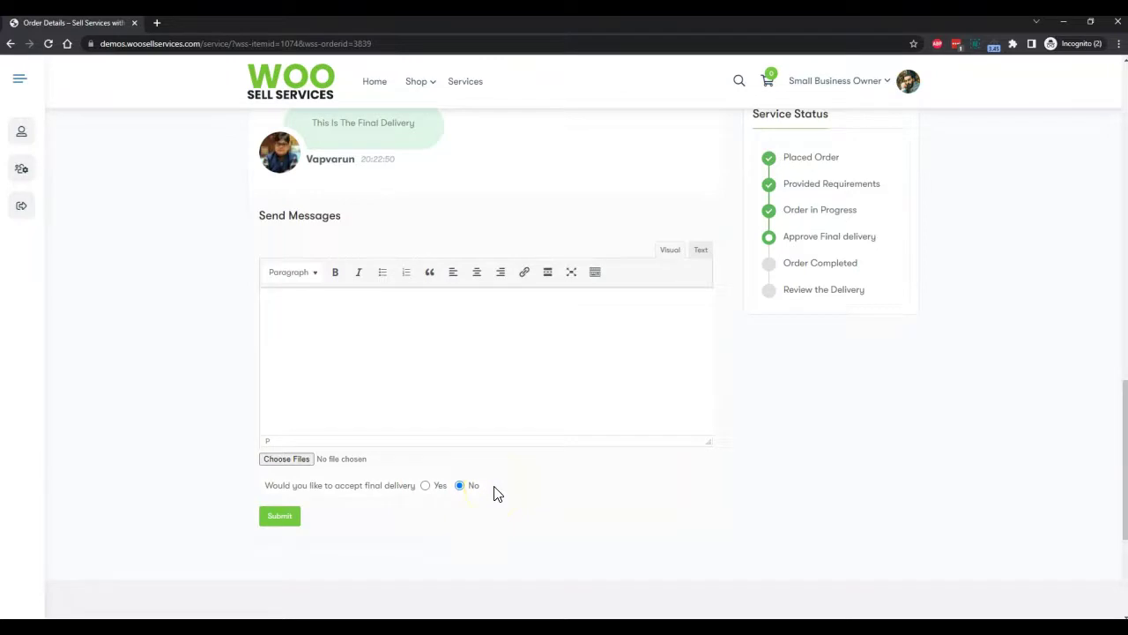
pyautogui.click(426, 485)
pyautogui.click(415, 364)
pyautogui.click(281, 517)
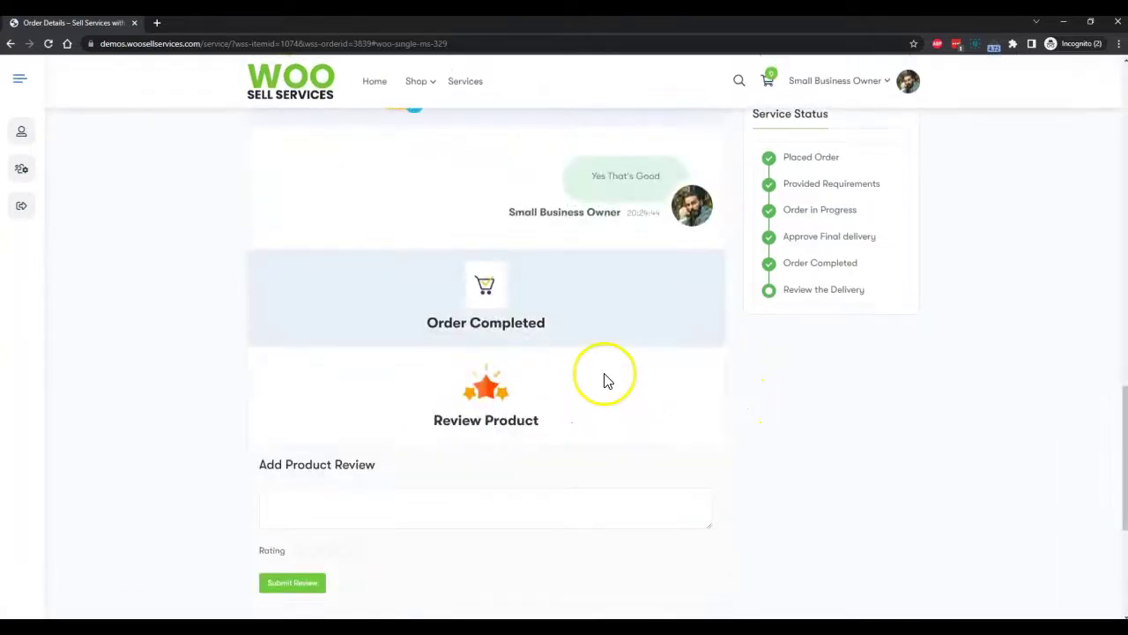
# - Submit the product review "this is first review" with a five-star rating for the completed order
pyautogui.click(360, 520)
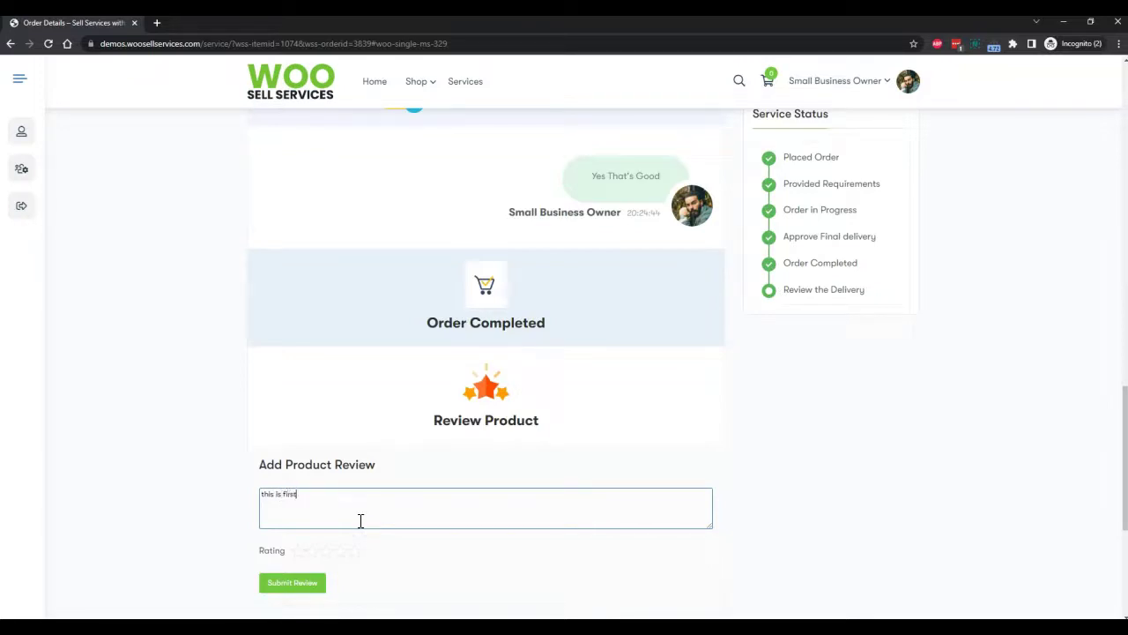
pyautogui.click(359, 551)
pyautogui.click(304, 582)
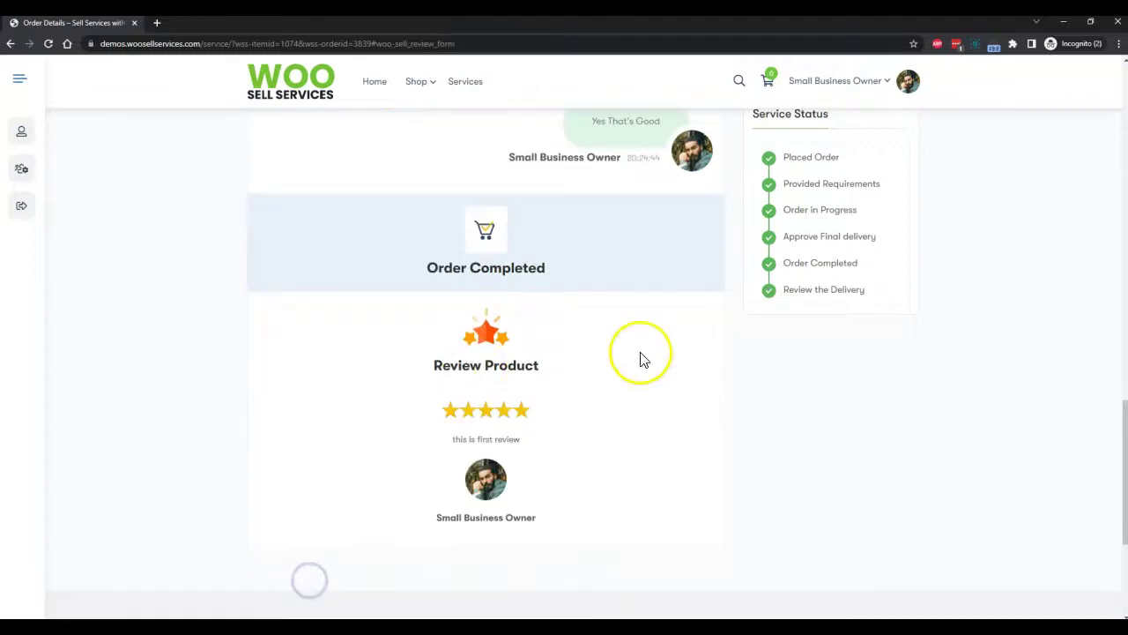
pyautogui.scroll(-1, 642, 461)
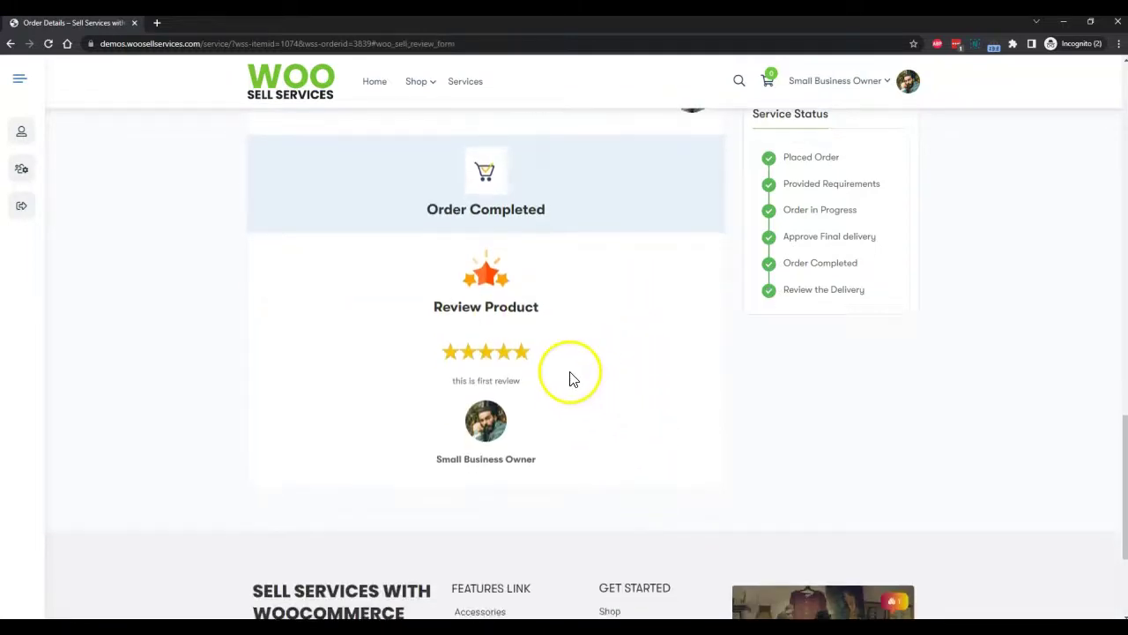
# - Open the Shop page in a new browser tab and sort the products by latest
pyautogui.scroll(6, 569, 352)
pyautogui.scroll(4, 569, 314)
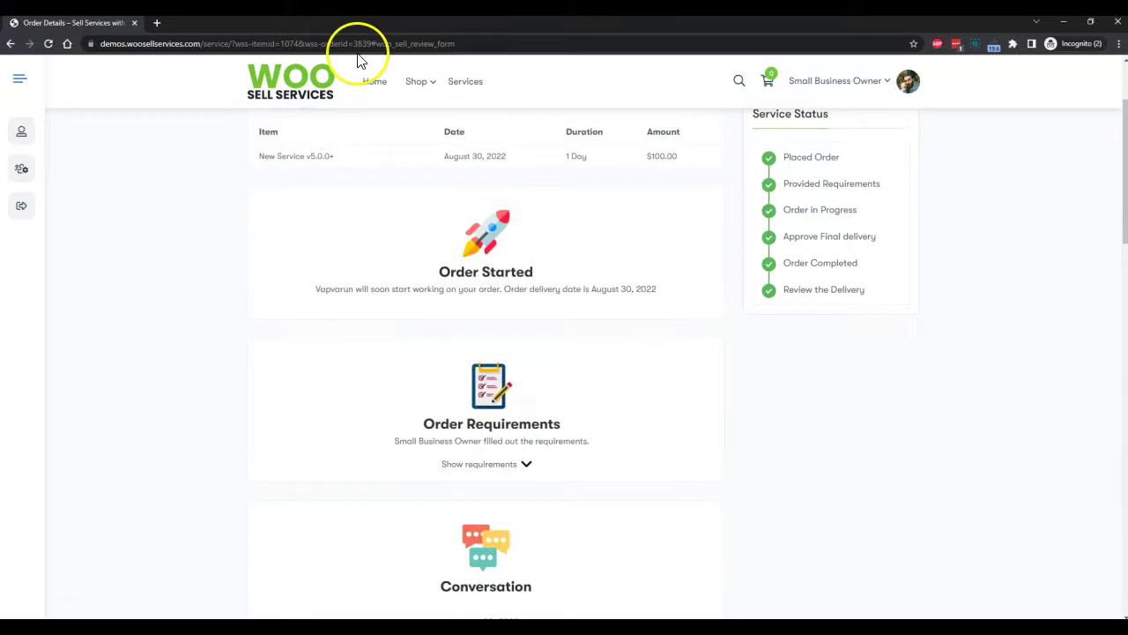
pyautogui.rightClick(415, 80)
pyautogui.click(441, 85)
pyautogui.click(240, 26)
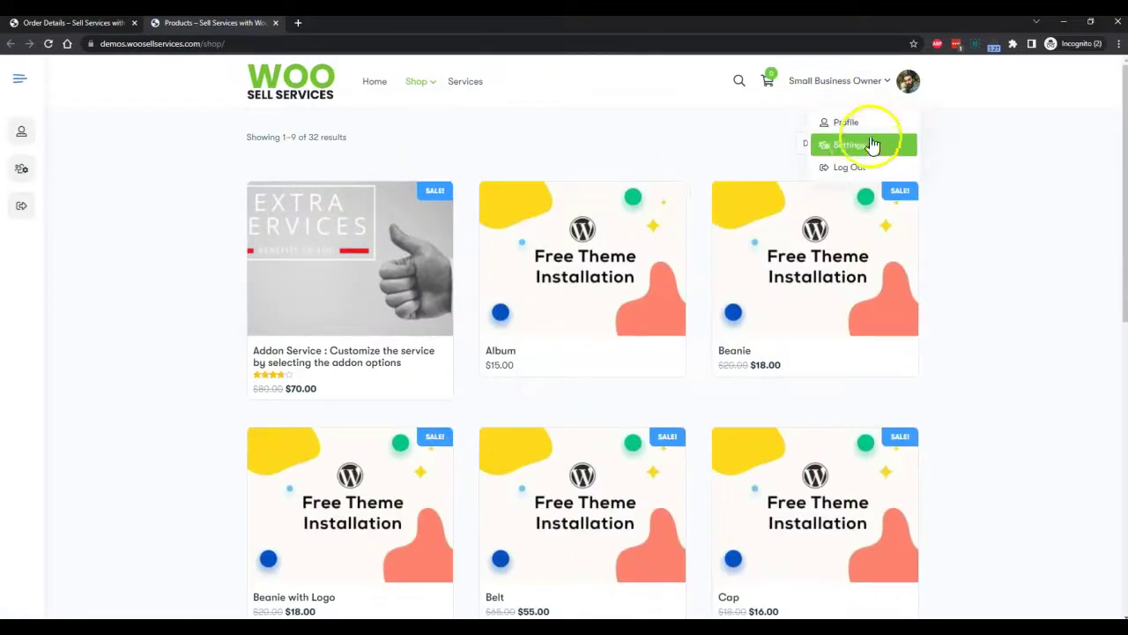
pyautogui.click(842, 145)
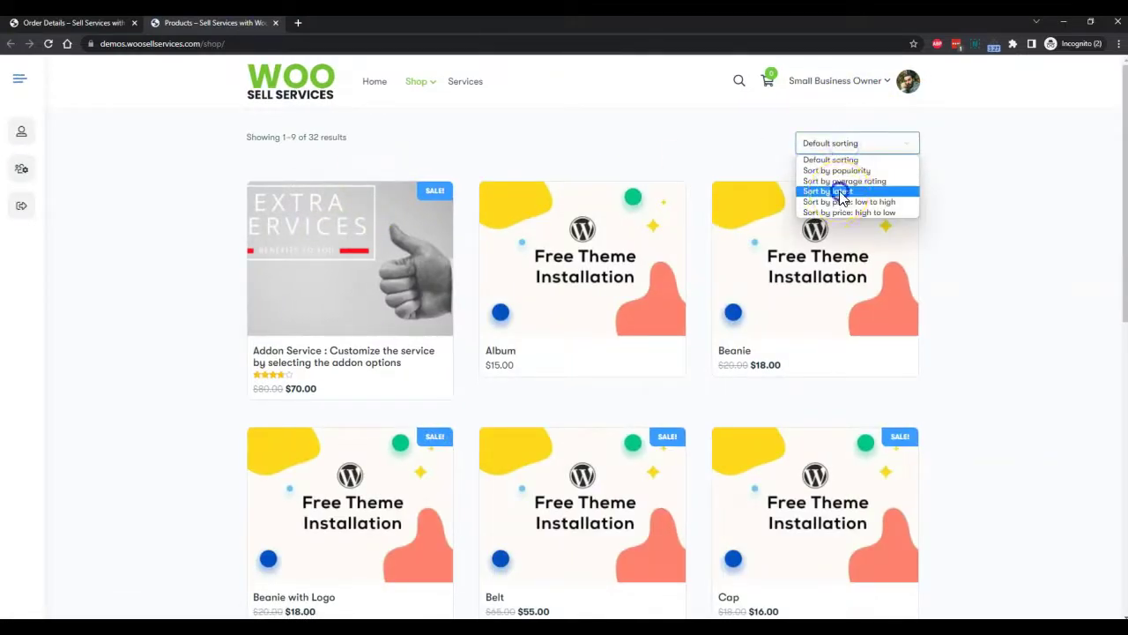
pyautogui.click(838, 187)
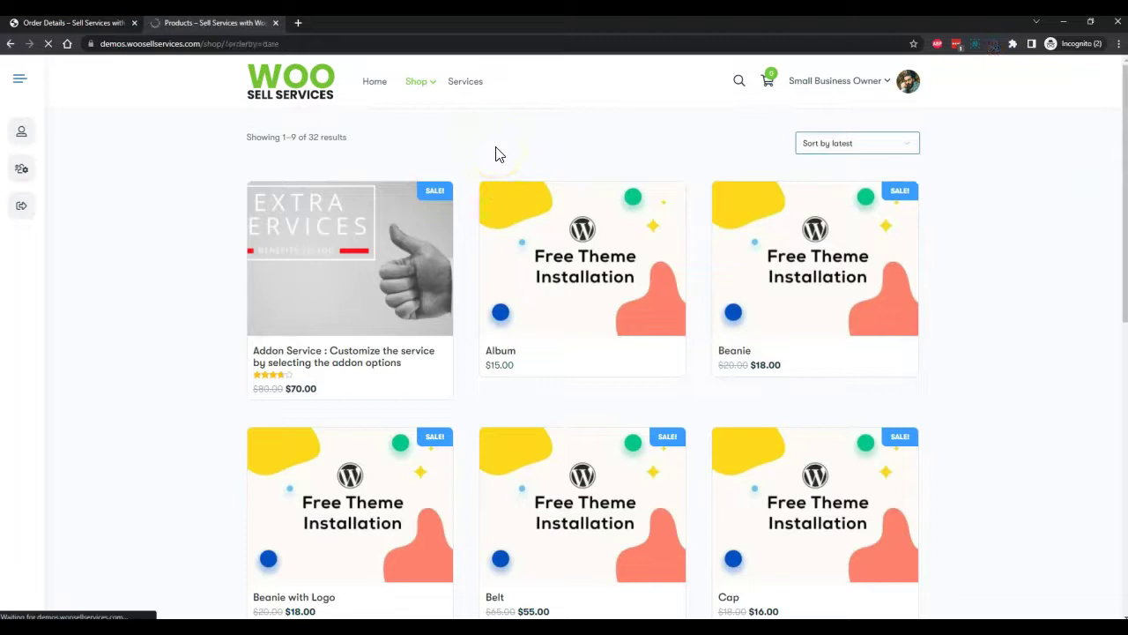
# - Open the New Service v5.0.0+ product page and check its customer reviews, including the review text and star rating
pyautogui.click(316, 349)
pyautogui.click(343, 173)
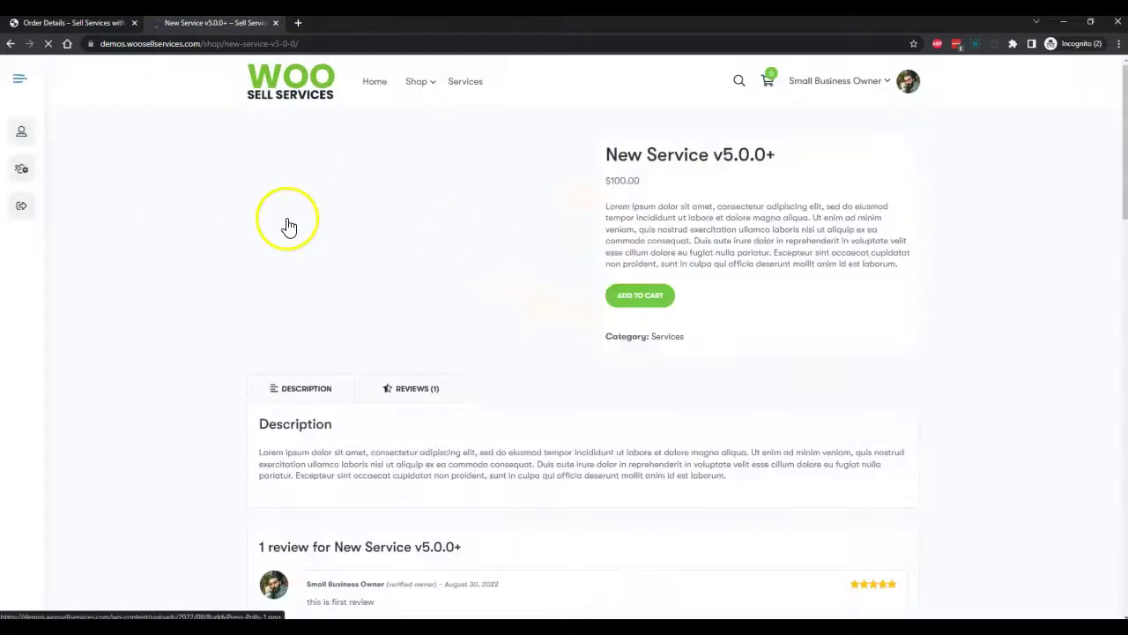
pyautogui.scroll(-2, 843, 265)
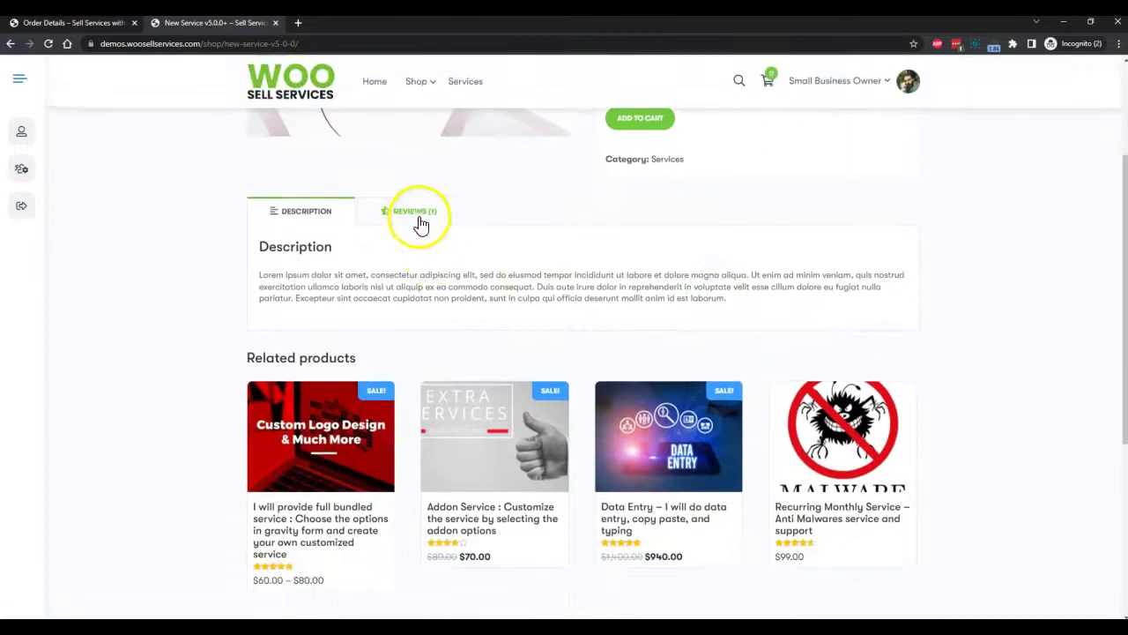
pyautogui.click(418, 214)
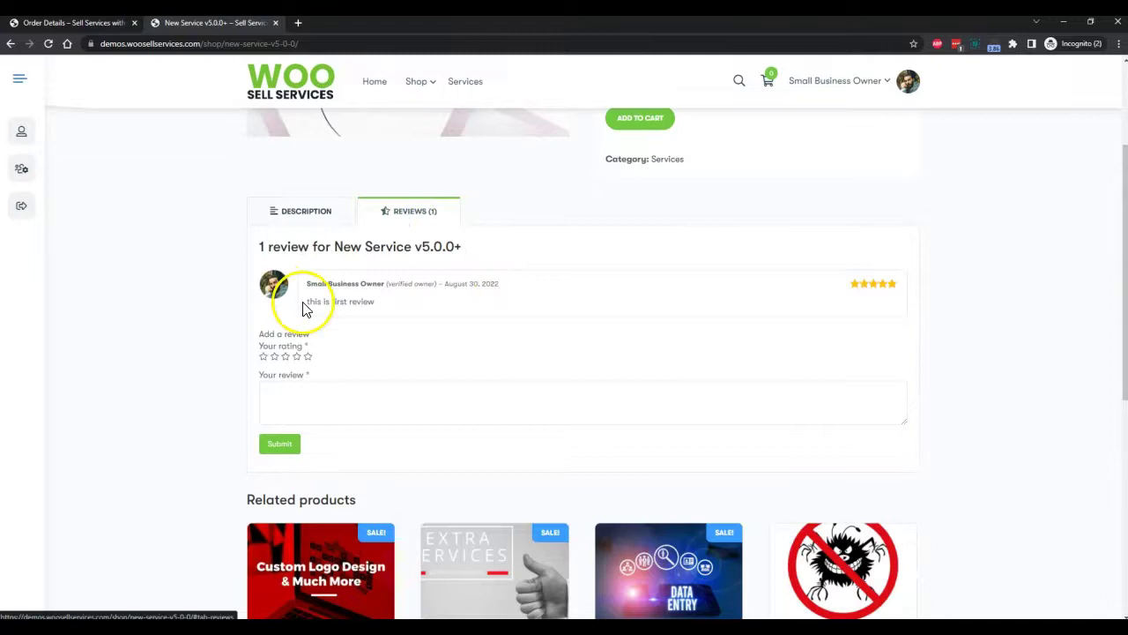
pyautogui.moveTo(305, 301); pyautogui.dragTo(397, 303)
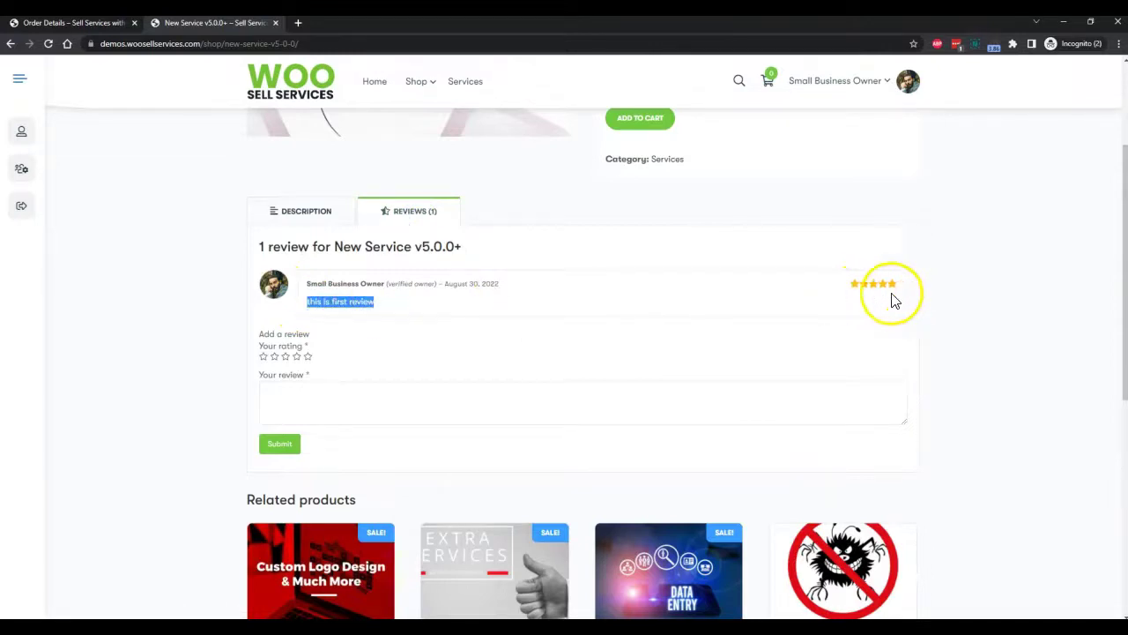
pyautogui.click(938, 301)
pyautogui.scroll(2, 600, 285)
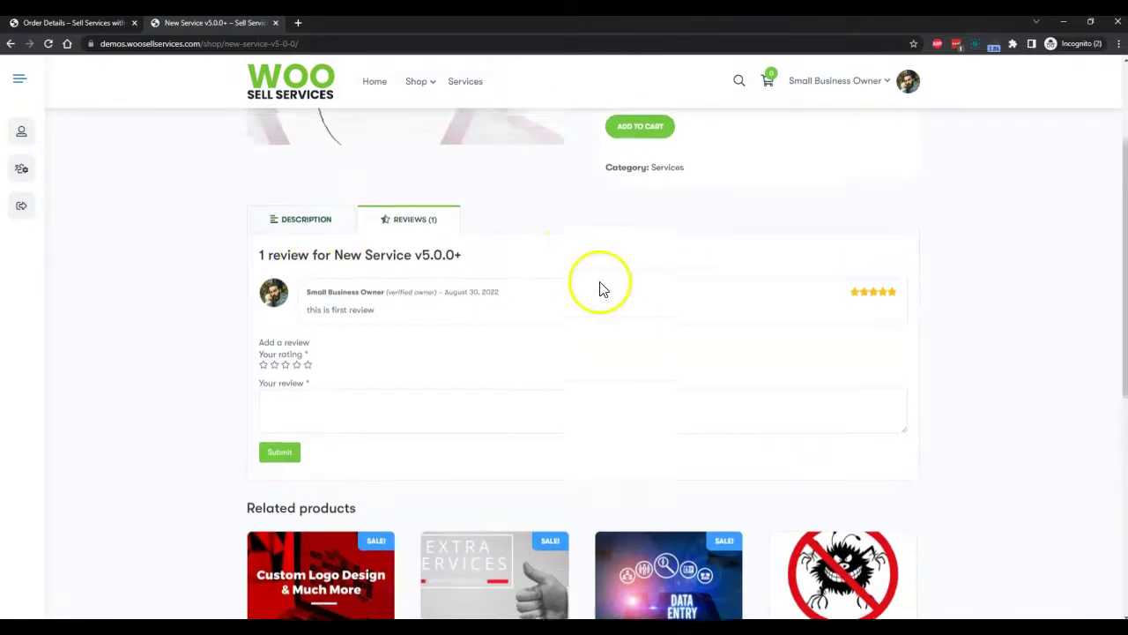
# - Log out of the customer account from the product page
pyautogui.click(814, 336)
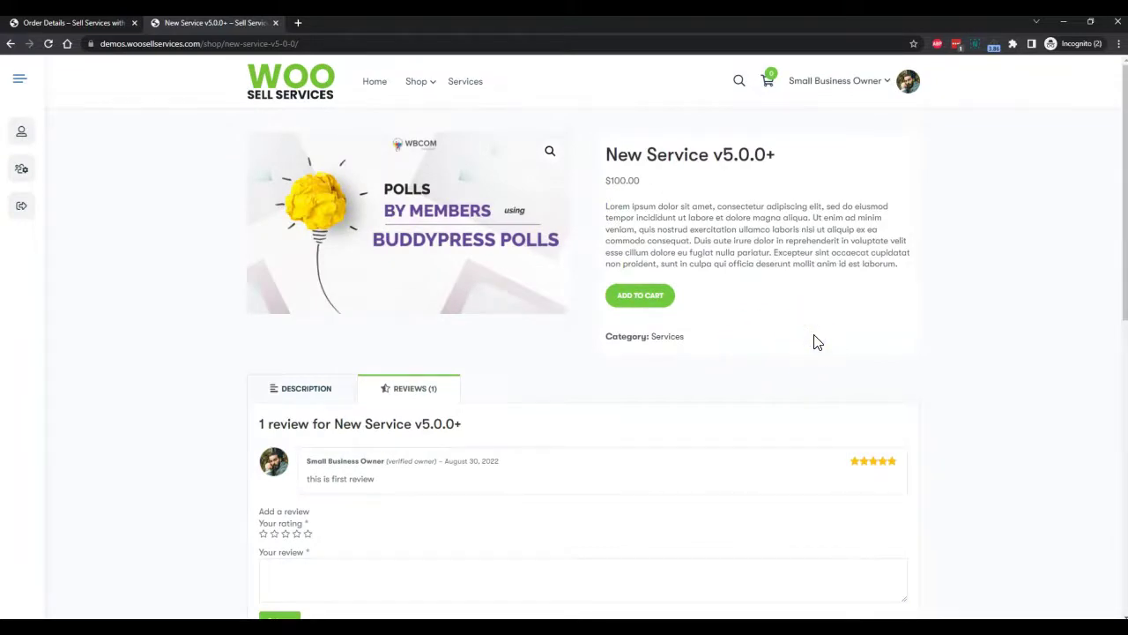
pyautogui.click(837, 72)
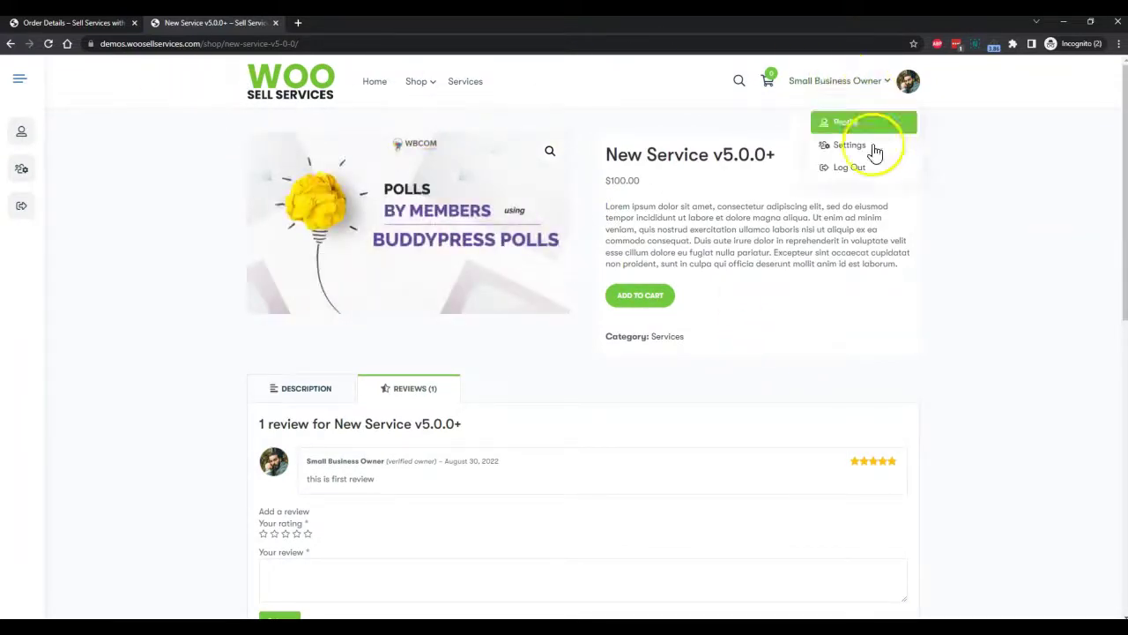
pyautogui.click(861, 169)
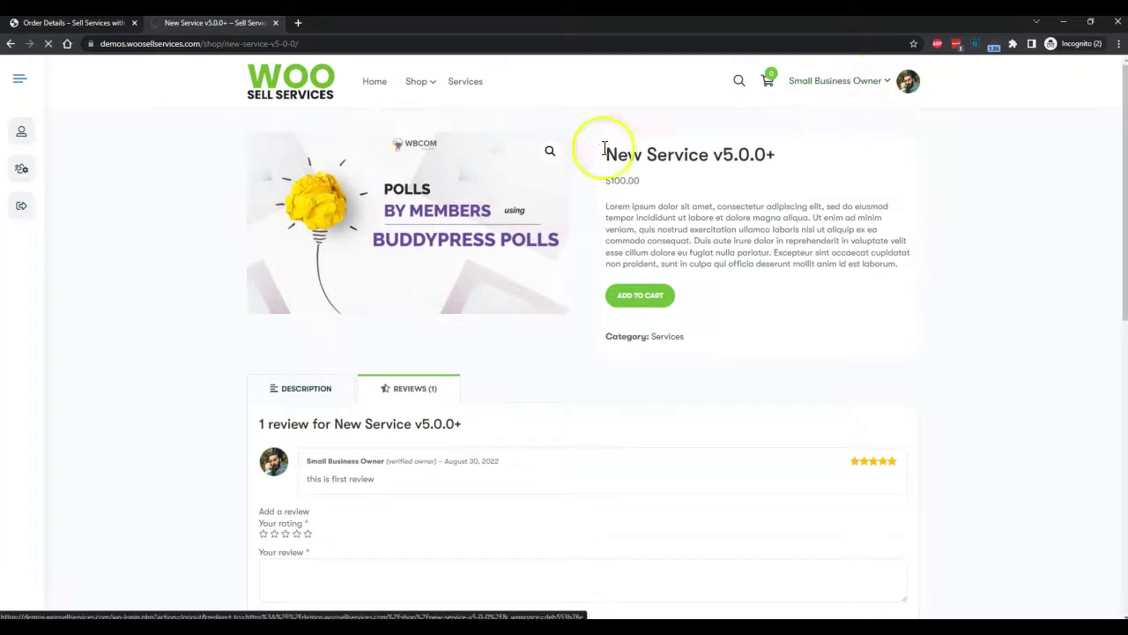